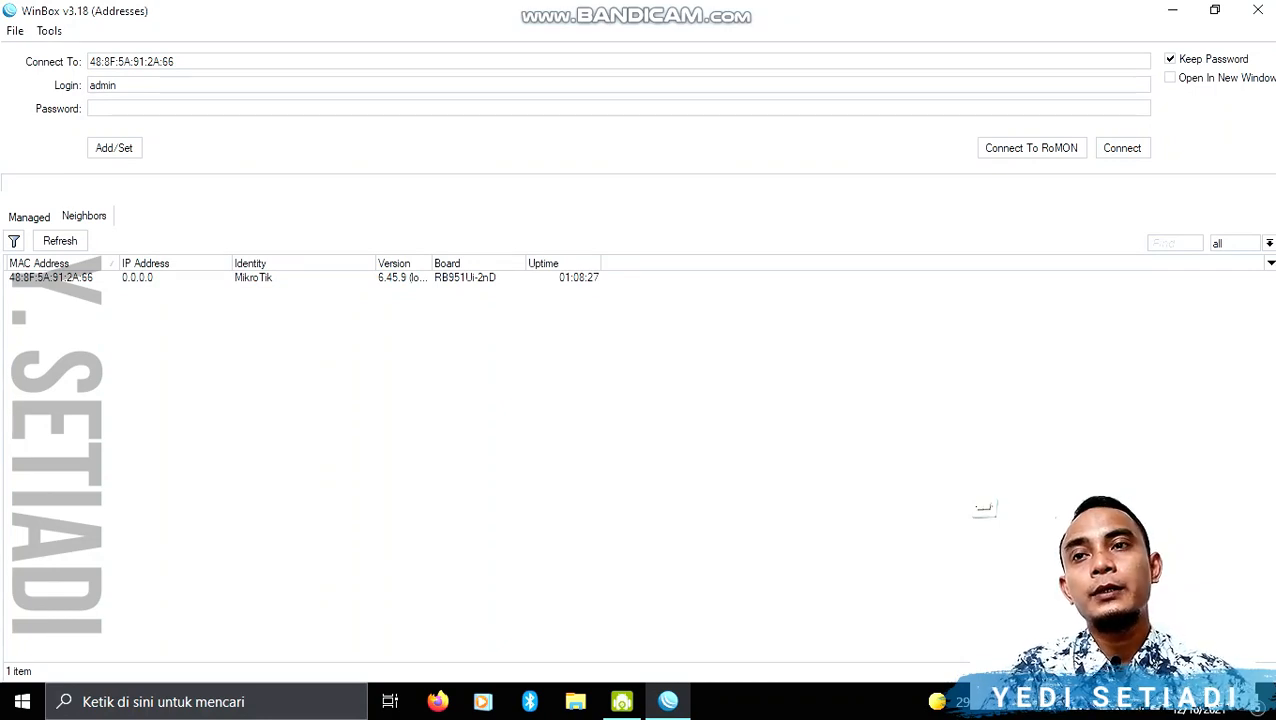
# Step: Connect to the discovered MikroTik RB951Ui-2nD router with the admin login and an empty password
pyautogui.click(51, 278)
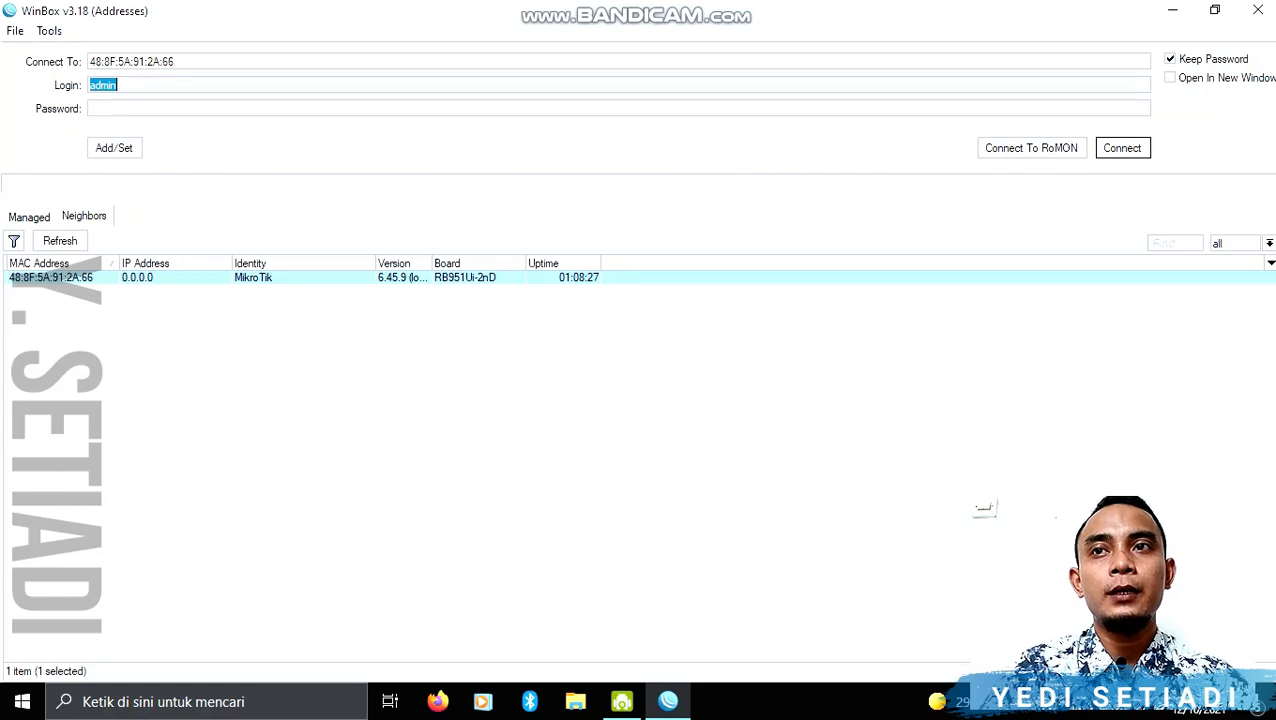
pyautogui.press('Return')
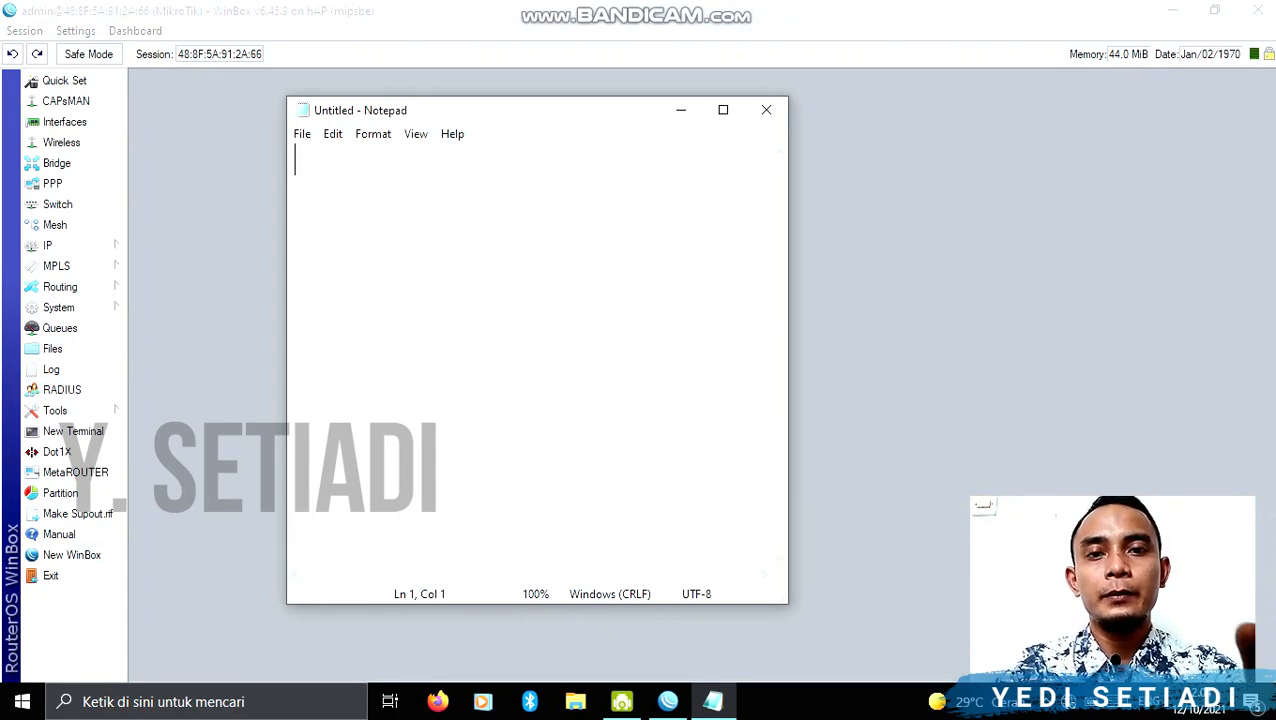
# Step: Write the first three lines of a numbered list in Notepad: "1. interface", "2. ip add" and "3. dhcp client"
pyautogui.write('1. ')
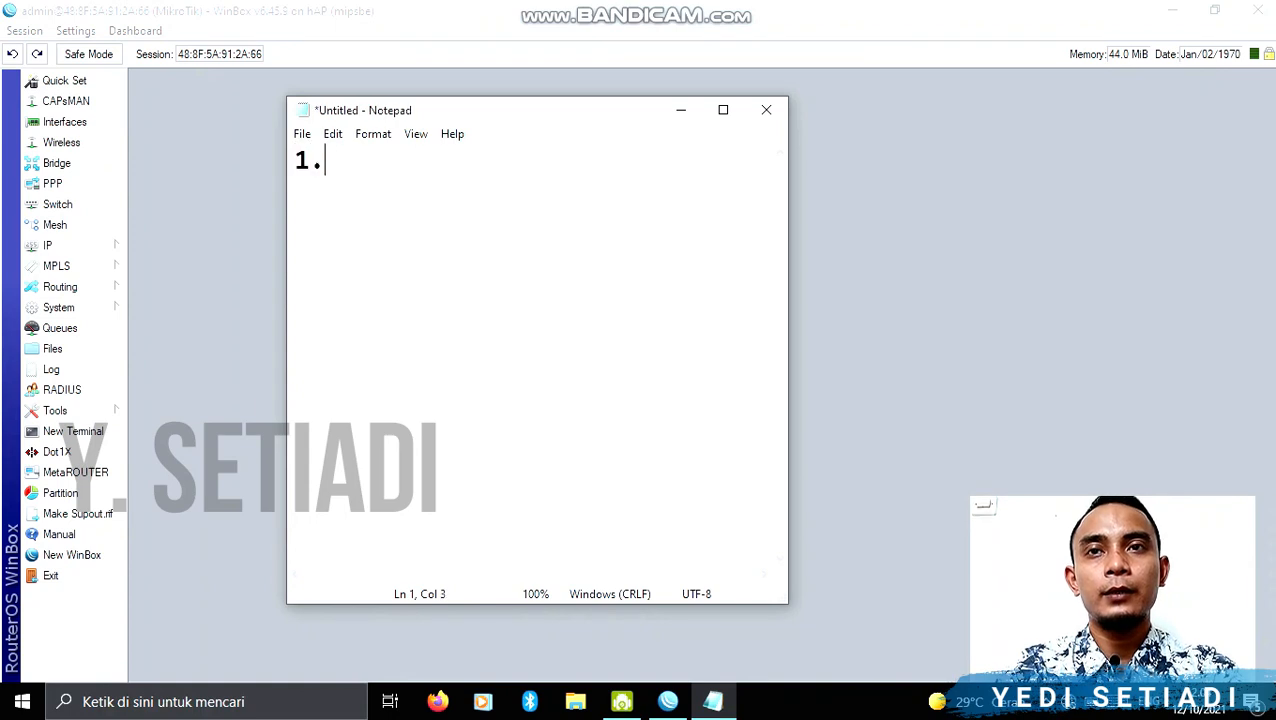
pyautogui.write('interface')
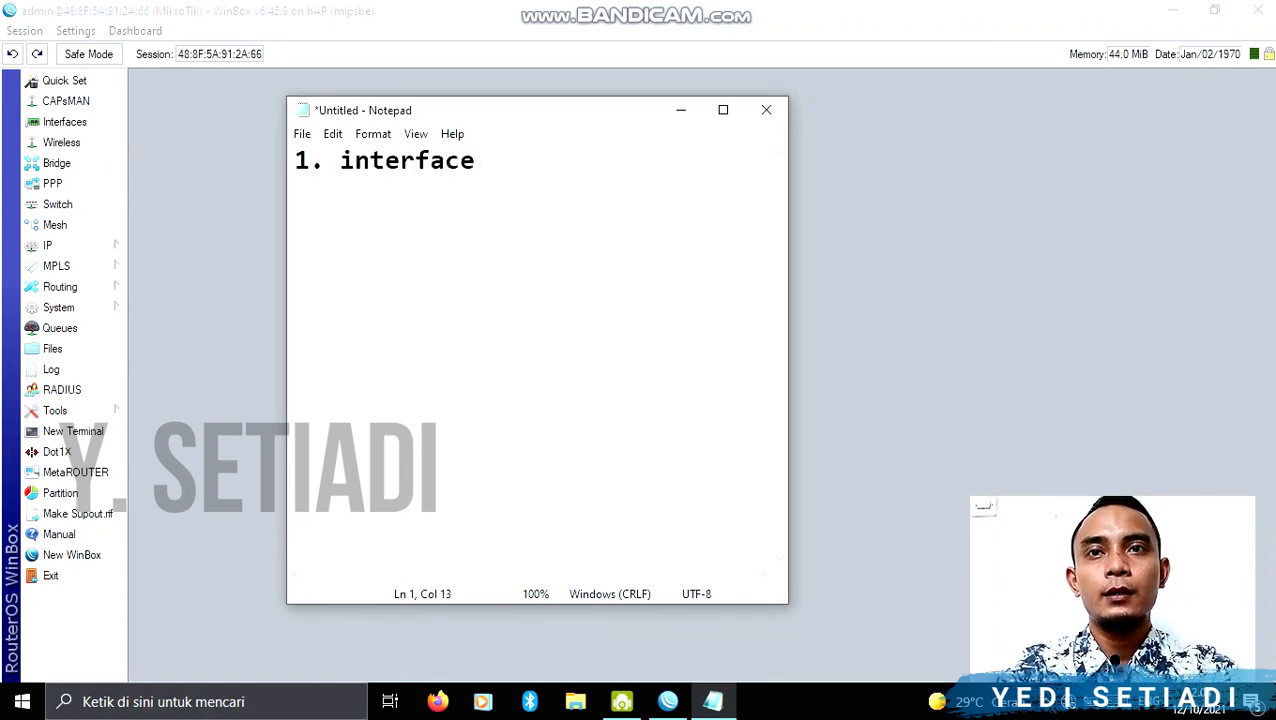
pyautogui.press('Return')
pyautogui.write('2. ip')
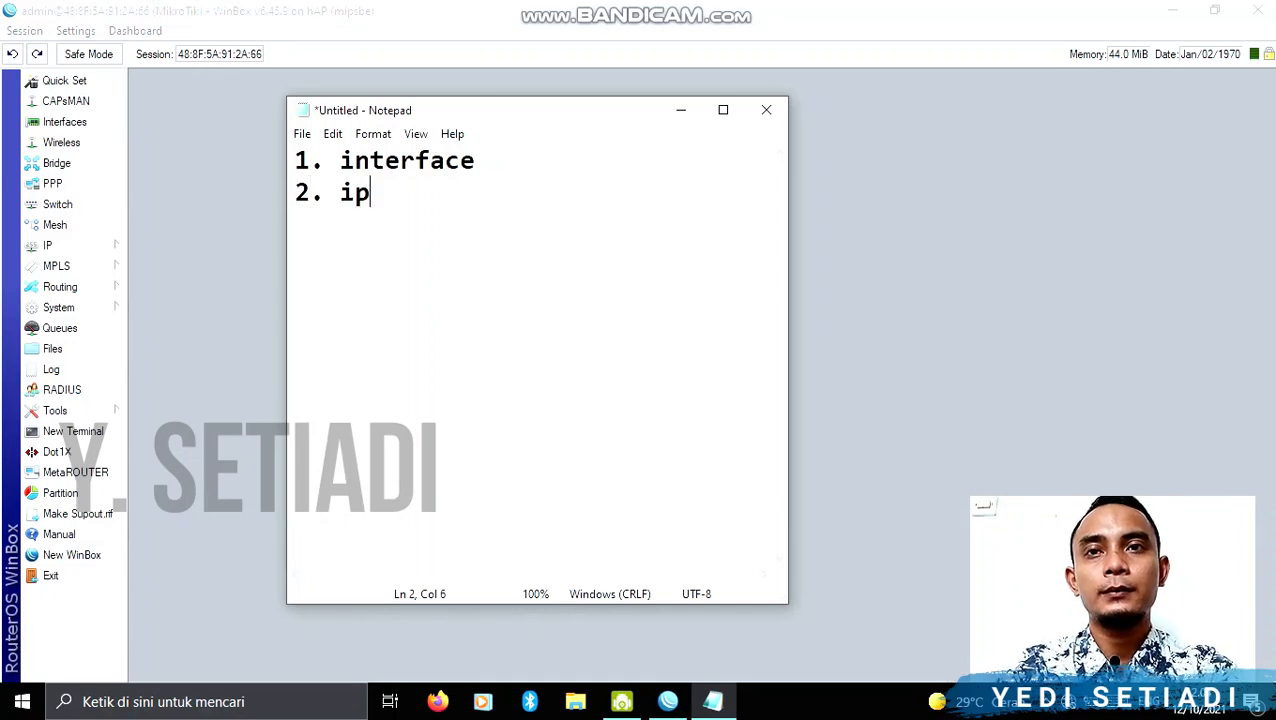
pyautogui.write(' add')
pyautogui.press('Return')
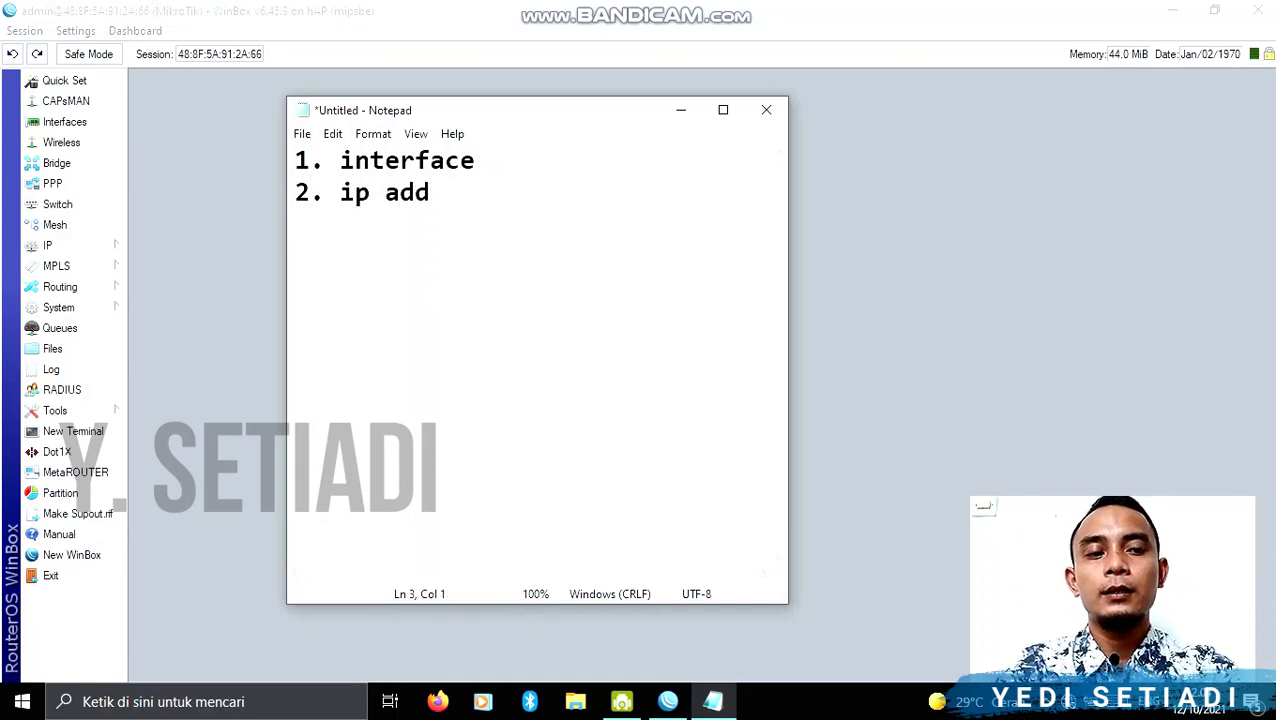
pyautogui.write('3. d')
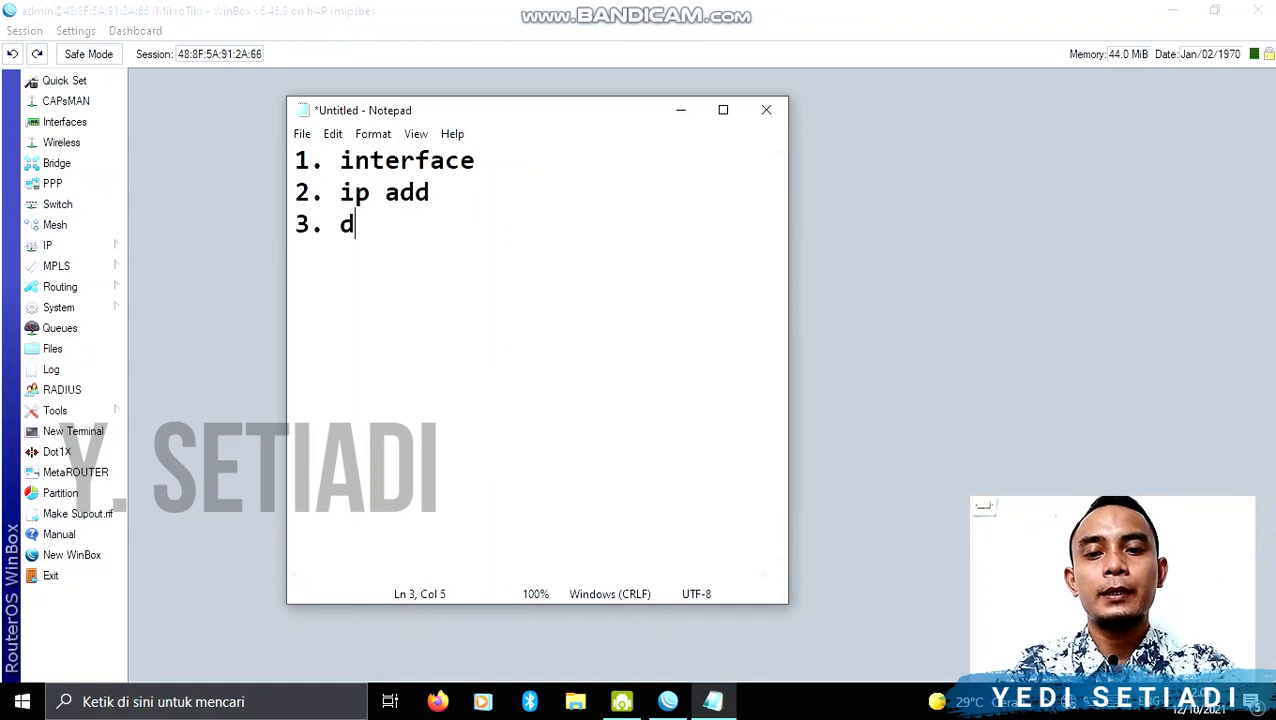
pyautogui.write('hcp client')
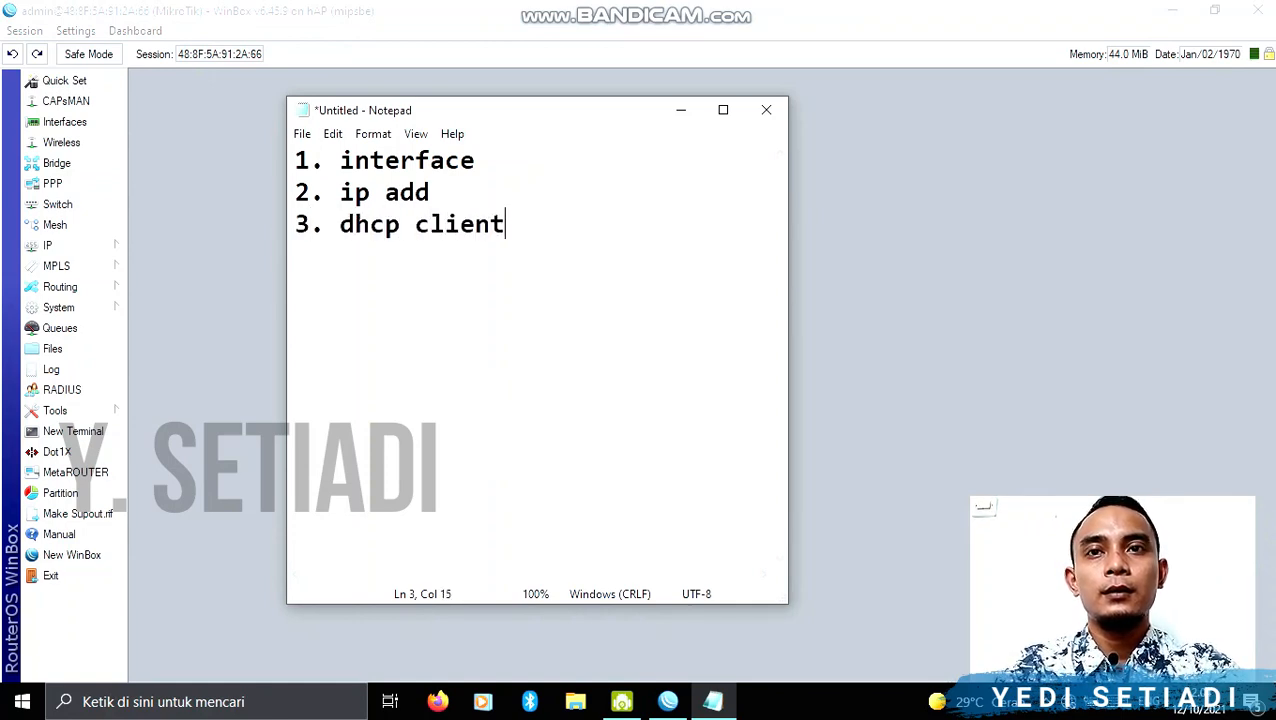
pyautogui.press('Return')
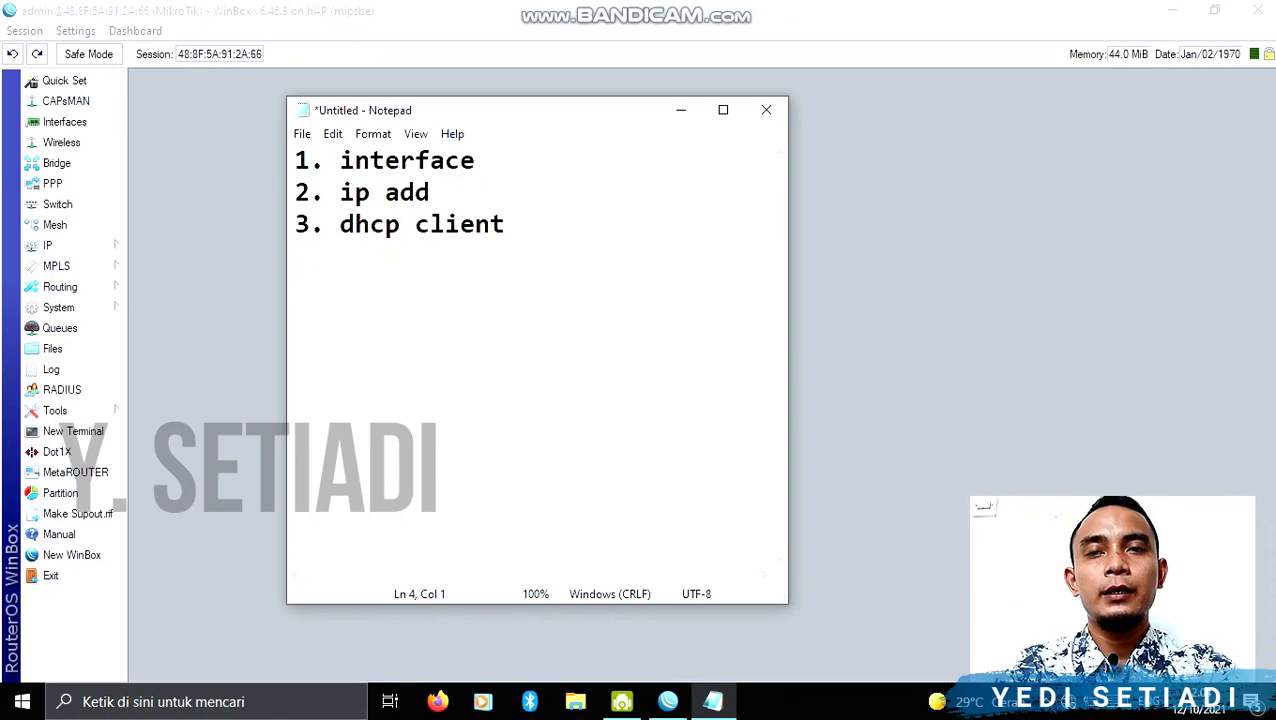
# Step: Continue the numbered list with "4. dhcp serv", "5. dns" and "6. fire (Nat)"
pyautogui.write('4. d')
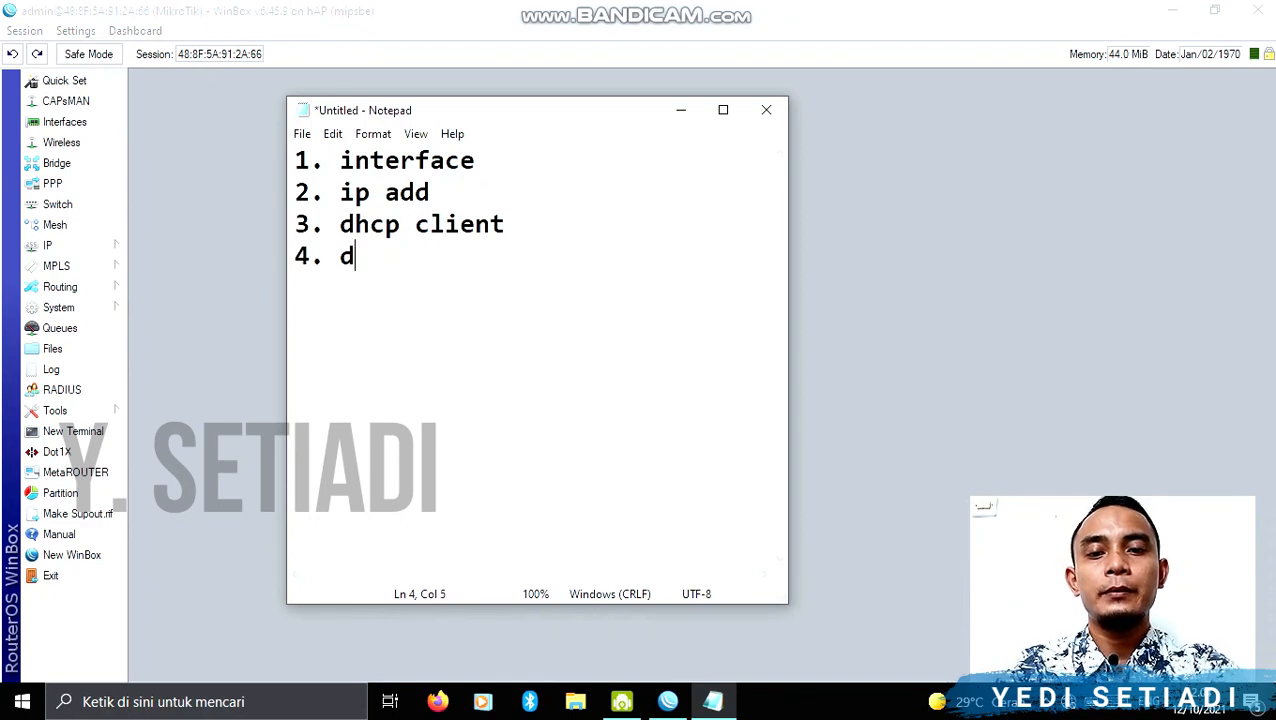
pyautogui.write('hcp serv')
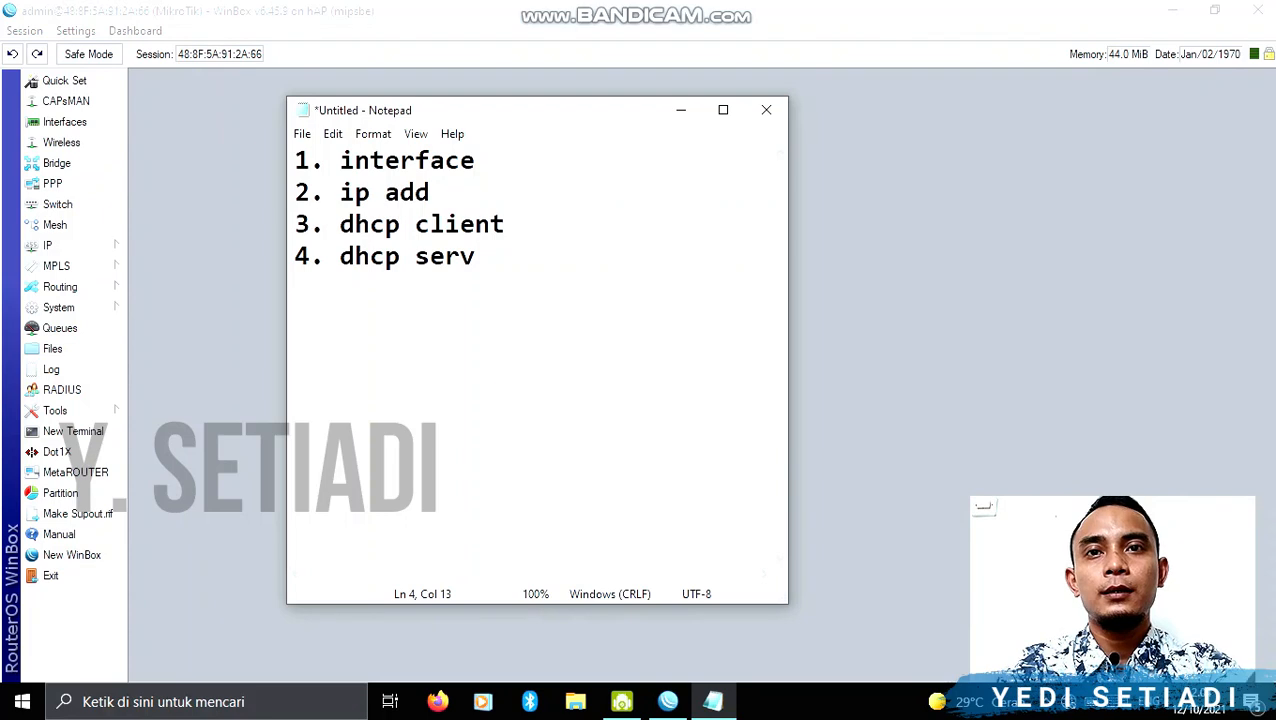
pyautogui.press('Return')
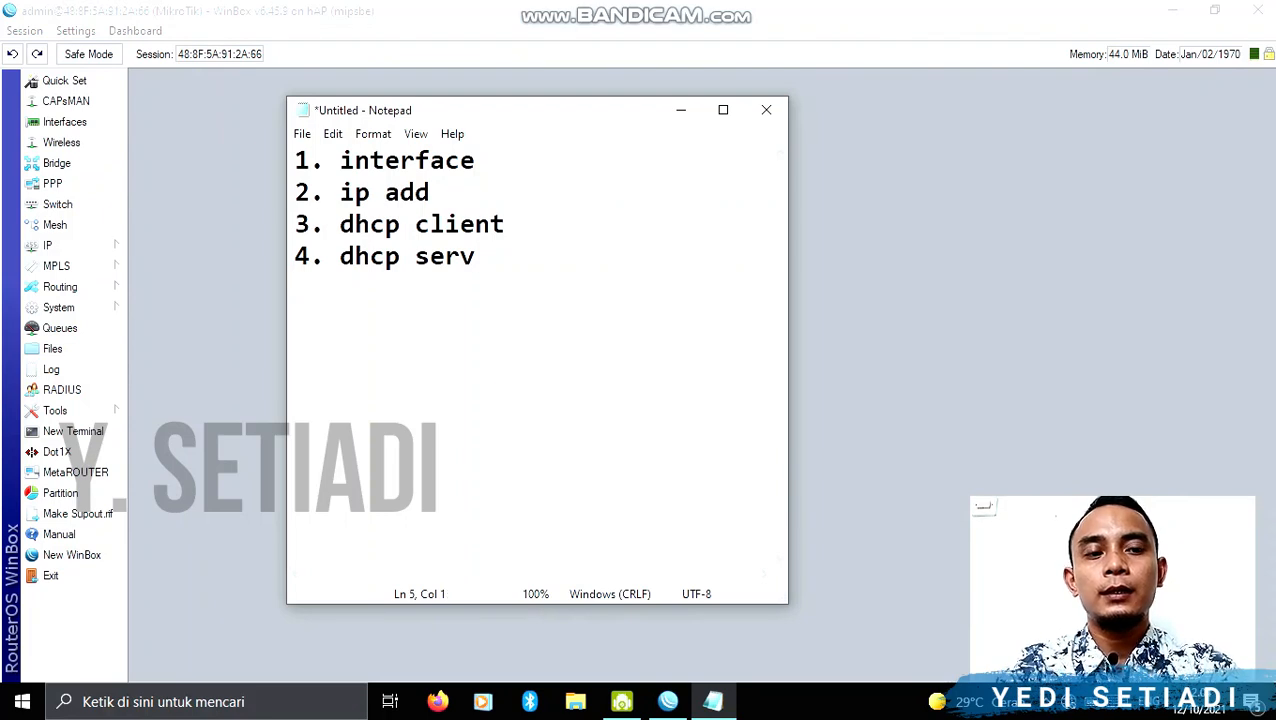
pyautogui.write('5. dns')
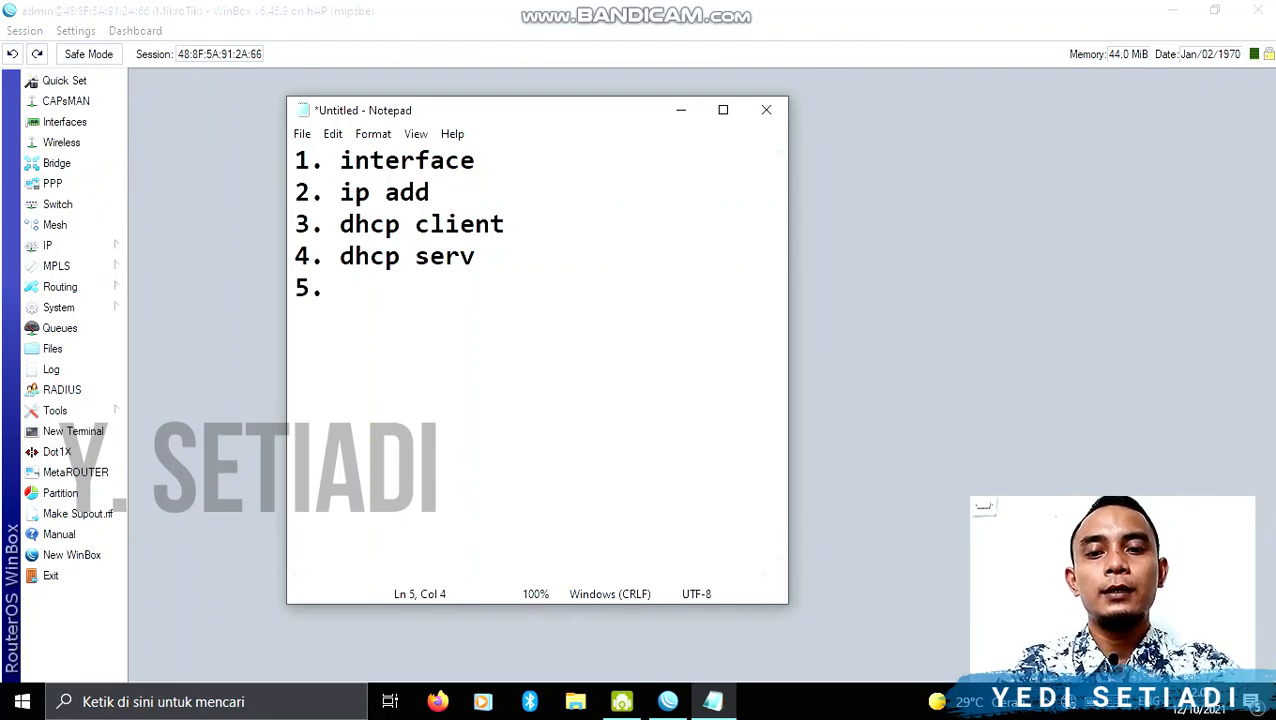
pyautogui.press('Return')
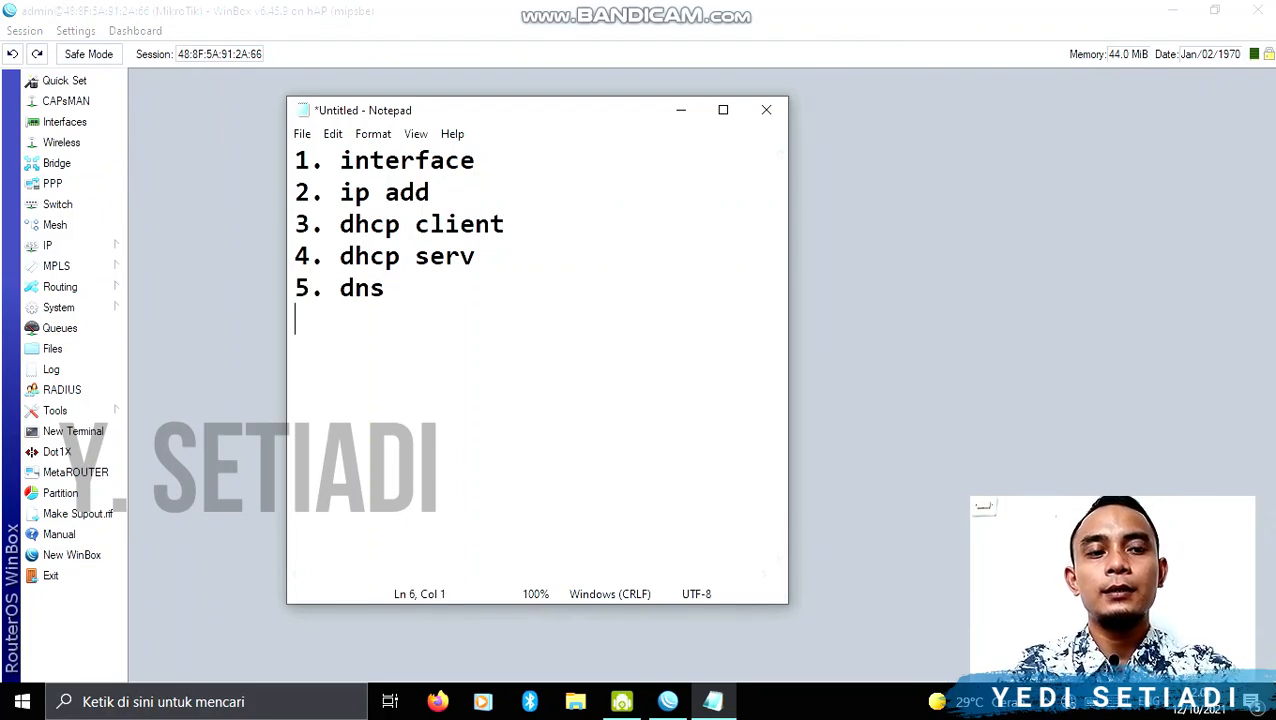
pyautogui.write('6. f')
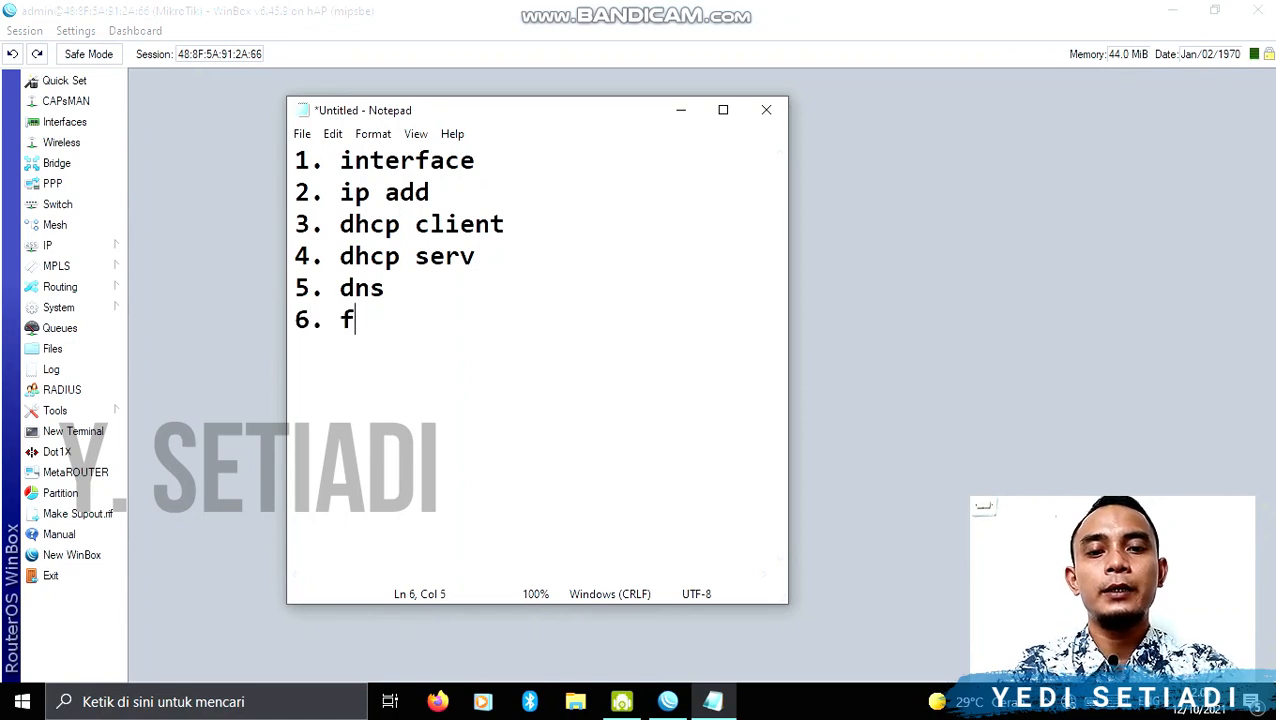
pyautogui.write('ire (Na')
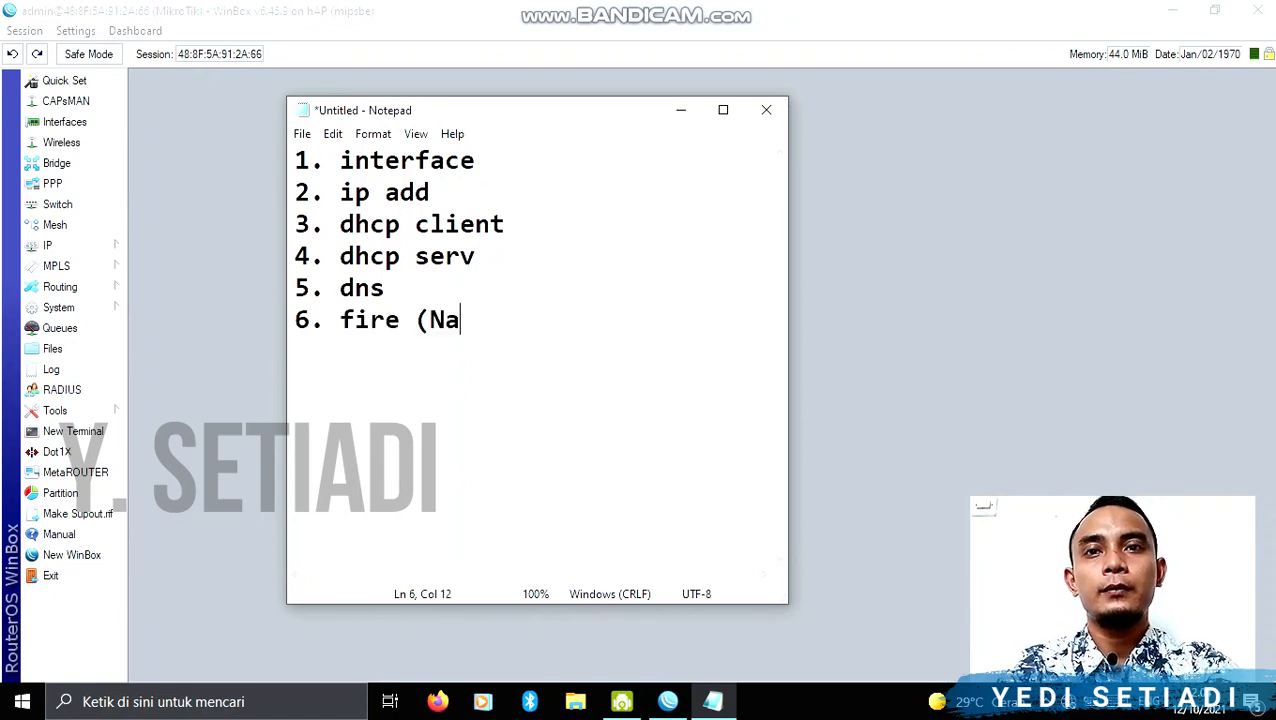
pyautogui.write('t)')
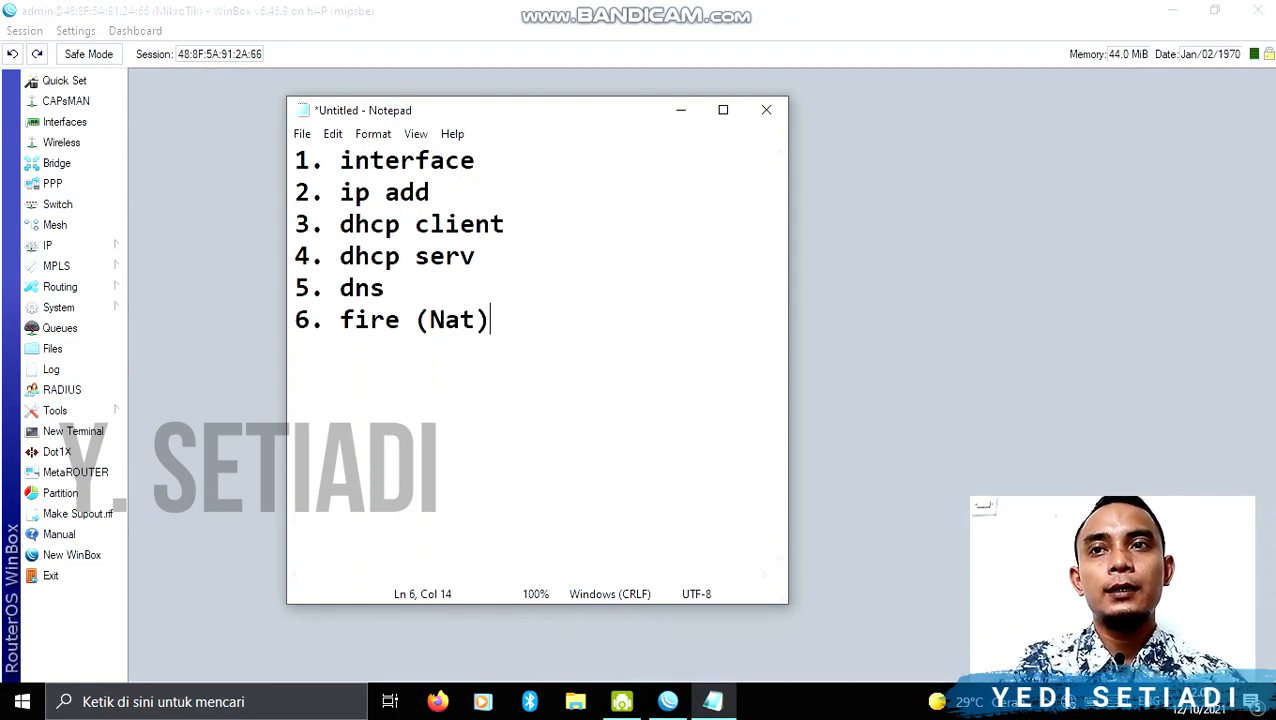
# Step: Minimize the note without saving or closing it and open the router's interface list in WinBox
pyautogui.click(766, 110)
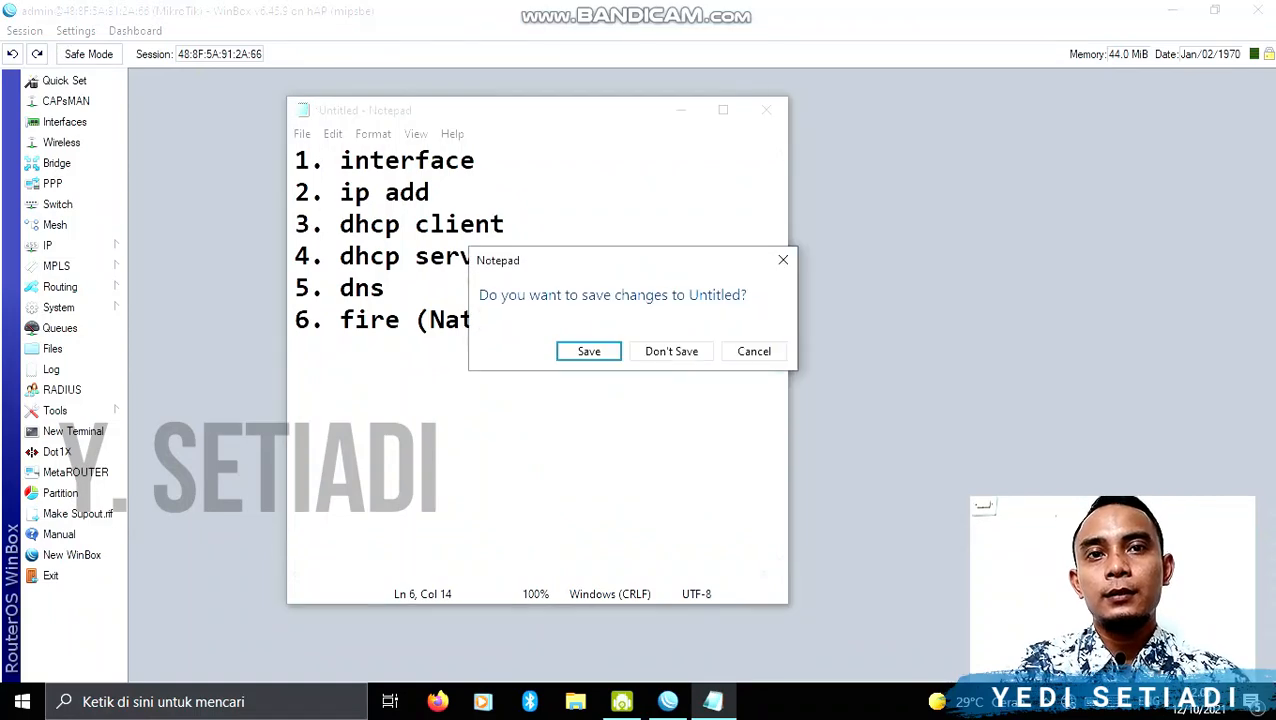
pyautogui.click(754, 351)
pyautogui.click(681, 110)
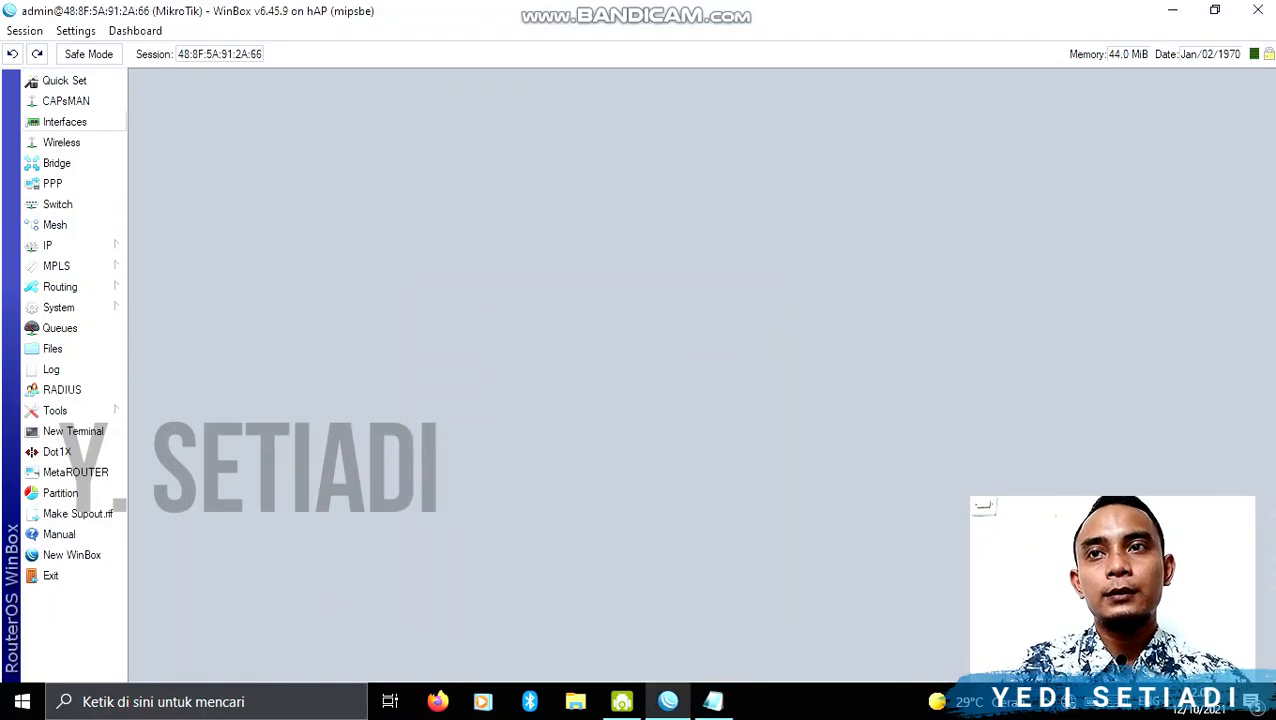
pyautogui.click(65, 122)
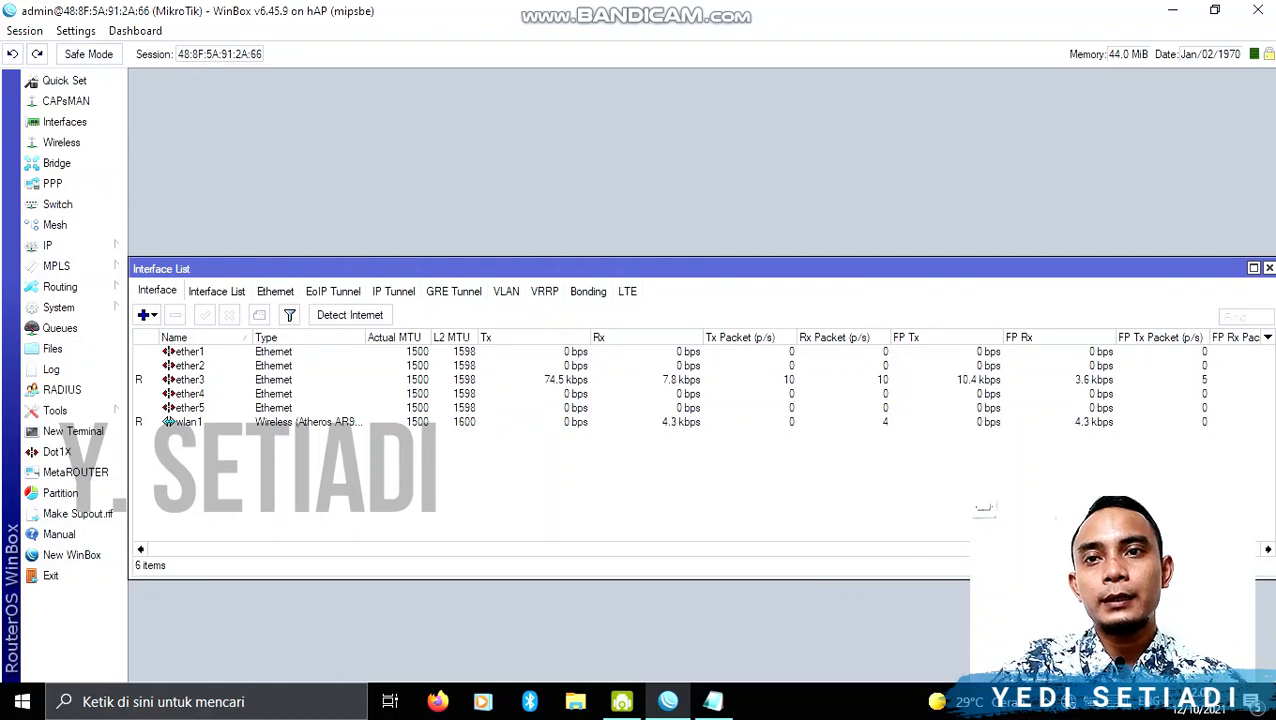
pyautogui.doubleClick(190, 352)
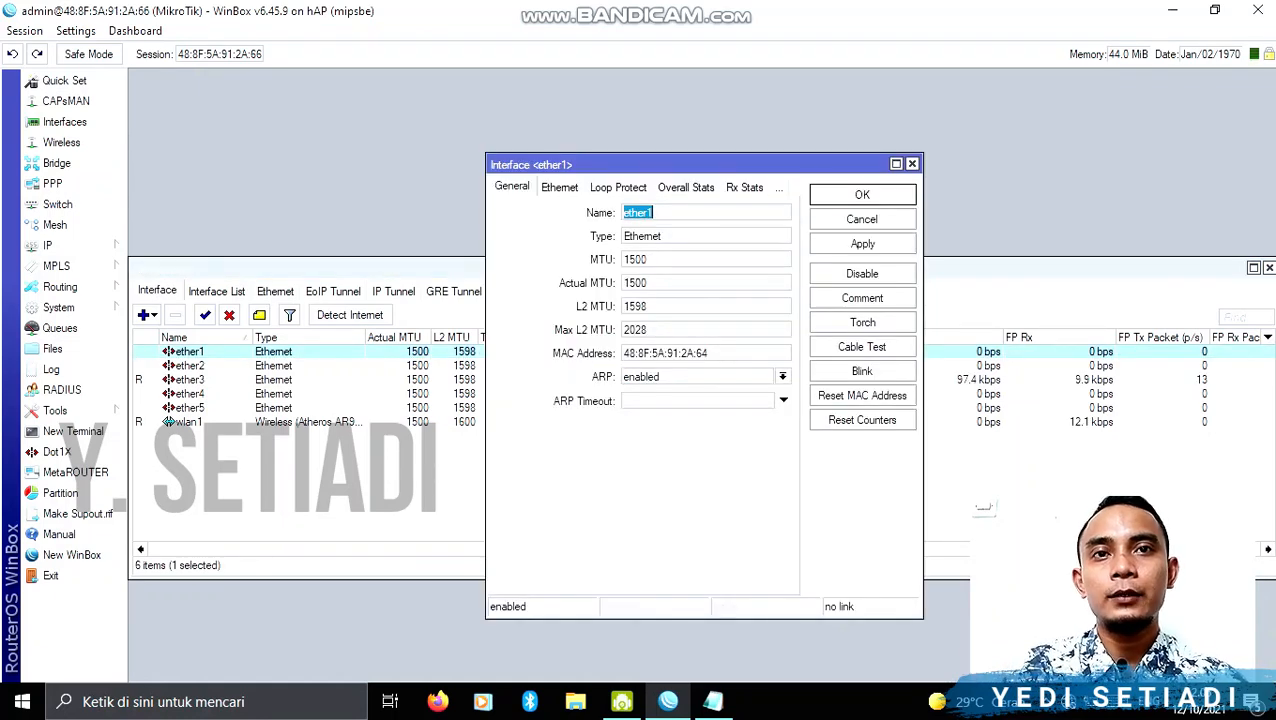
pyautogui.click(656, 213)
pyautogui.write('-')
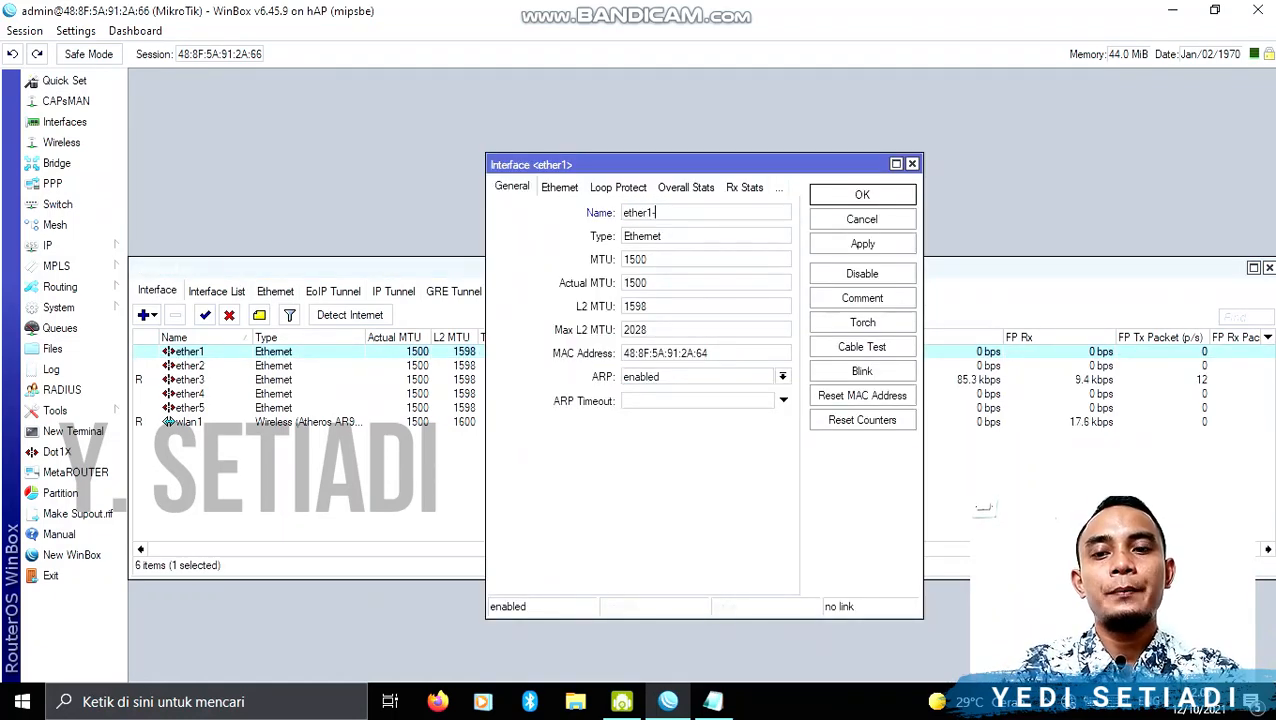
pyautogui.hotkey('ctrl', 'a')
pyautogui.press('BackSpace')
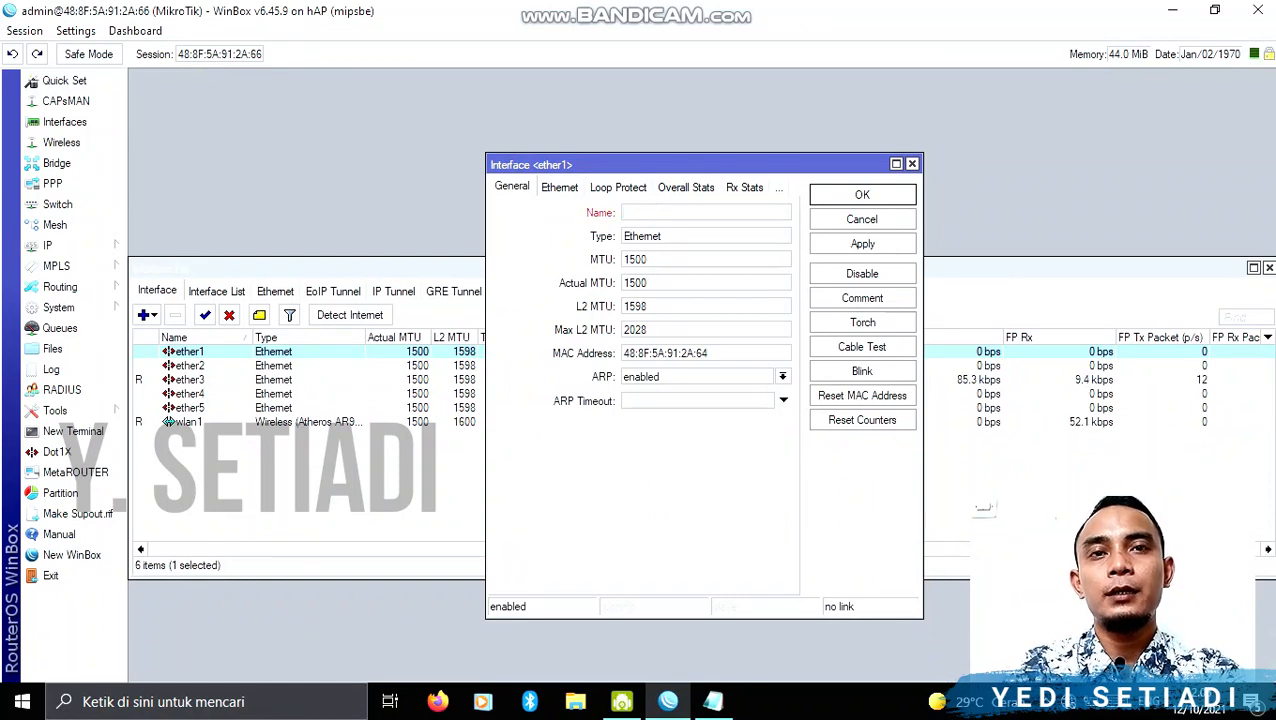
pyautogui.click(862, 219)
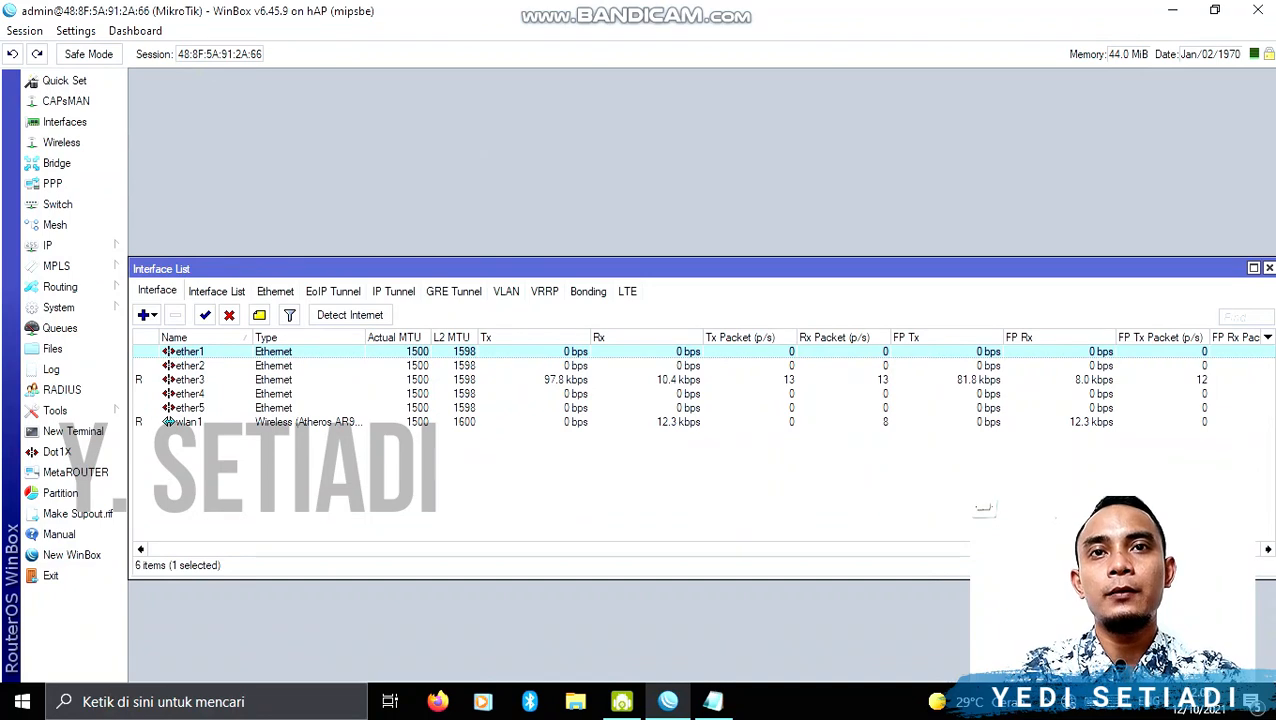
# Step: Rename the ether1 interface to ether1-INTERNET and save the change
pyautogui.doubleClick(190, 352)
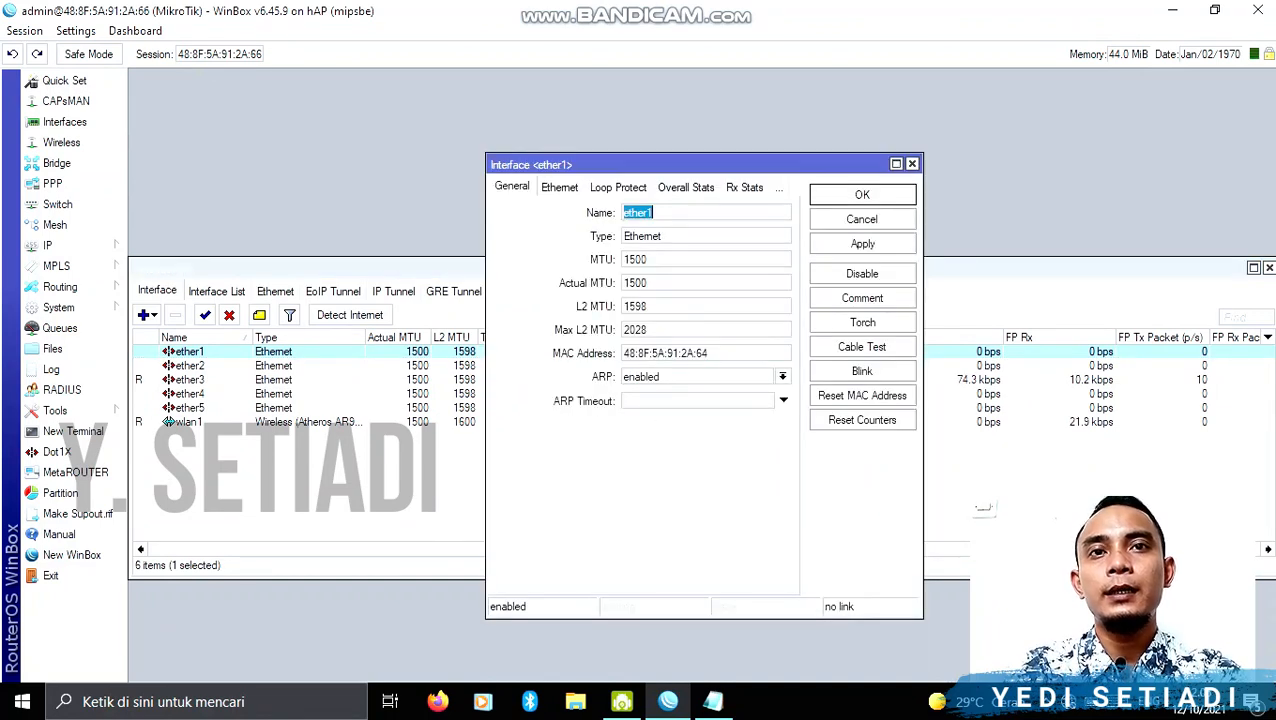
pyautogui.press('End')
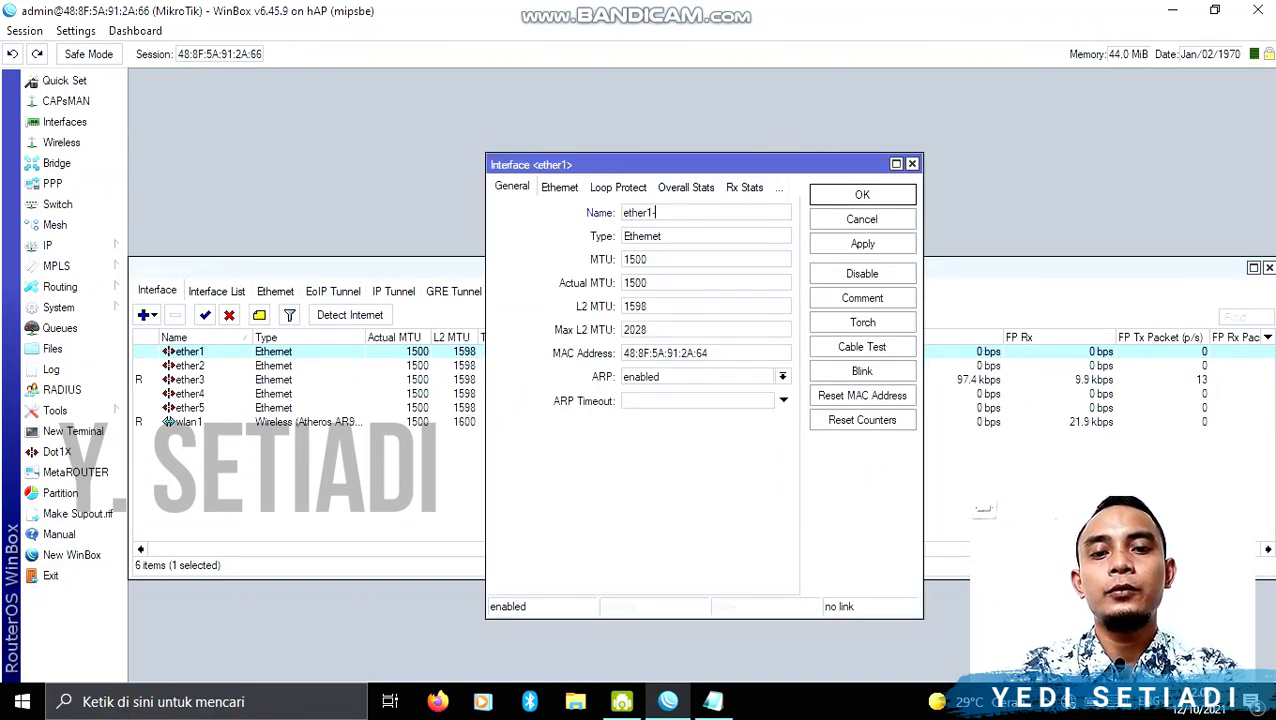
pyautogui.write('-INTER')
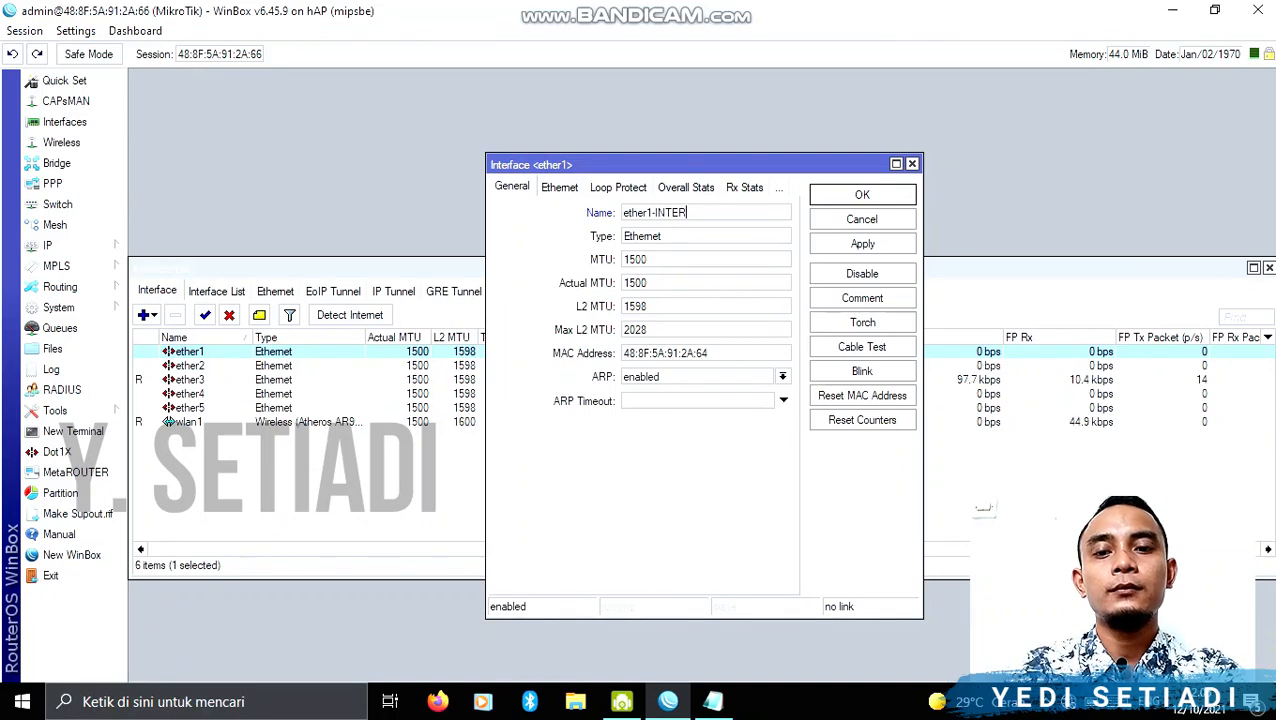
pyautogui.write('NET')
pyautogui.press('Return')
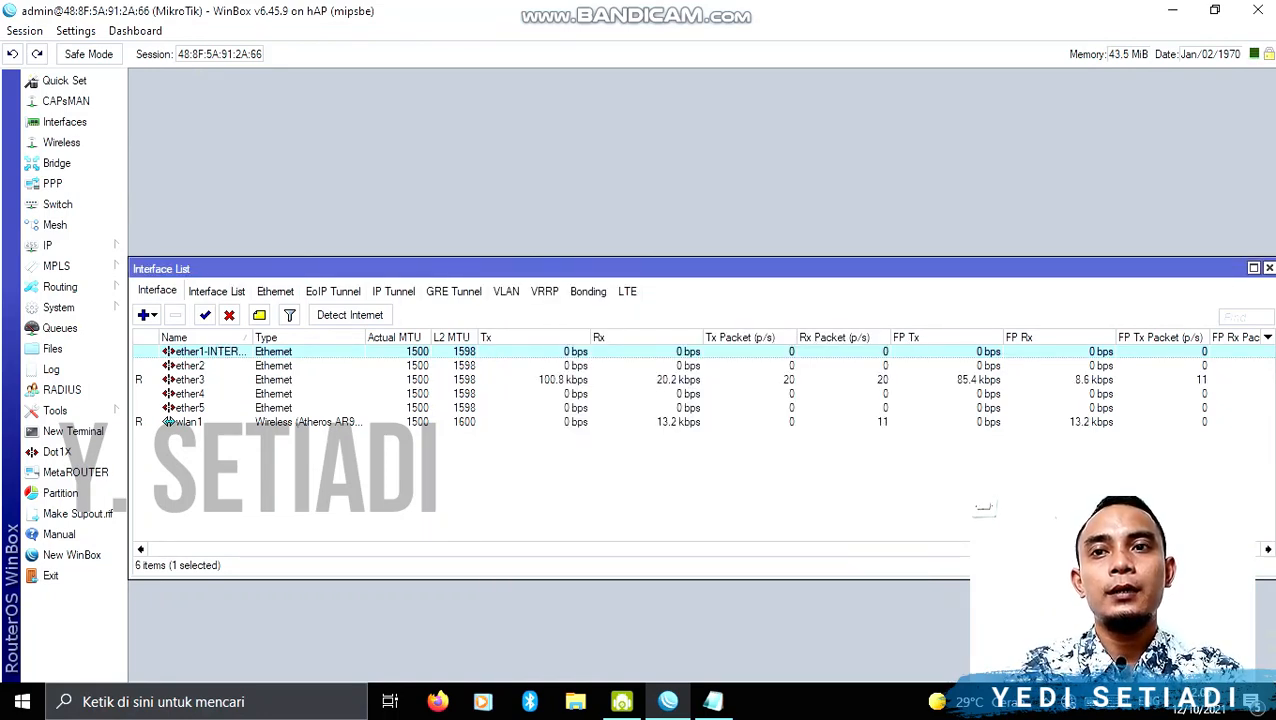
# Step: Rename the ether3 interface to ether3-LAPTOP, apply the change and close its settings
pyautogui.doubleClick(190, 380)
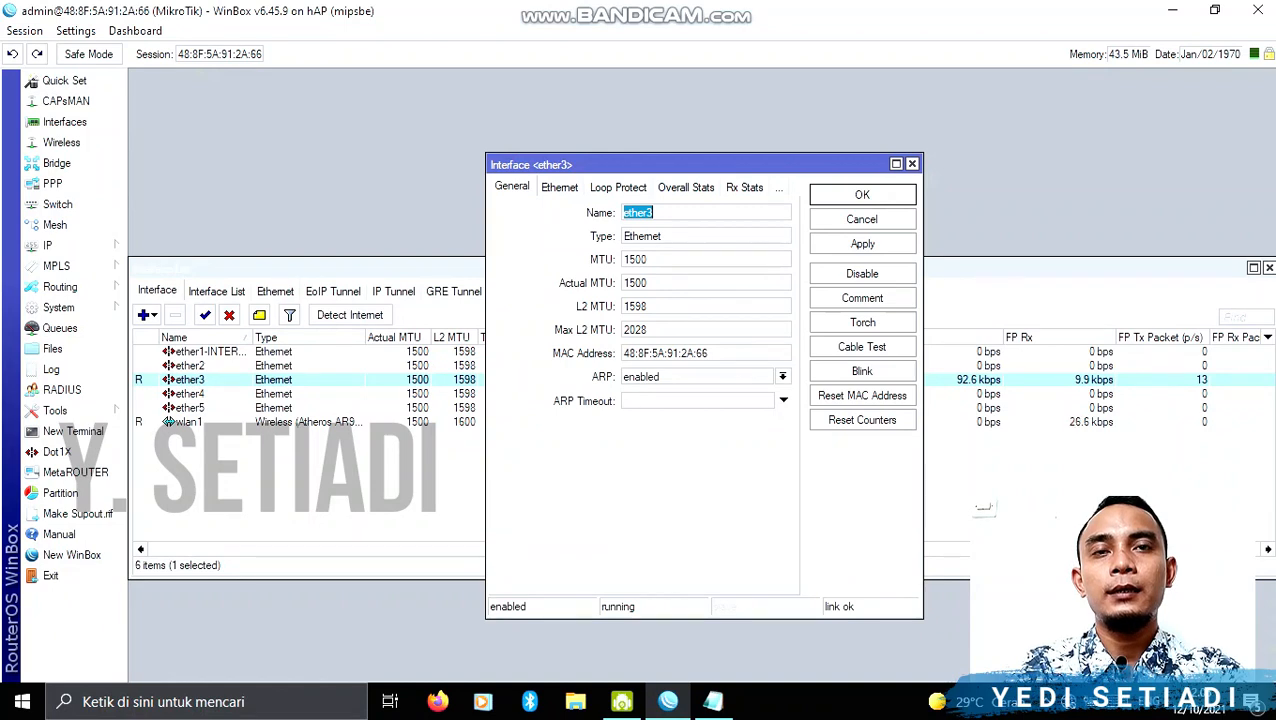
pyautogui.click(654, 212)
pyautogui.write('-')
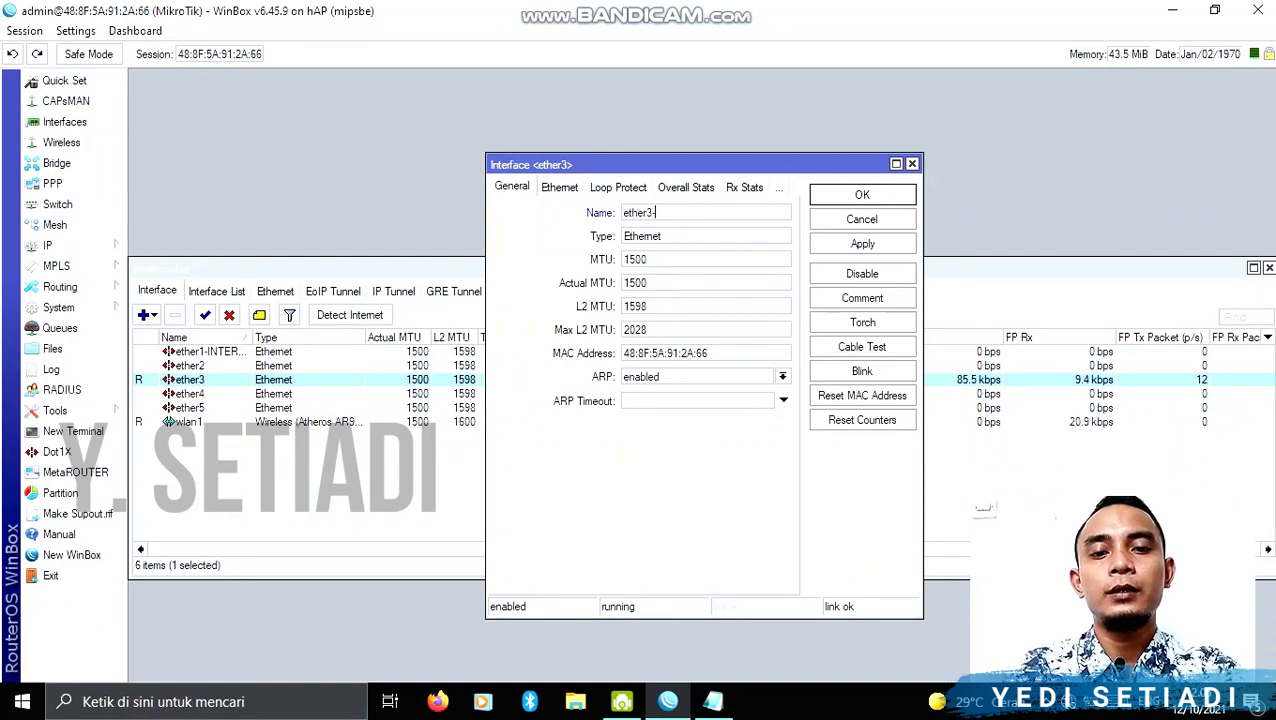
pyautogui.write('LAPTOP')
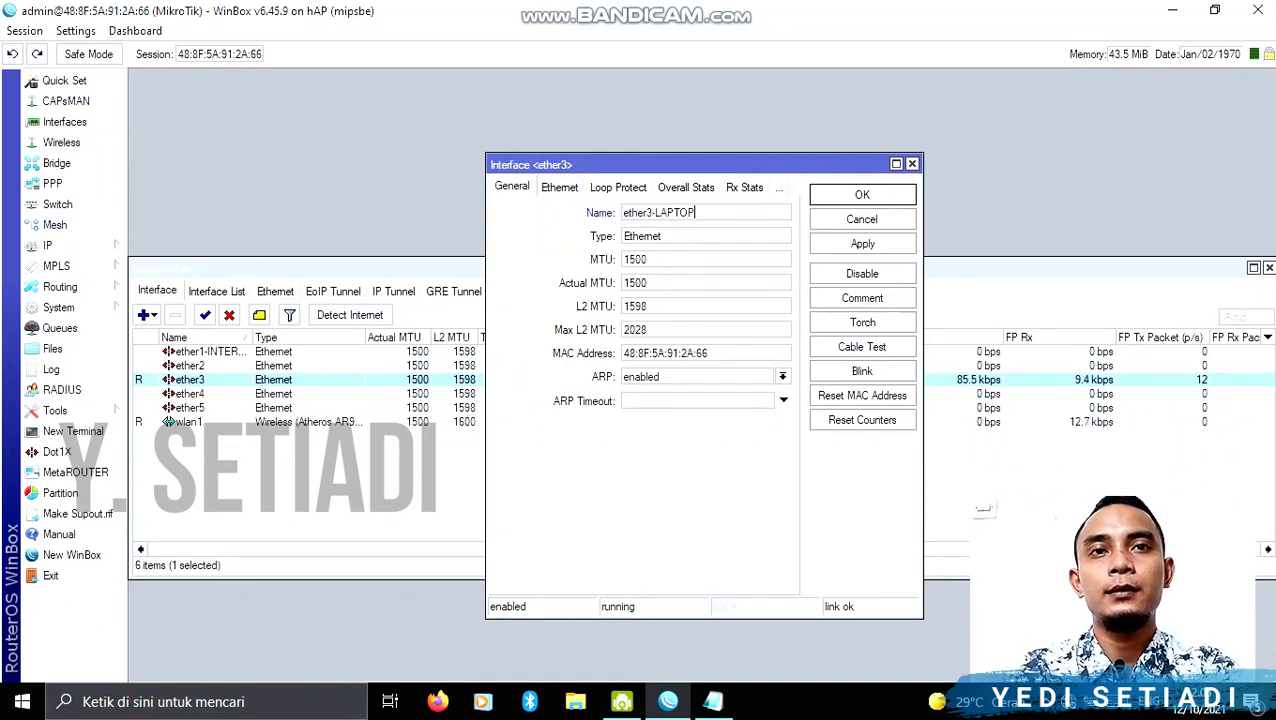
pyautogui.click(862, 243)
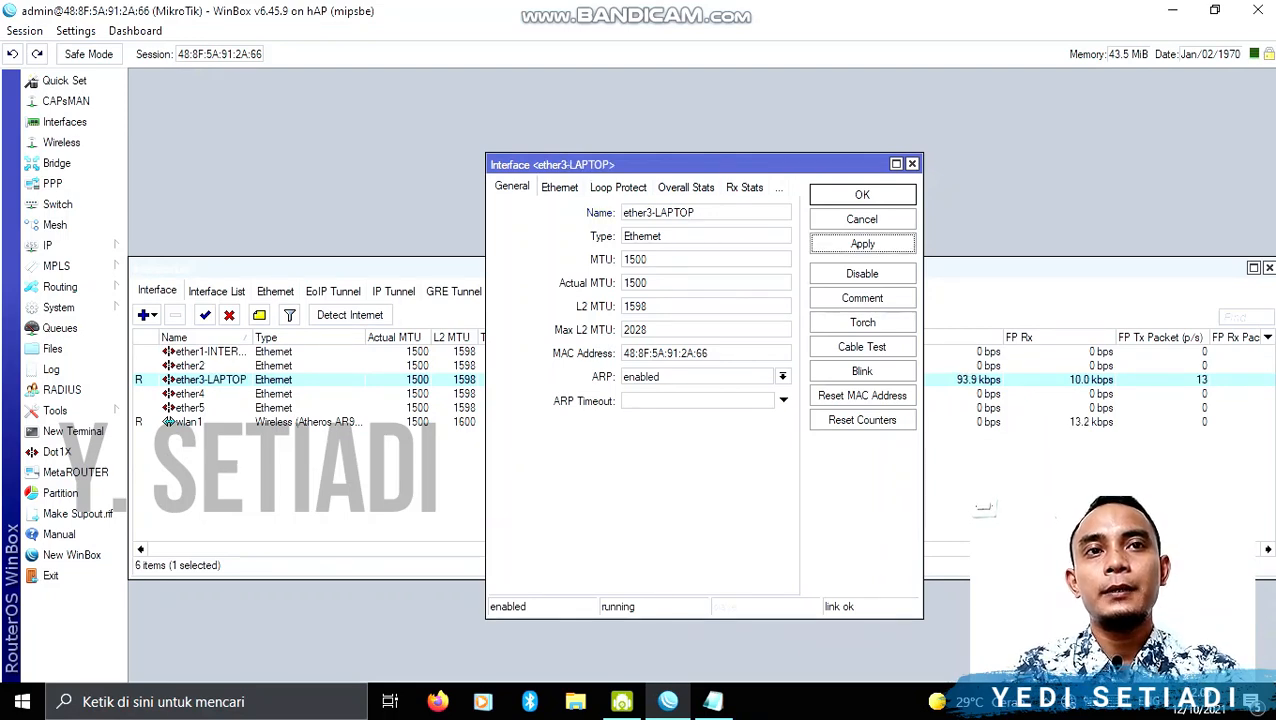
pyautogui.click(862, 195)
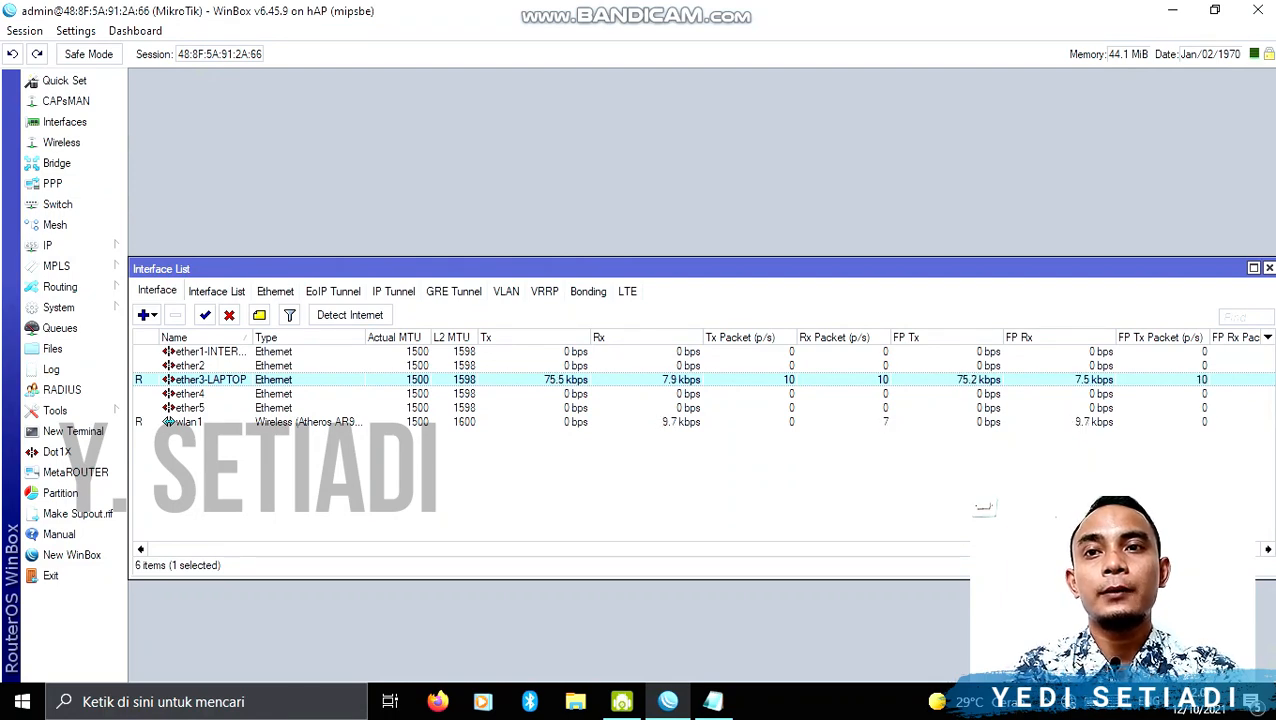
pyautogui.click(190, 422)
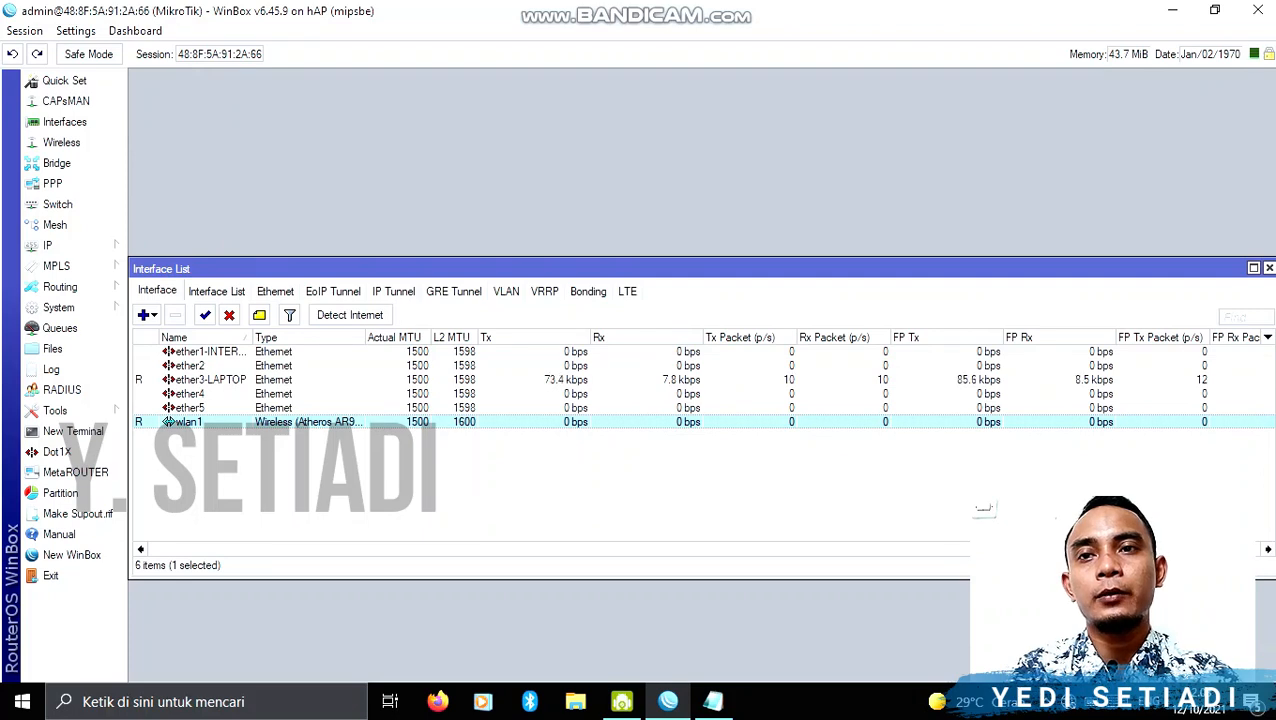
pyautogui.click(210, 352)
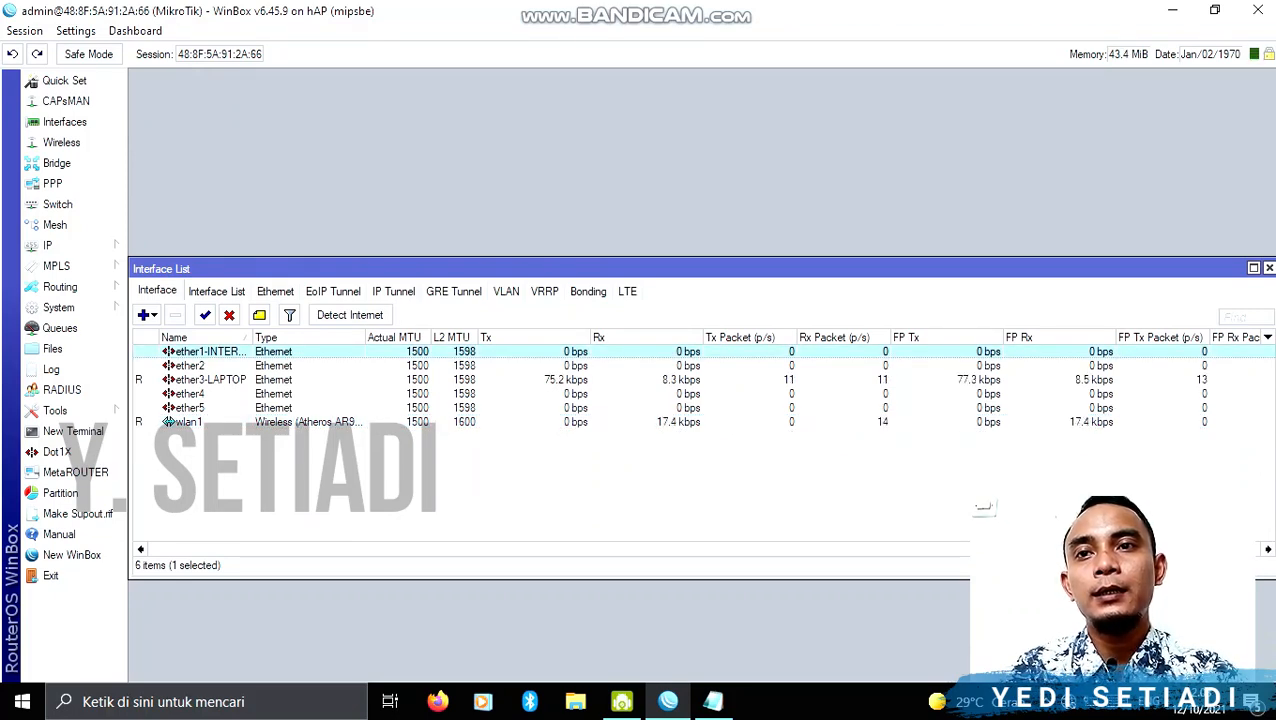
# Step: Open the router's IP address list and enter 192.168.10.1/24 as a new address
pyautogui.click(640, 482)
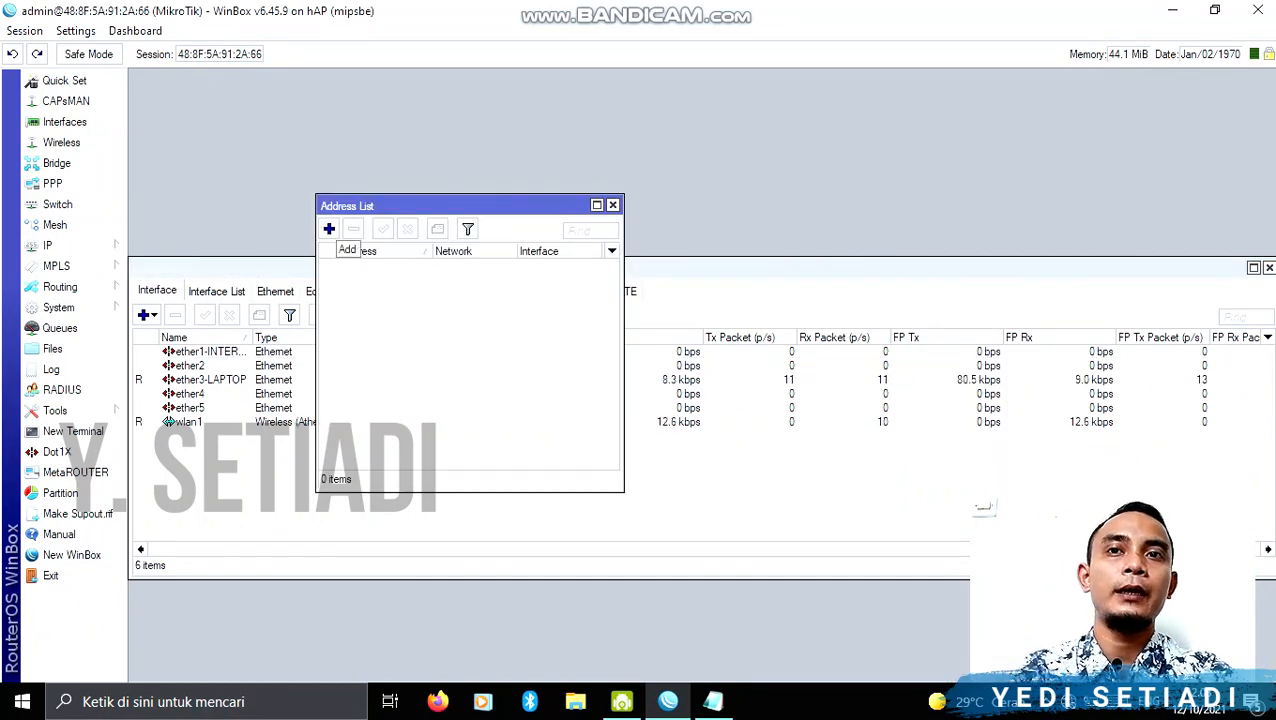
pyautogui.click(329, 229)
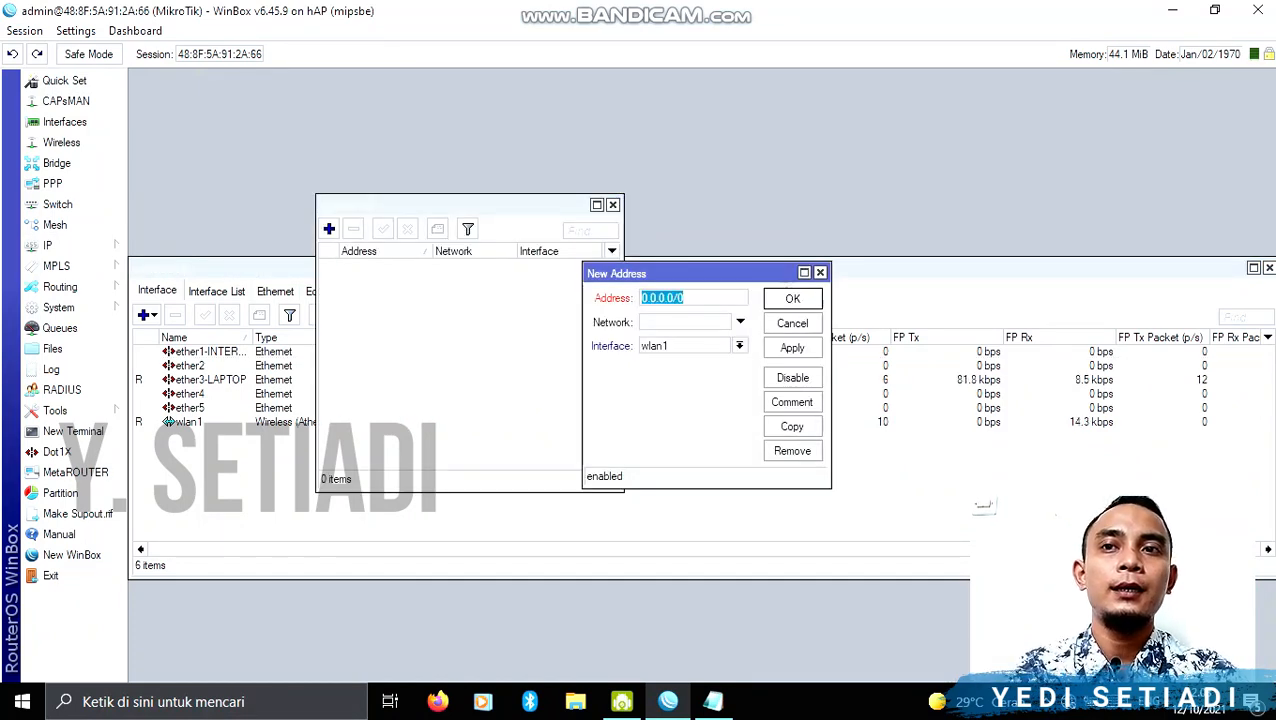
pyautogui.press('Escape')
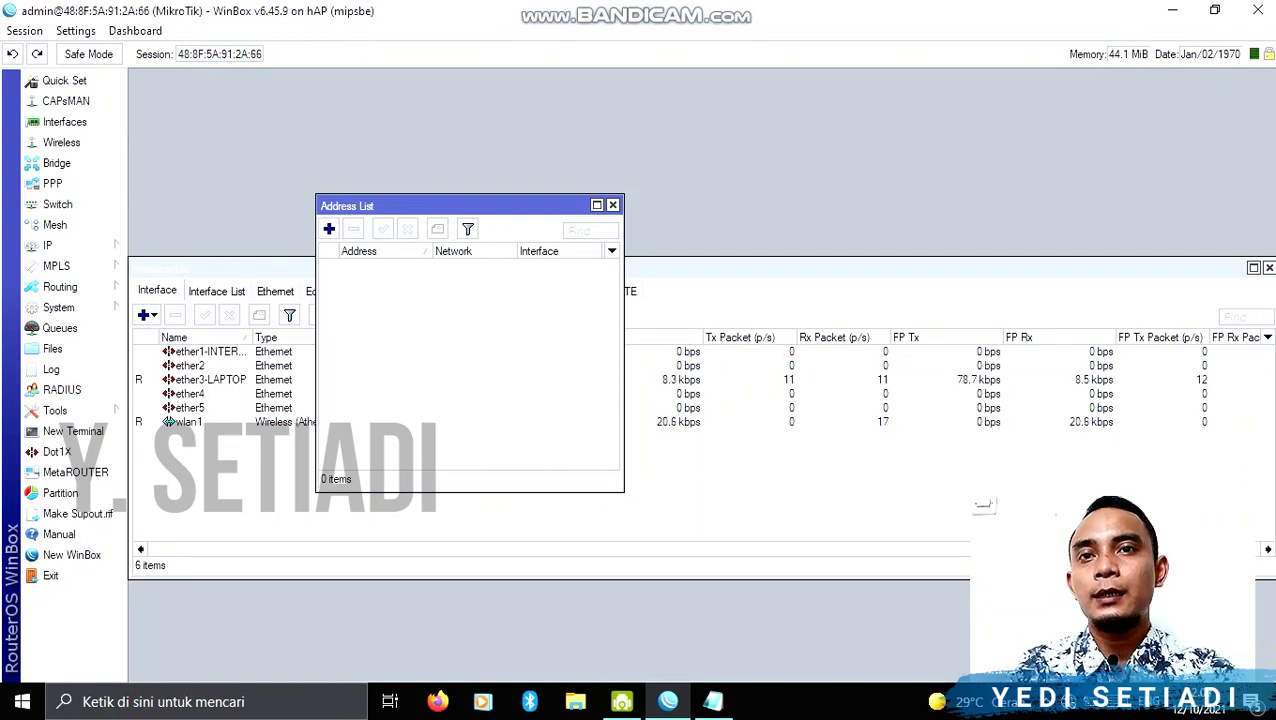
pyautogui.click(329, 229)
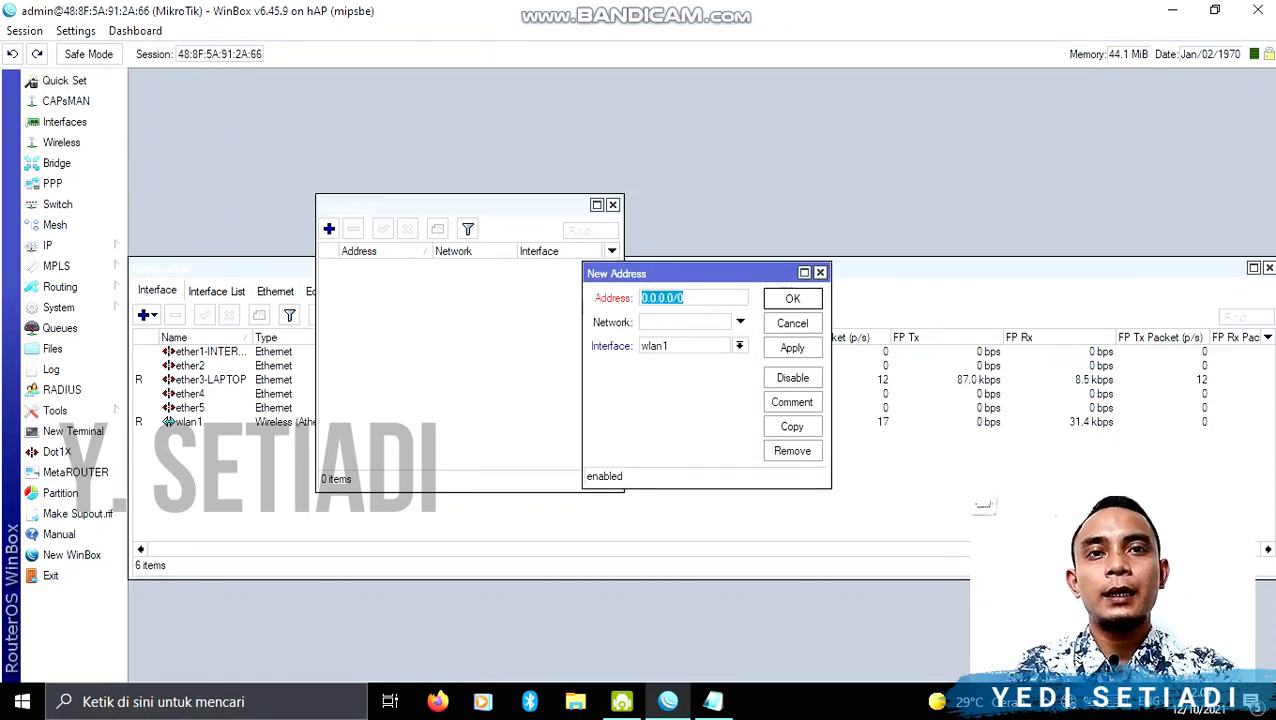
pyautogui.write('192.')
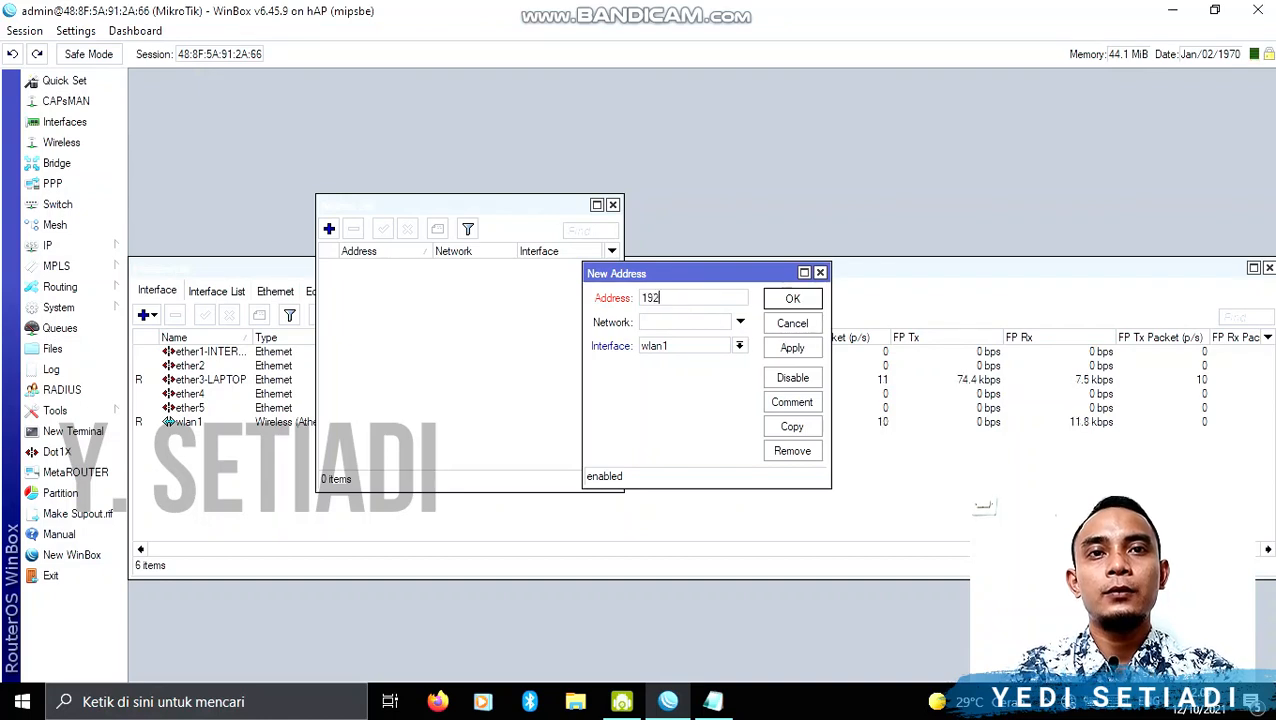
pyautogui.write('168.')
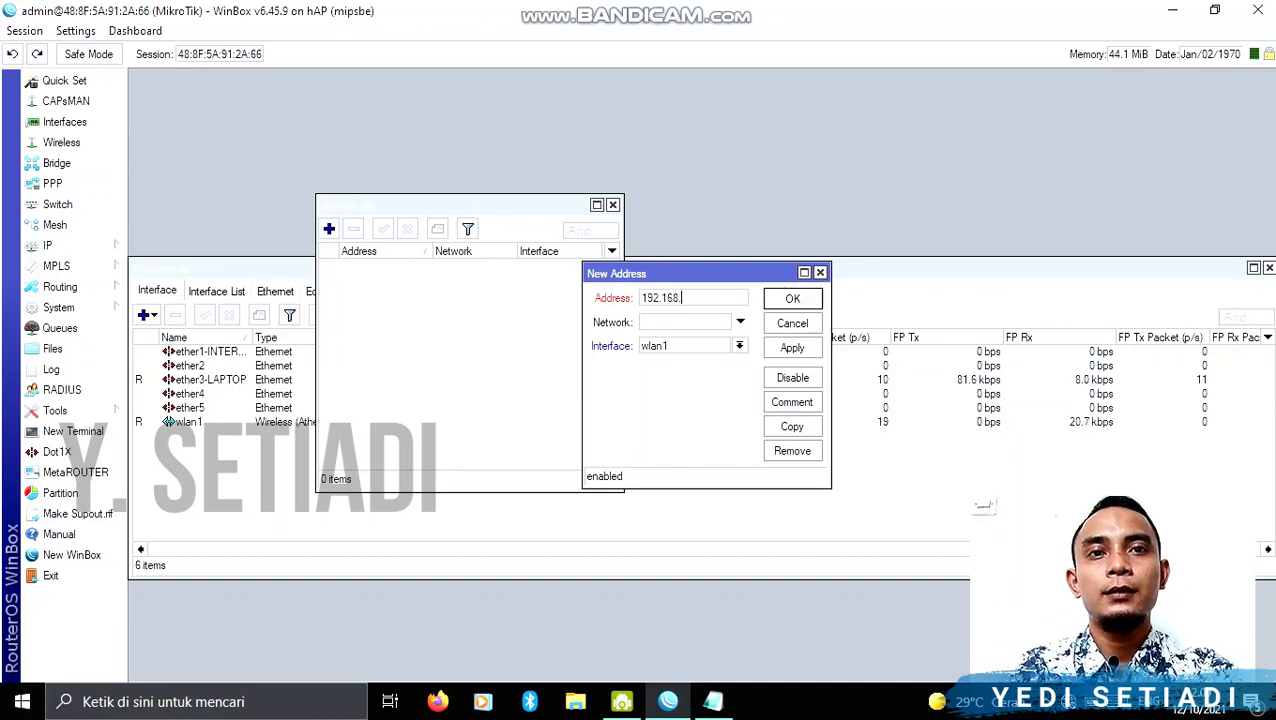
pyautogui.write('10.1')
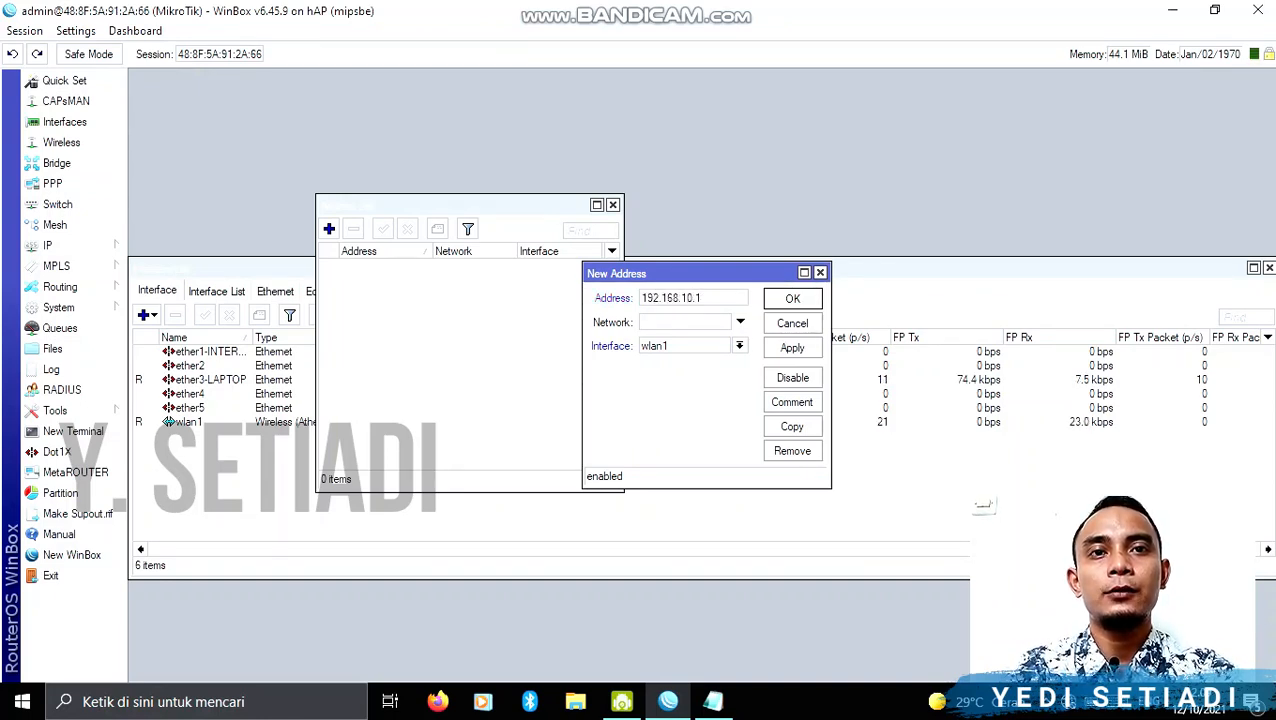
pyautogui.write('/24')
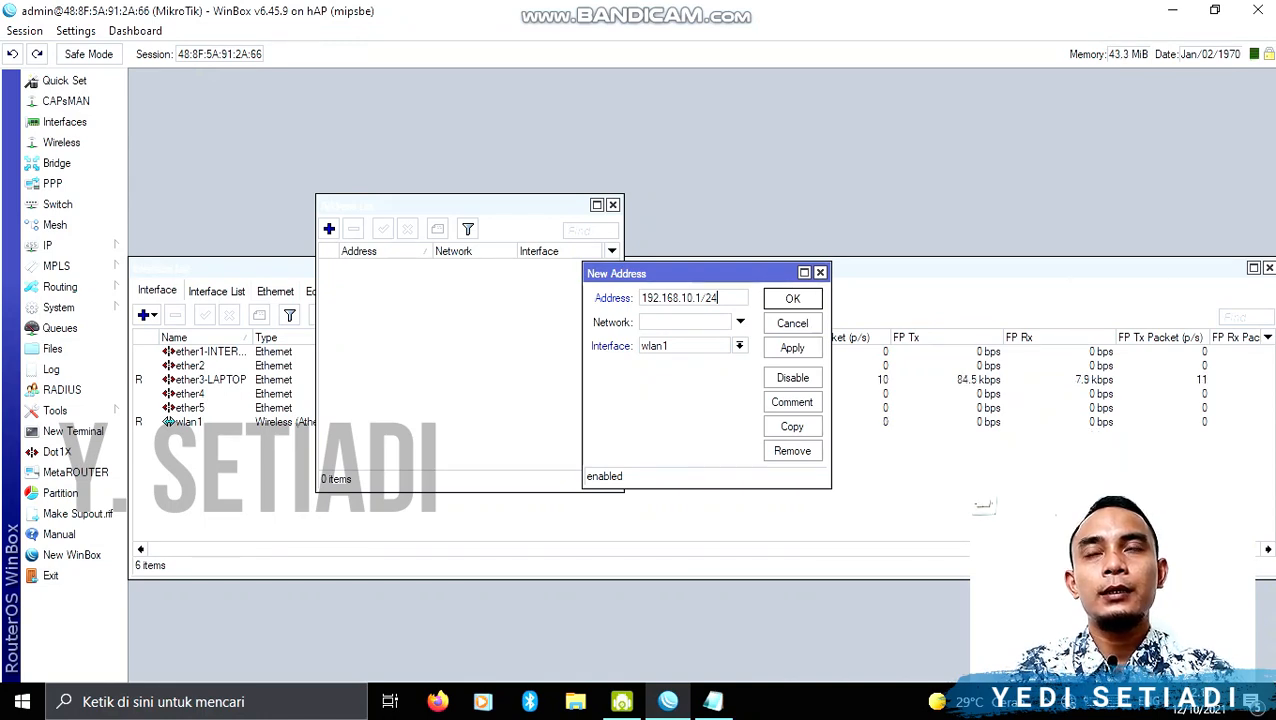
# Step: Assign the new address to the ether3-LAPTOP interface, apply it and close its settings
pyautogui.press('Tab')
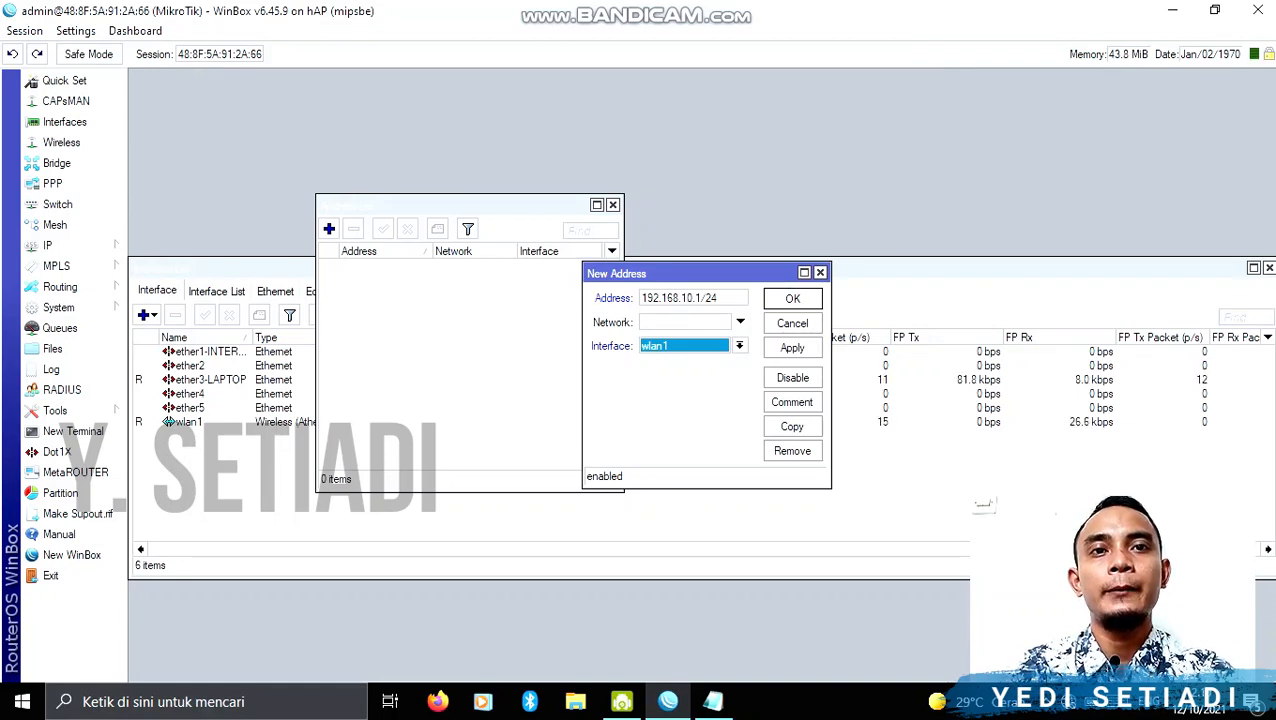
pyautogui.click(740, 346)
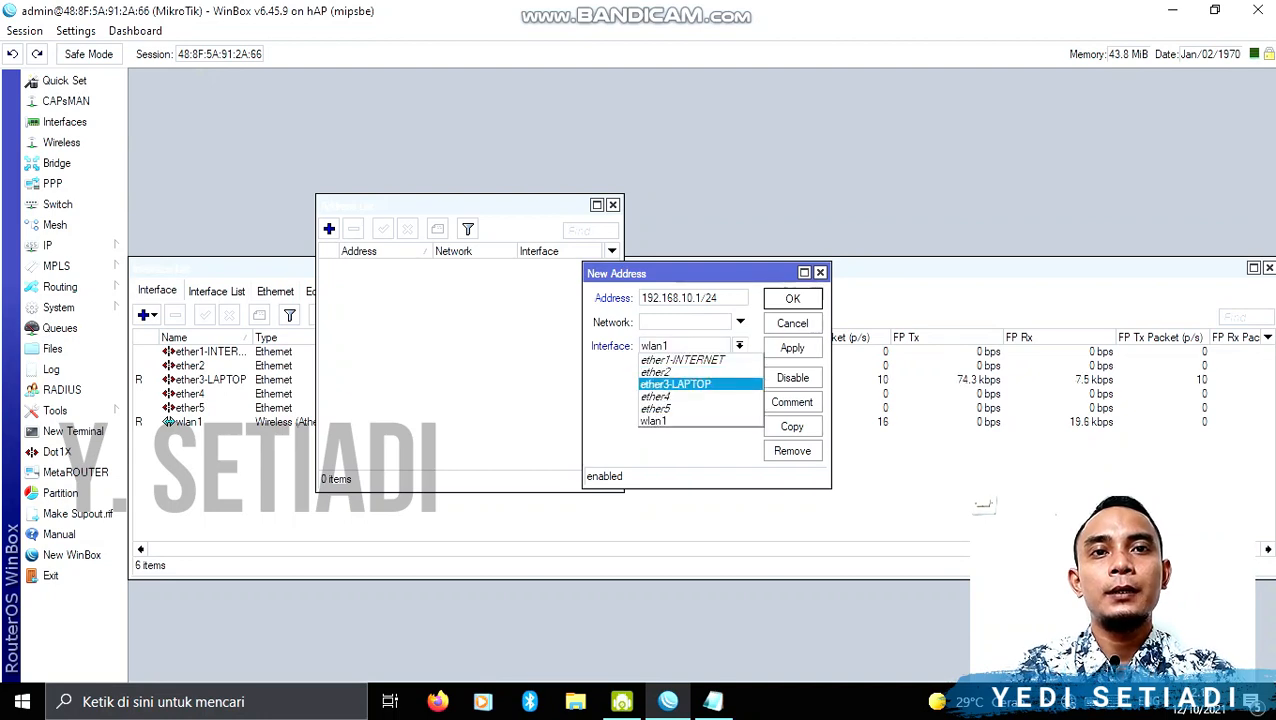
pyautogui.click(676, 384)
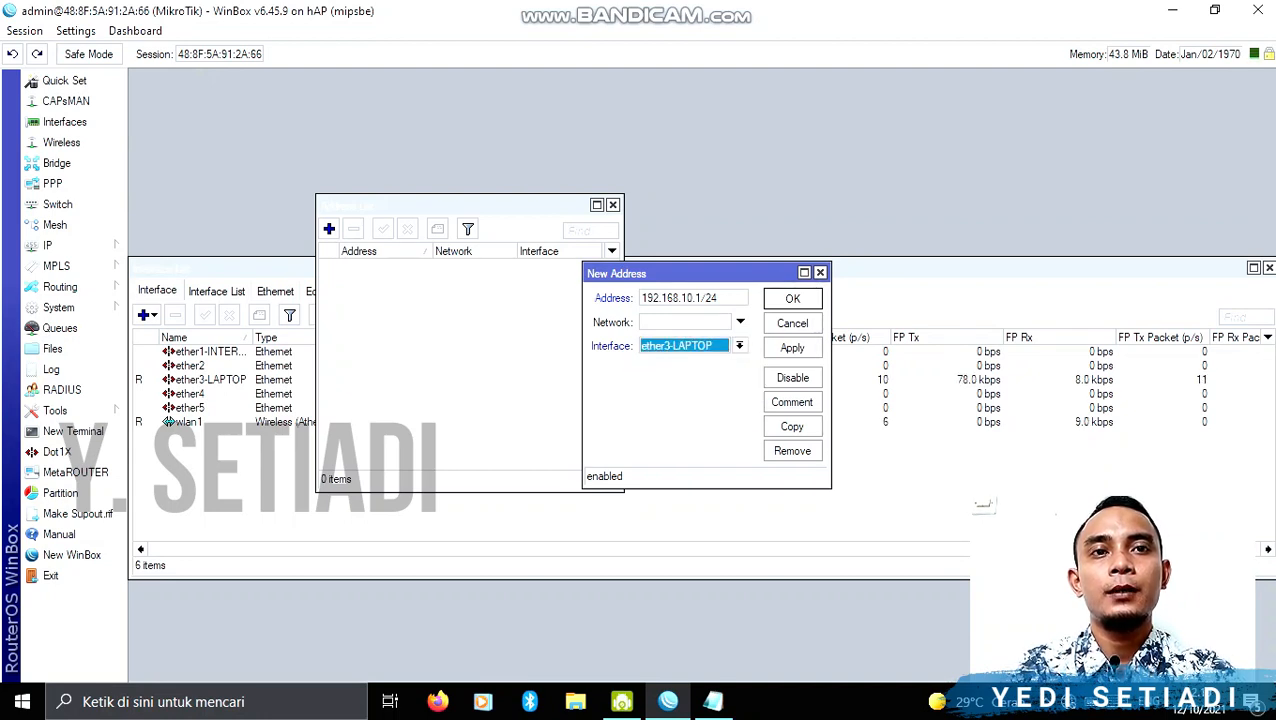
pyautogui.click(792, 347)
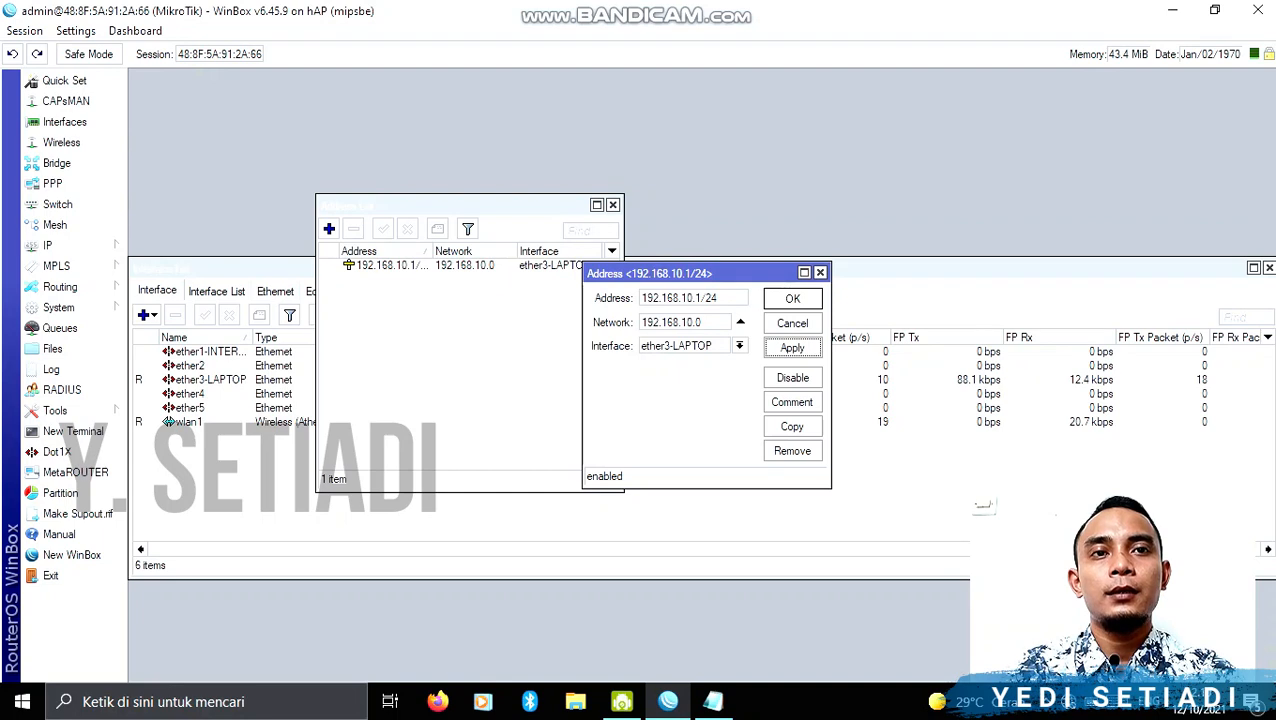
pyautogui.click(792, 299)
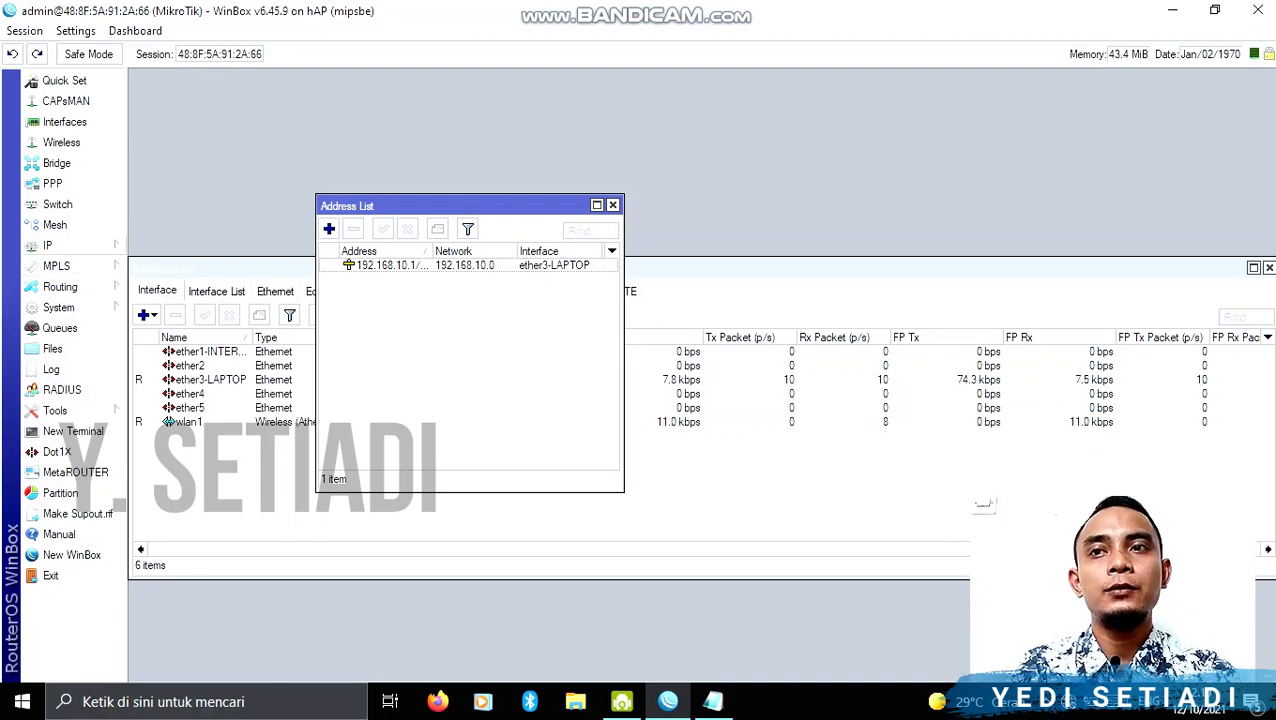
# Step: Add a DHCP client on the wlan1 interface, keeping peer DNS, peer NTP and the default route enabled, and apply it
pyautogui.click(55, 245)
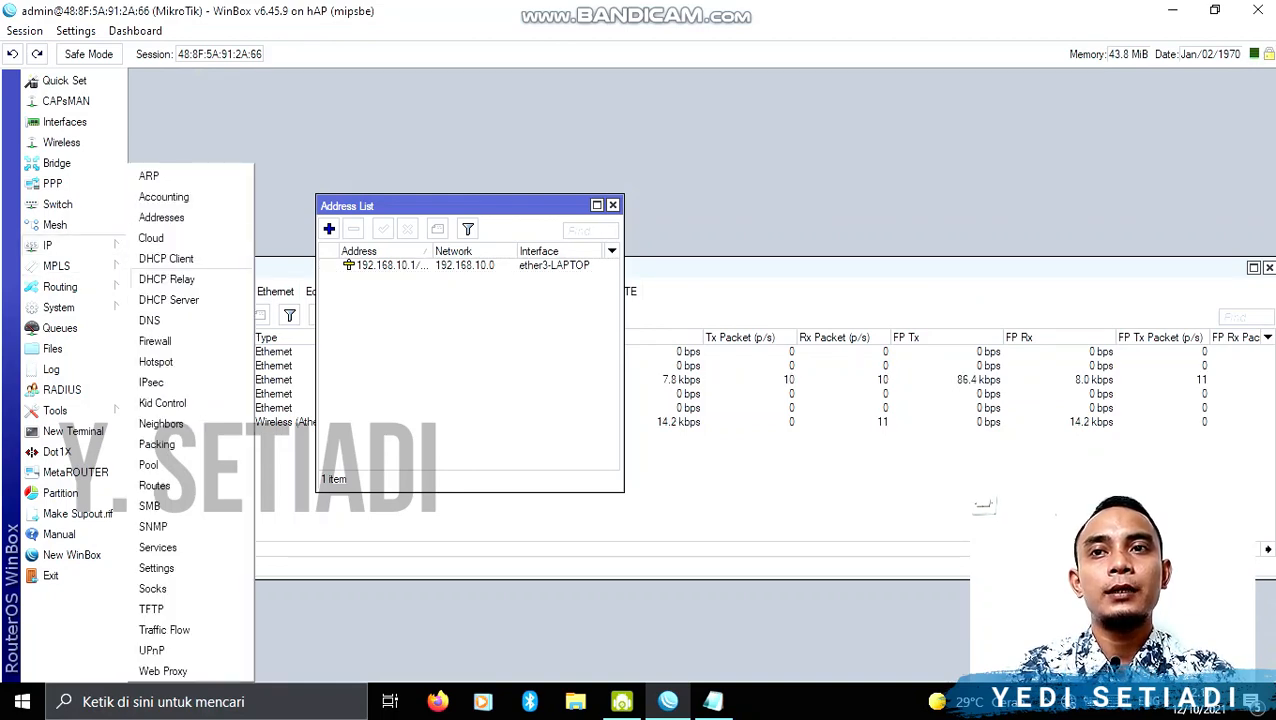
pyautogui.click(166, 259)
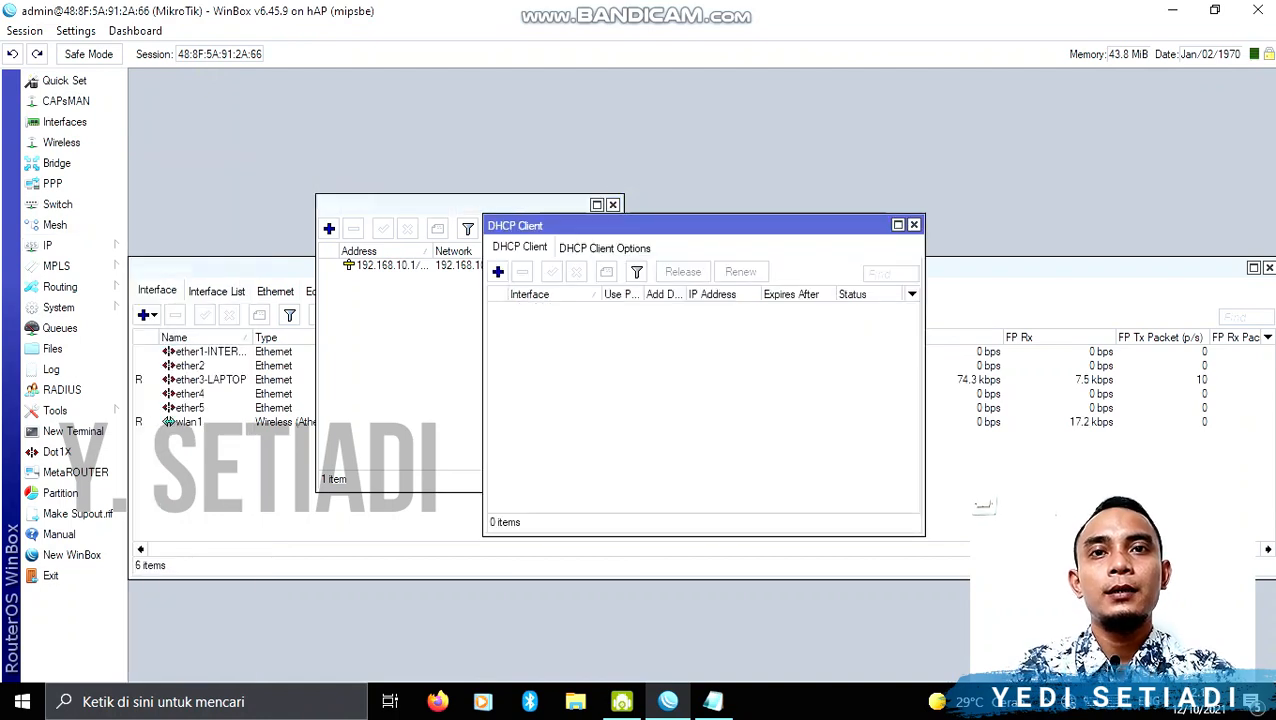
pyautogui.click(498, 272)
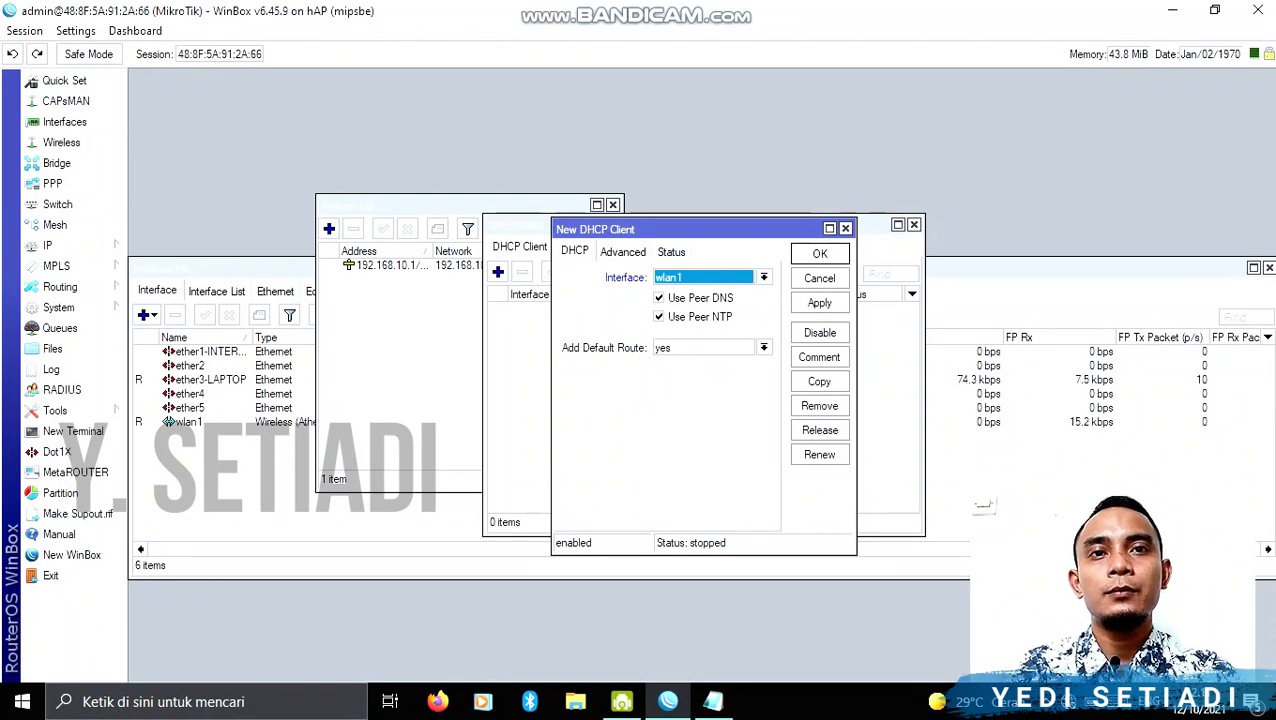
pyautogui.click(764, 277)
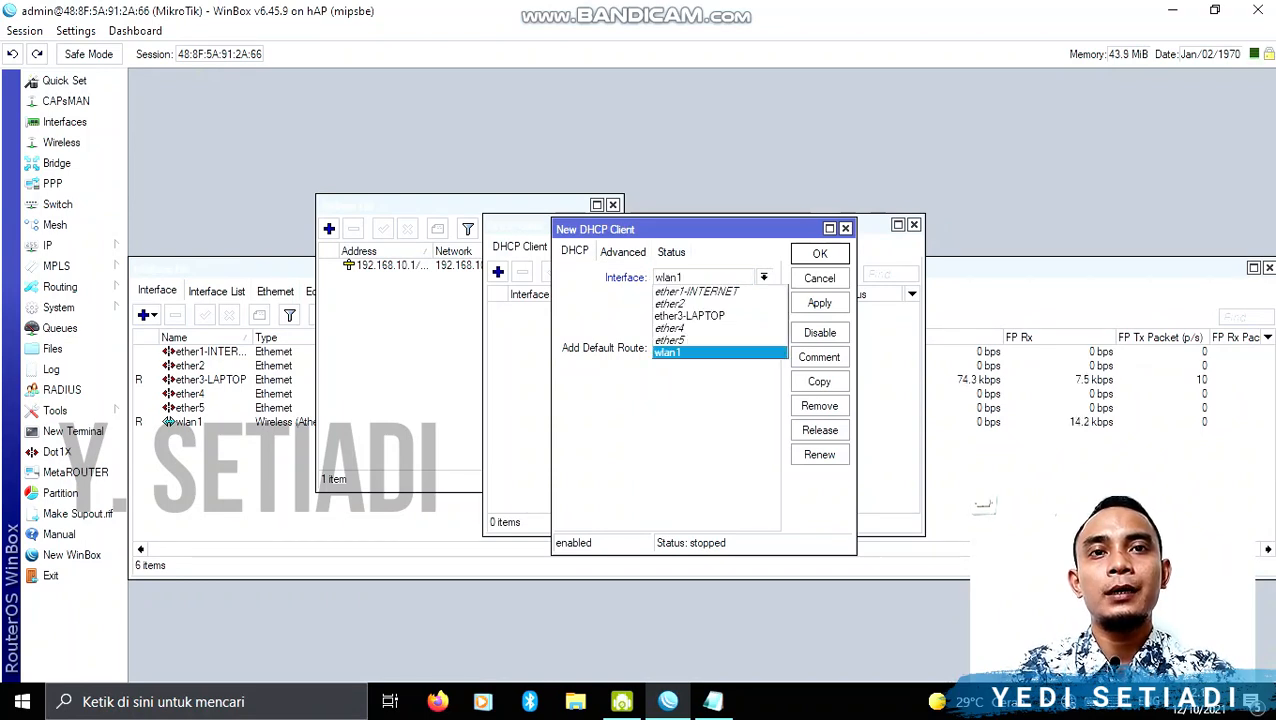
pyautogui.click(697, 291)
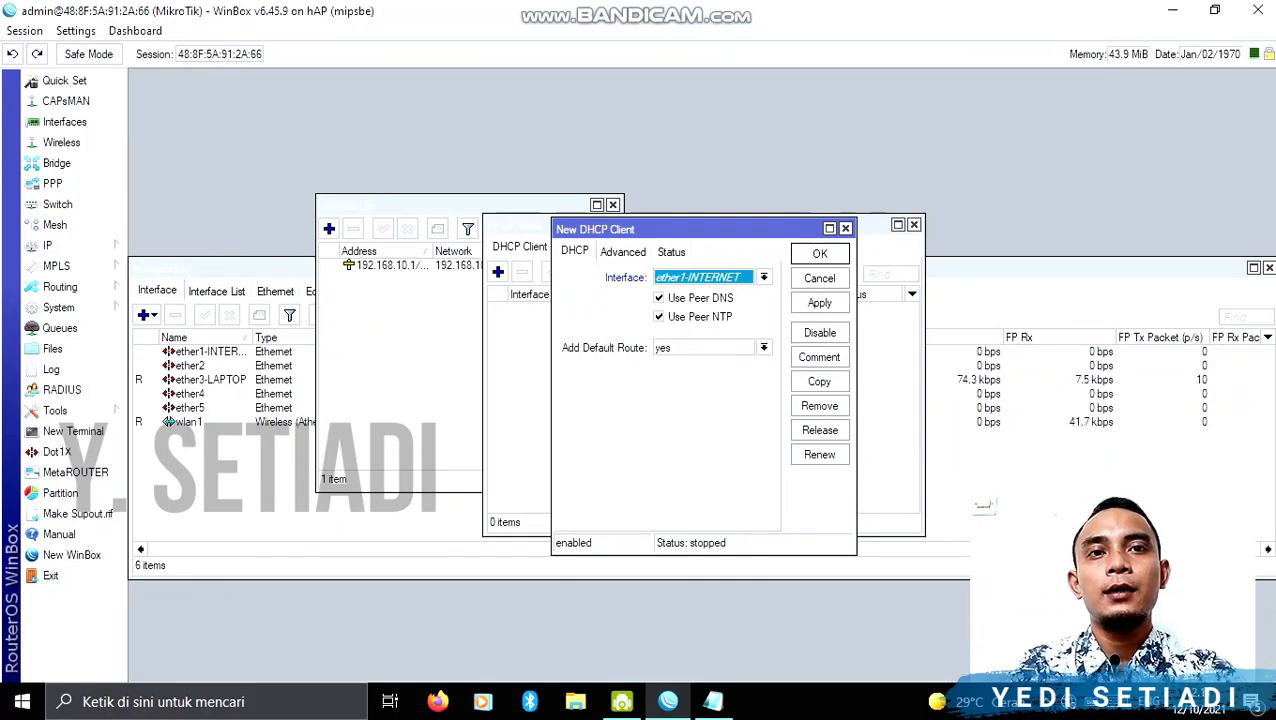
pyautogui.click(764, 277)
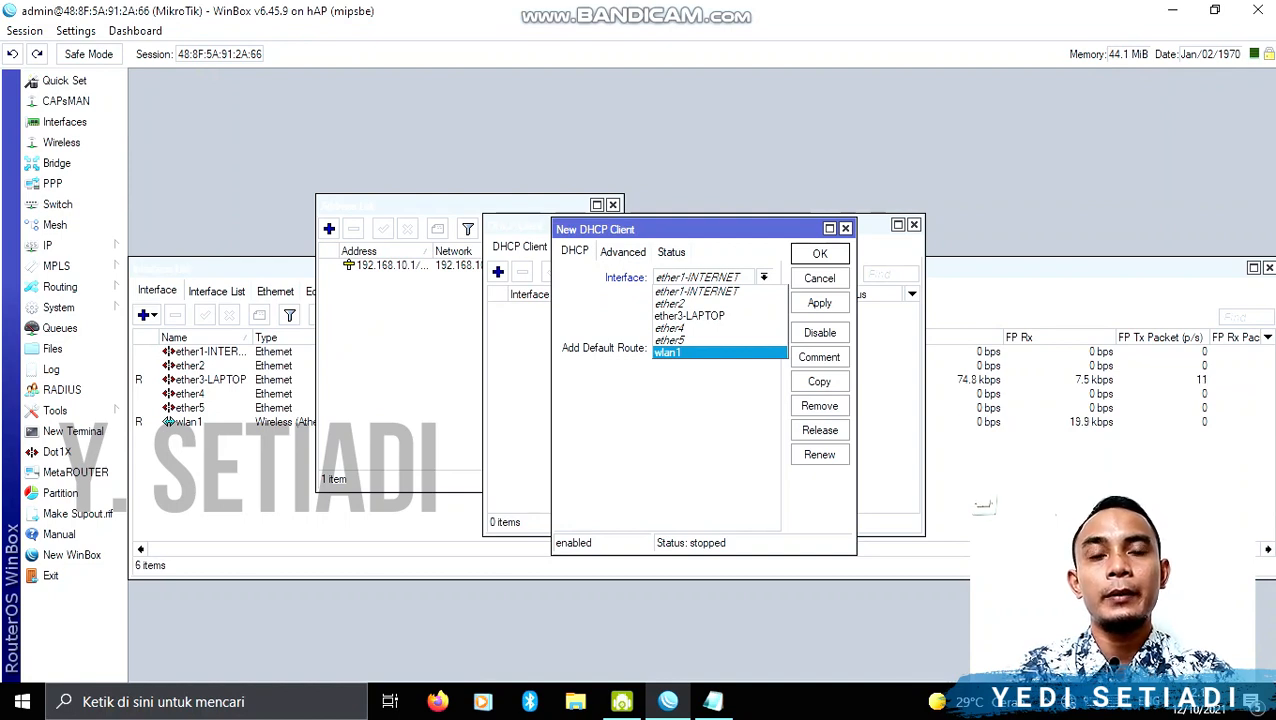
pyautogui.click(690, 353)
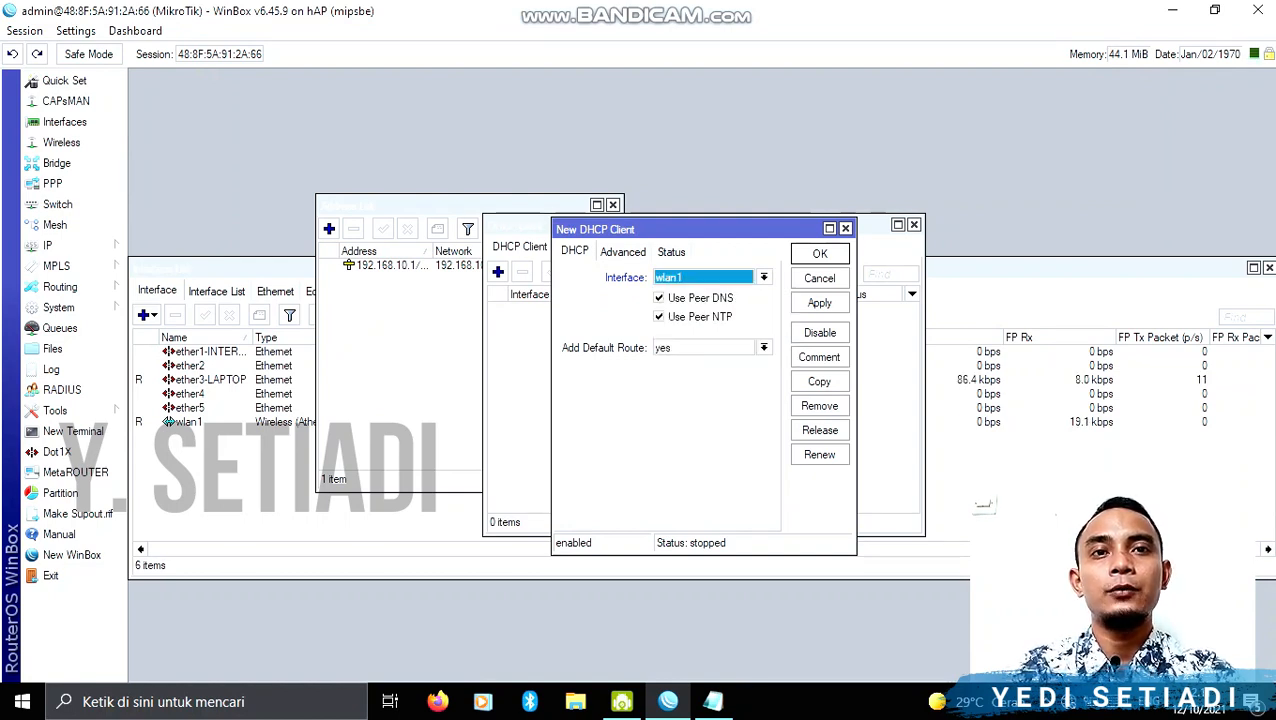
pyautogui.click(819, 302)
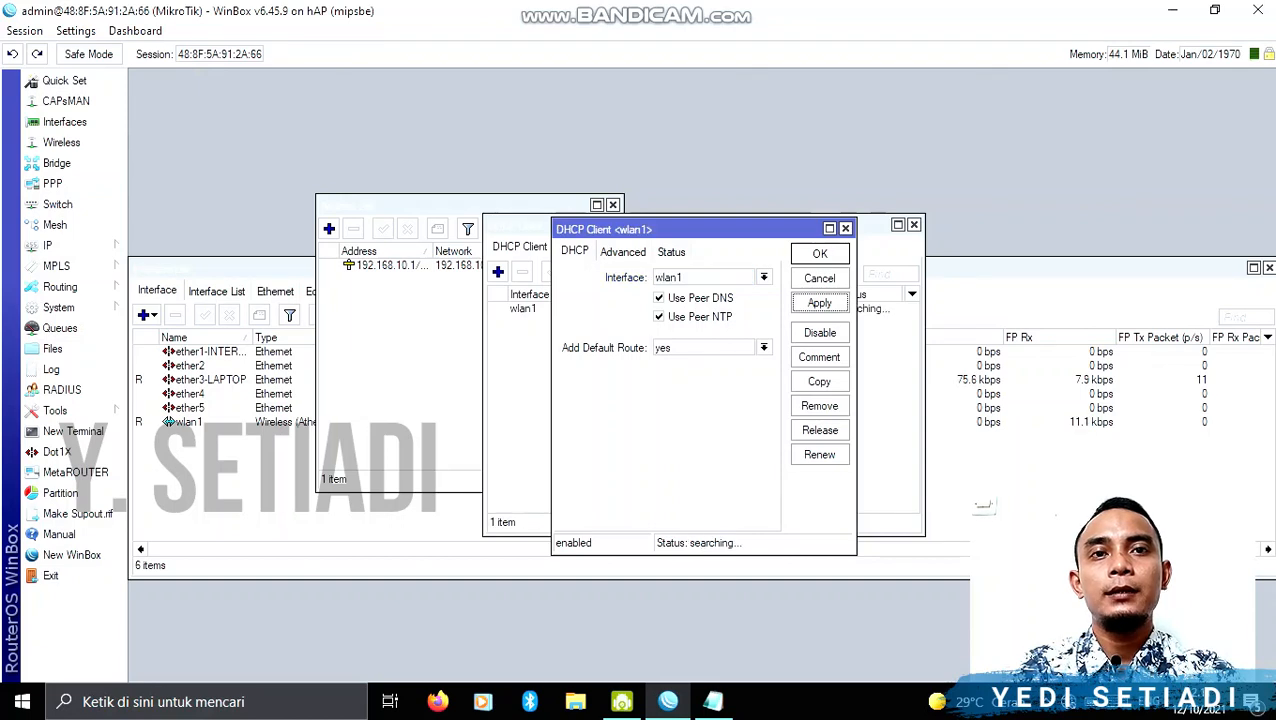
# Step: Review the advanced options and lease status of the wlan1 DHCP client, and close its settings
pyautogui.click(876, 309)
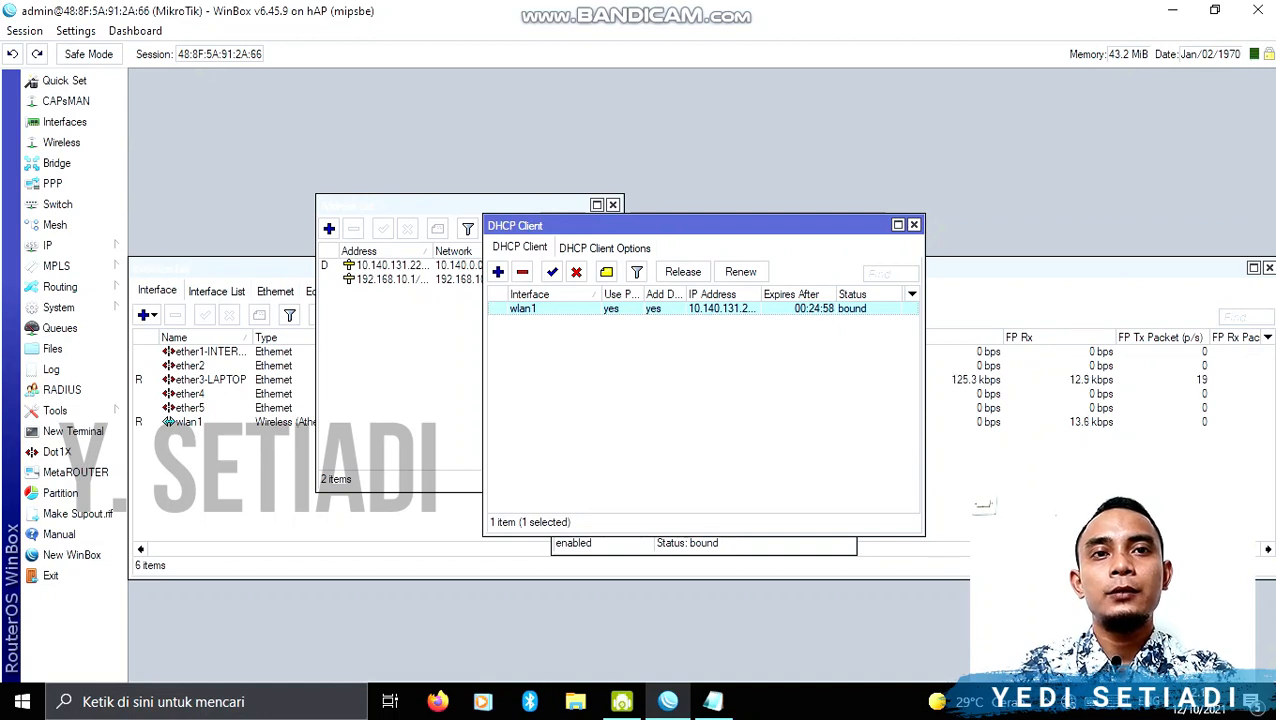
pyautogui.doubleClick(876, 309)
pyautogui.click(623, 252)
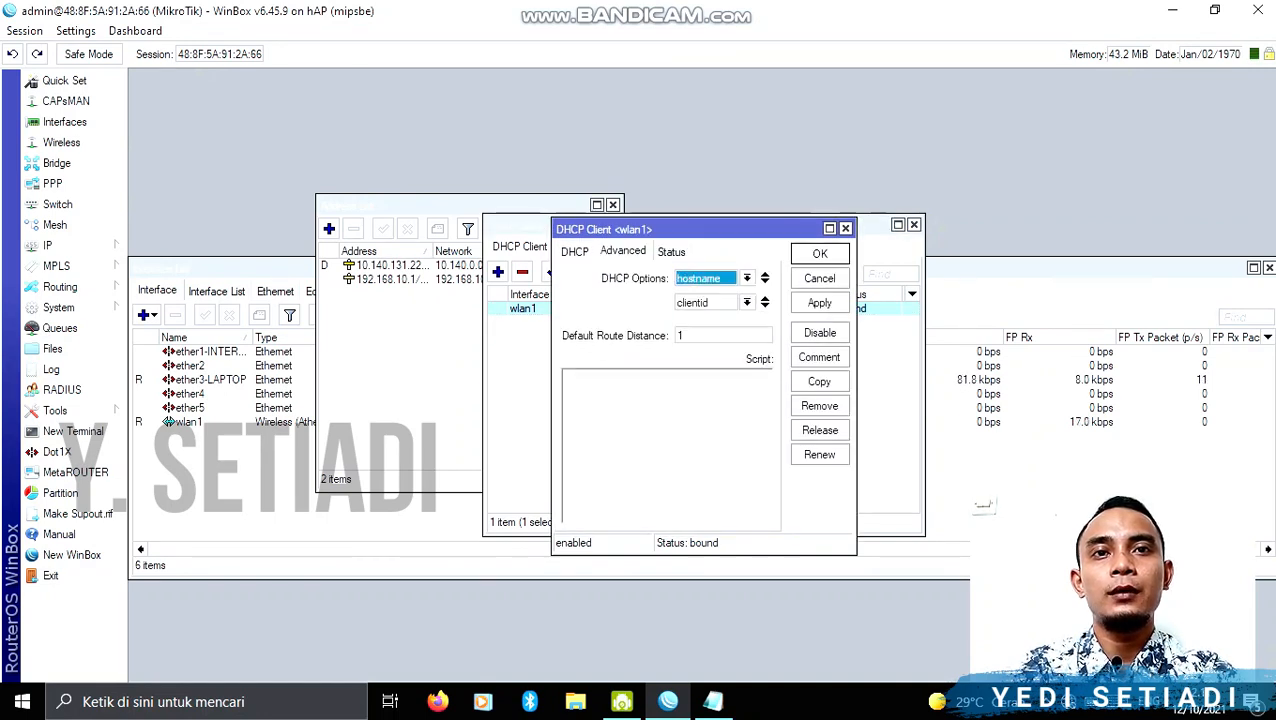
pyautogui.click(671, 252)
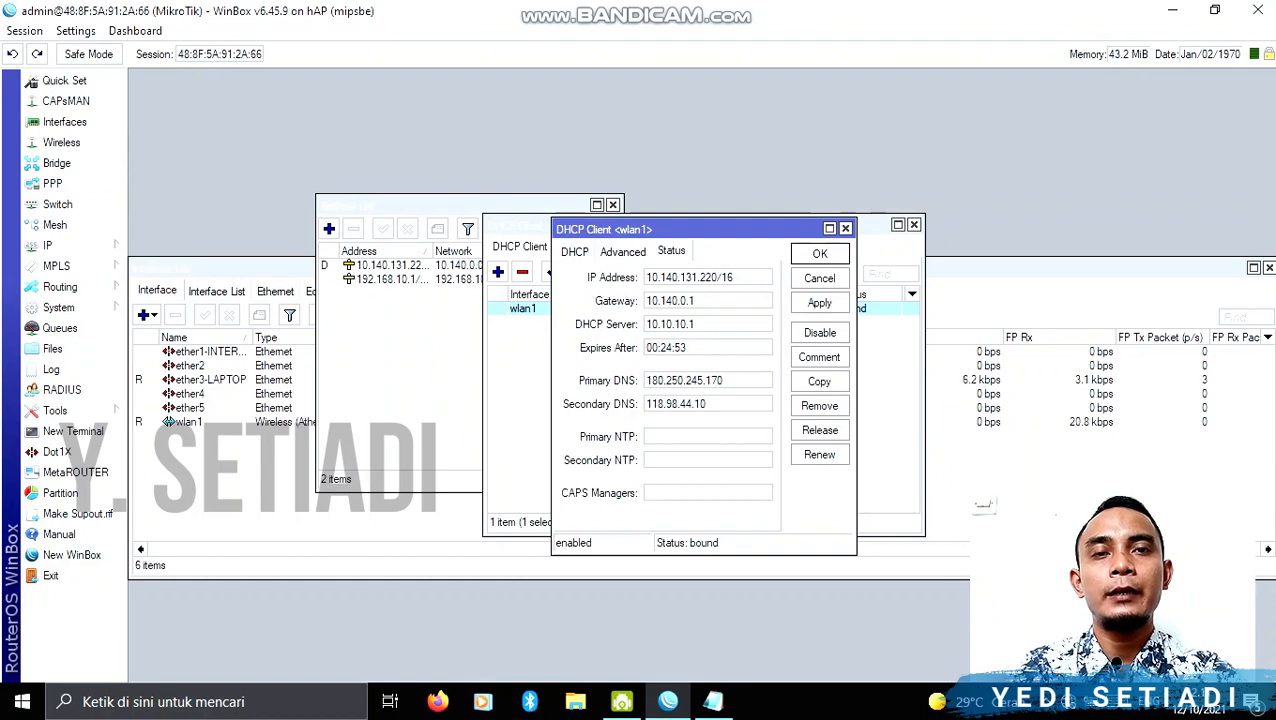
pyautogui.click(820, 254)
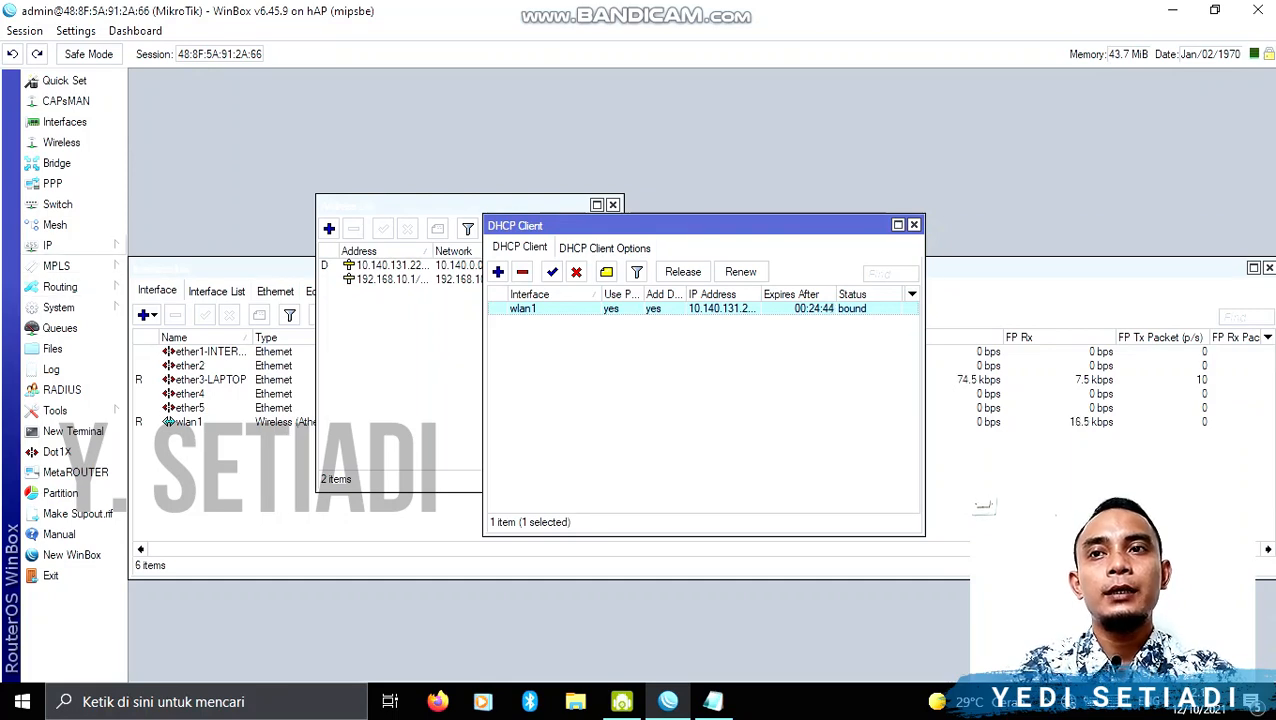
# Step: Open the DHCP server settings, check ether3-LAPTOP in the interface list and start DHCP Setup on that interface
pyautogui.click(47, 245)
pyautogui.click(169, 300)
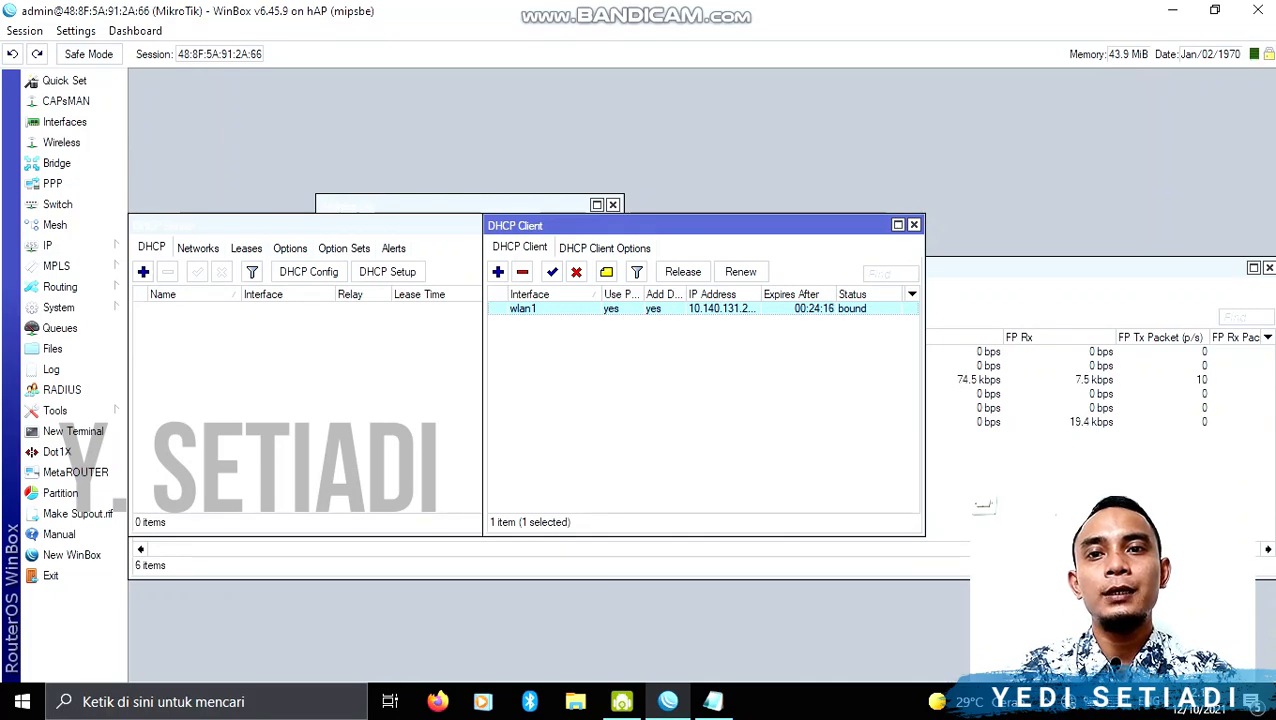
pyautogui.click(1060, 268)
pyautogui.click(210, 380)
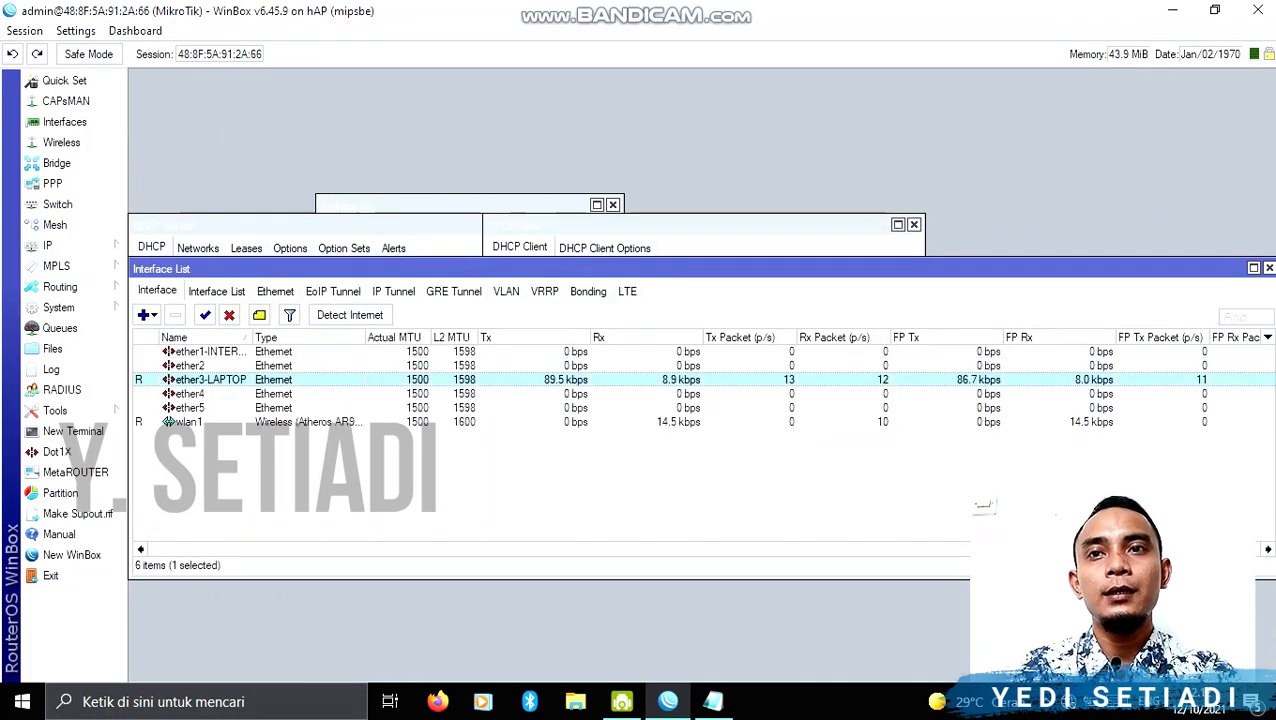
pyautogui.click(300, 226)
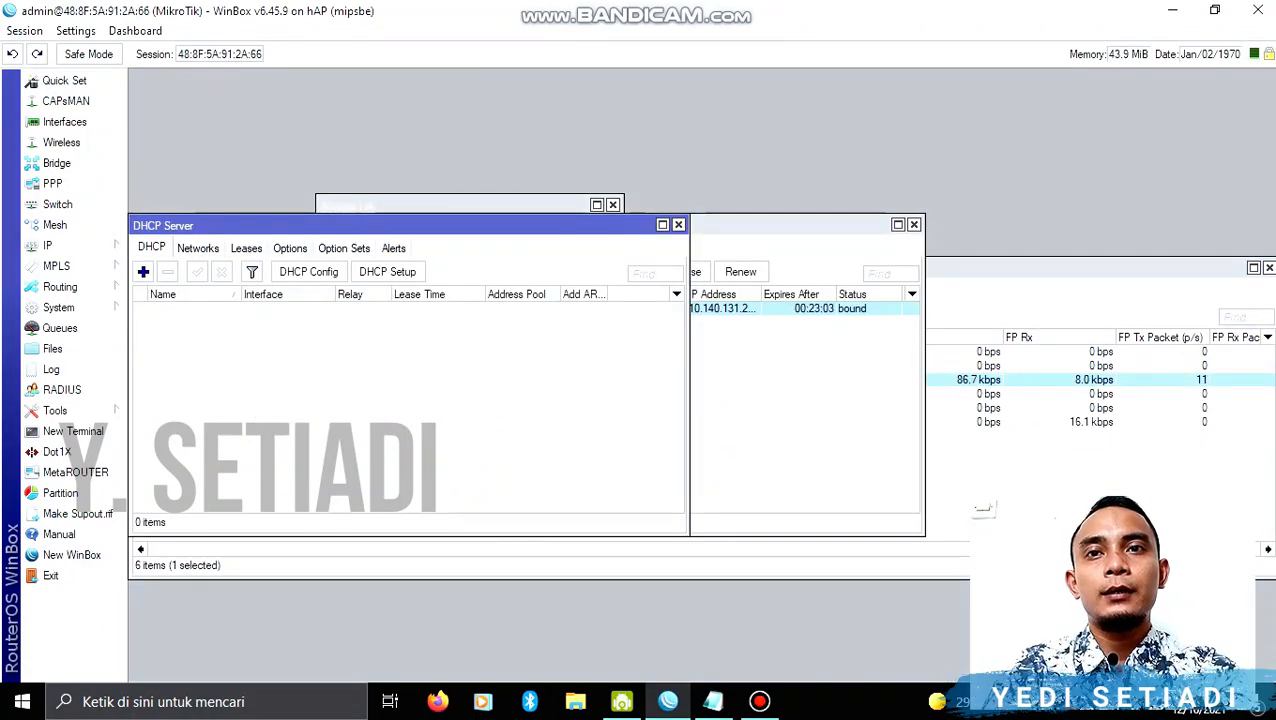
pyautogui.click(387, 271)
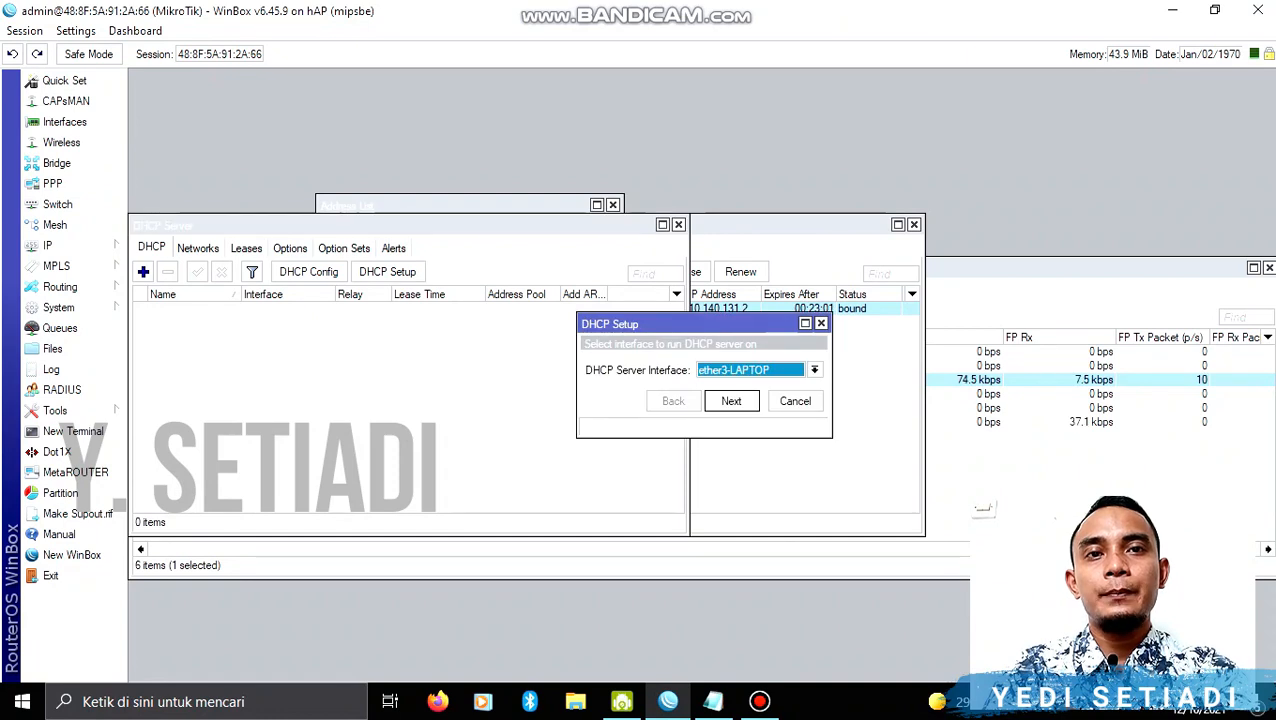
pyautogui.click(815, 370)
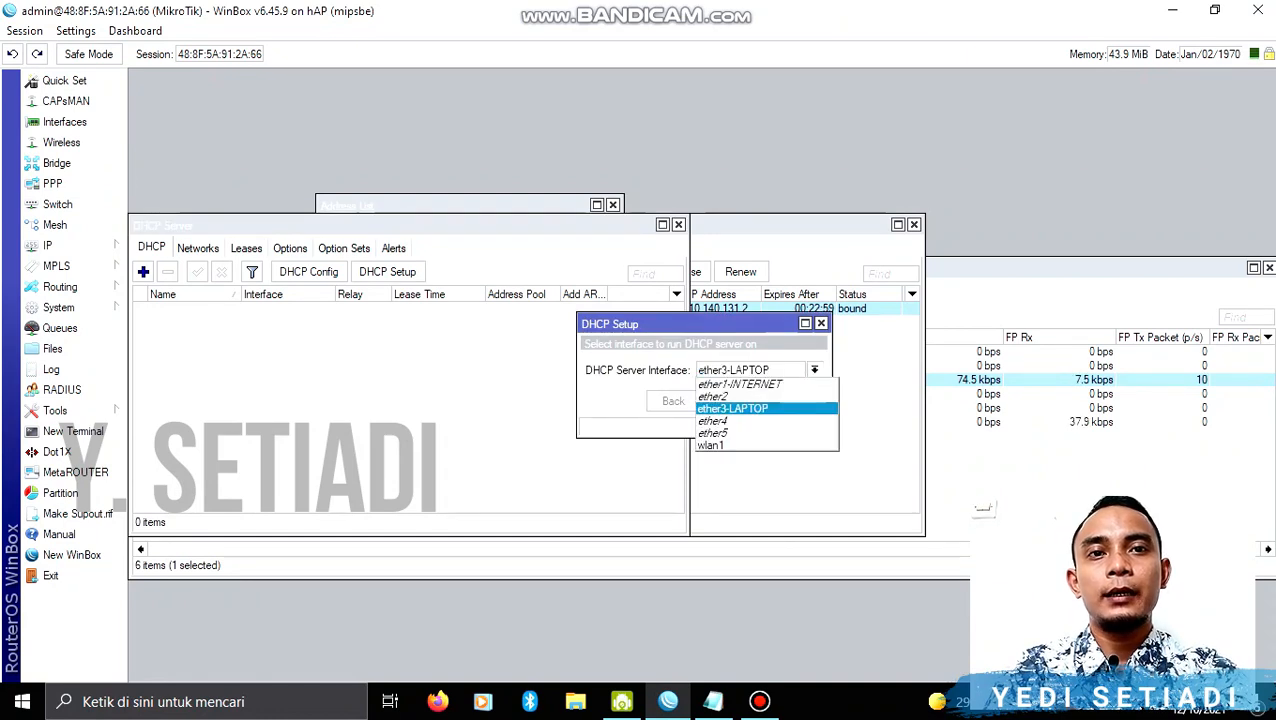
pyautogui.click(733, 408)
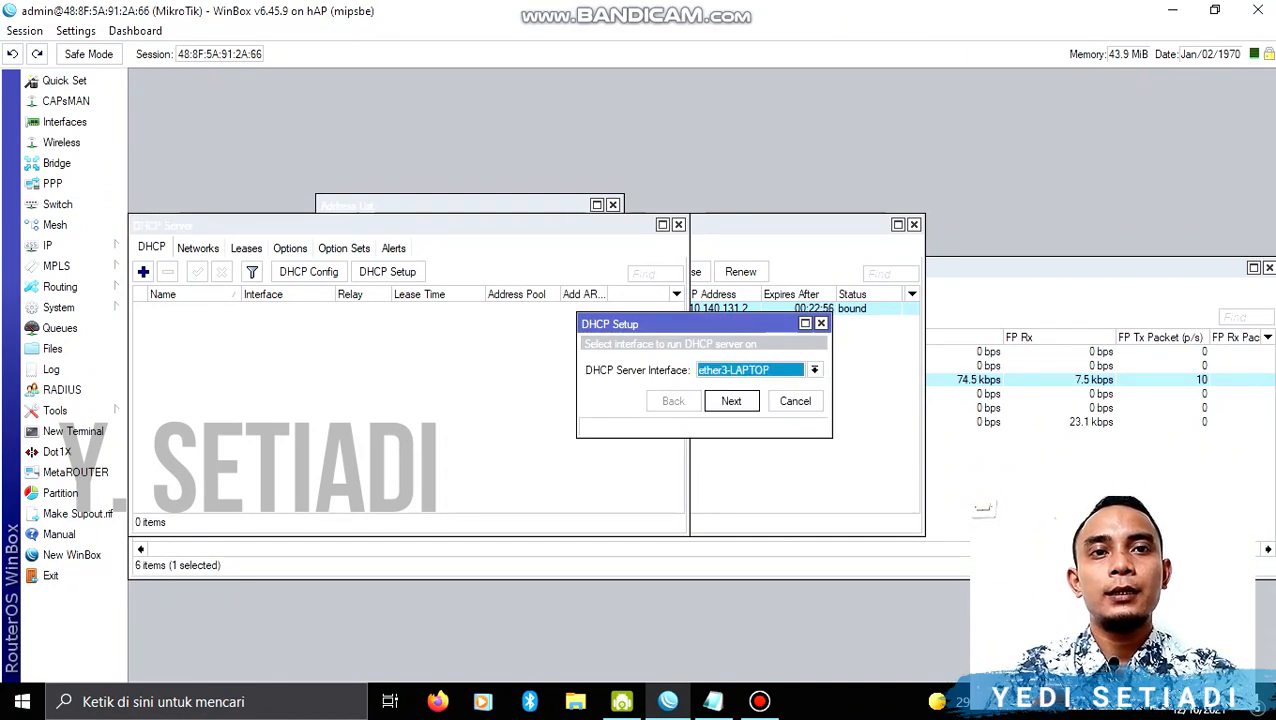
pyautogui.click(731, 401)
# Step: Accept the proposed DHCP network, gateway 192.168.10.1, address pool 192.168.10.2-192.168.10.254, DNS servers 180.250.245.170 and 118.98.44.10, and lease time 00:10:00
pyautogui.press('Return')
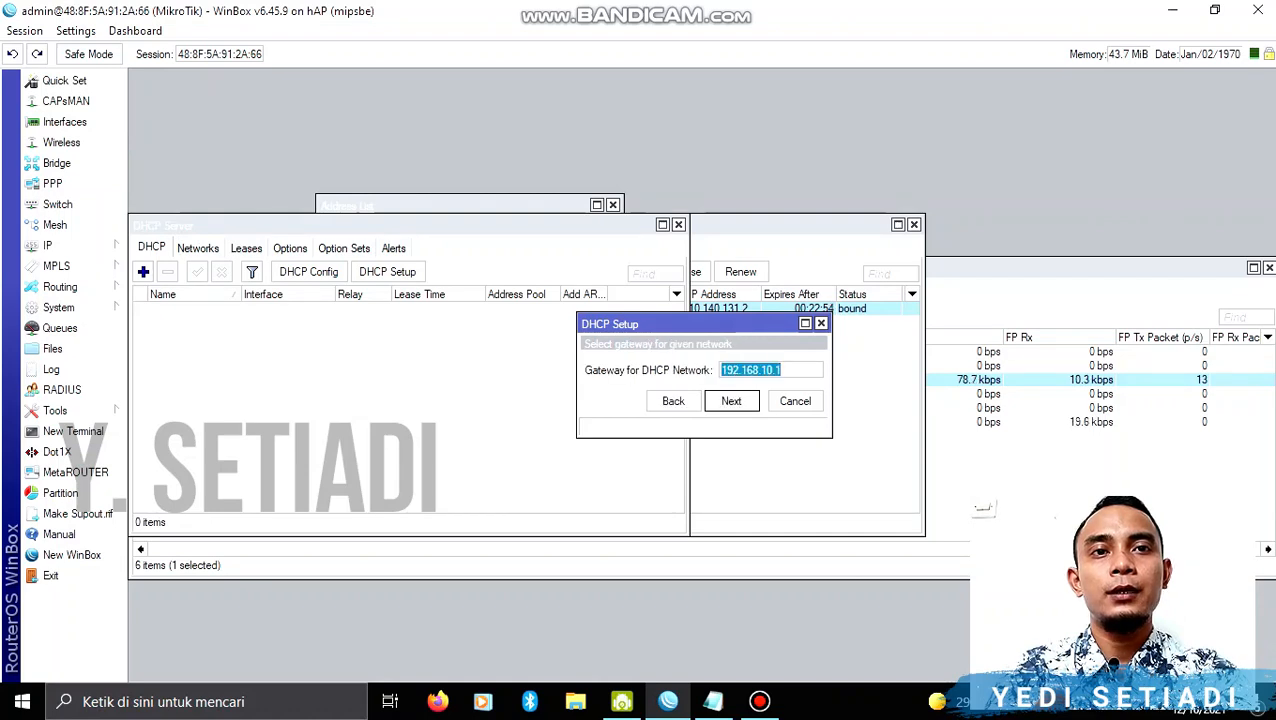
pyautogui.press('Return')
pyautogui.click(731, 371)
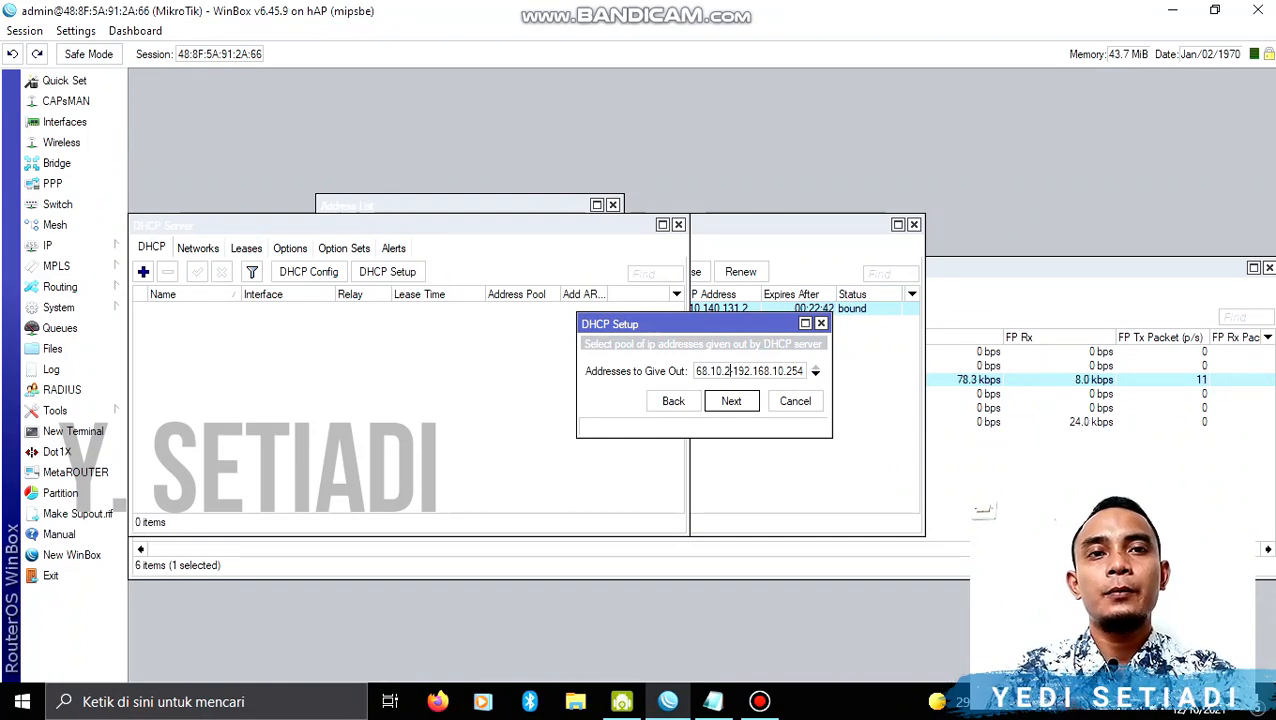
pyautogui.press('Return')
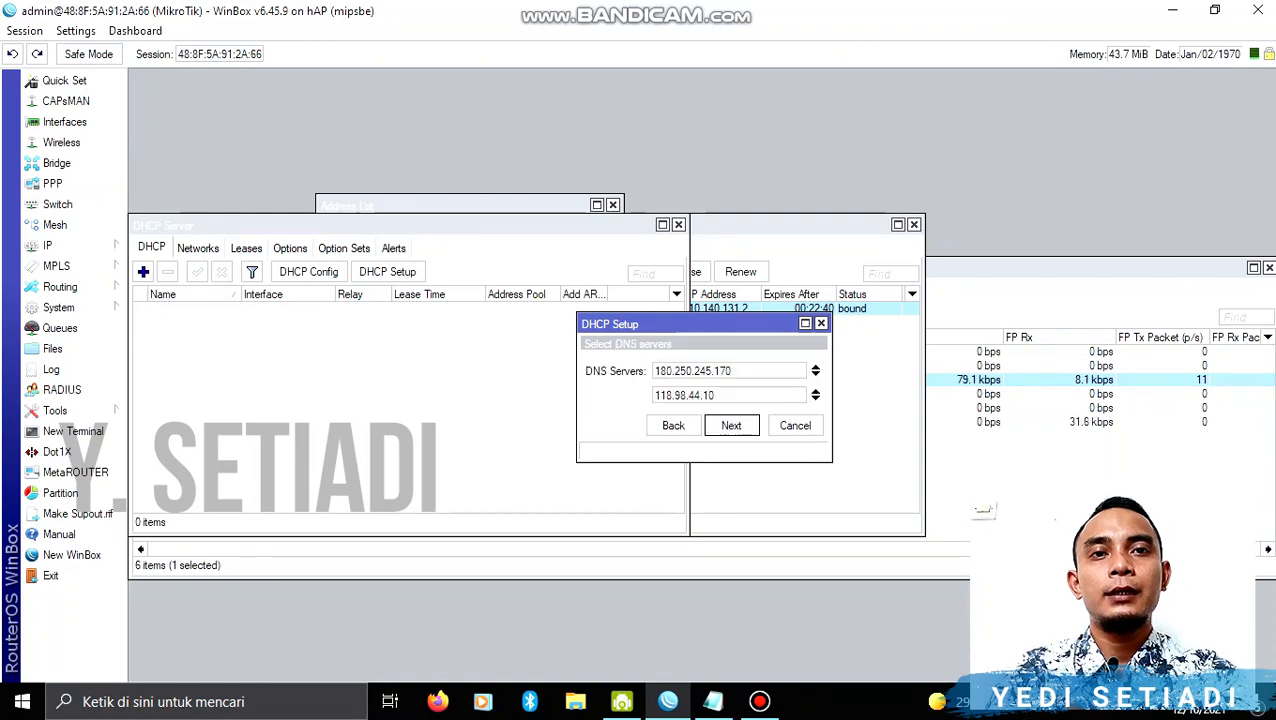
pyautogui.press('Return')
pyautogui.press('Return')
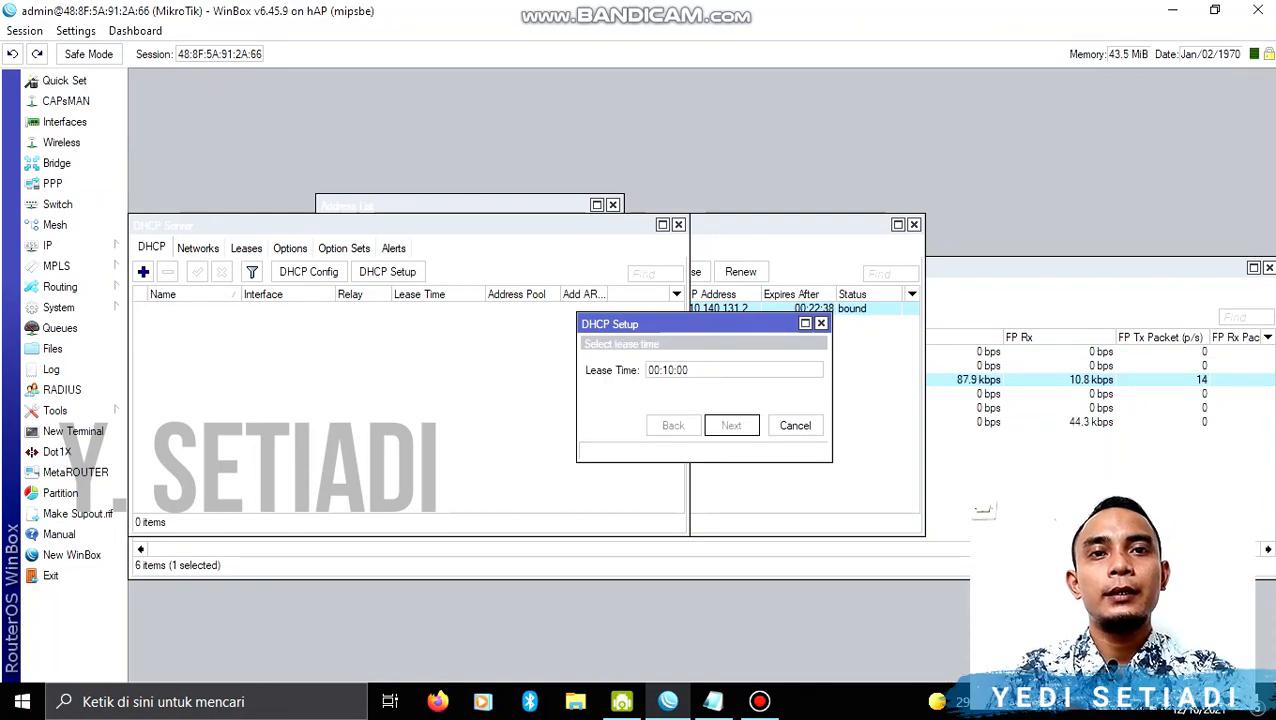
# Step: Complete the DHCP server setup with the shown lease time, and allow remote requests in the DNS settings
pyautogui.press('Return')
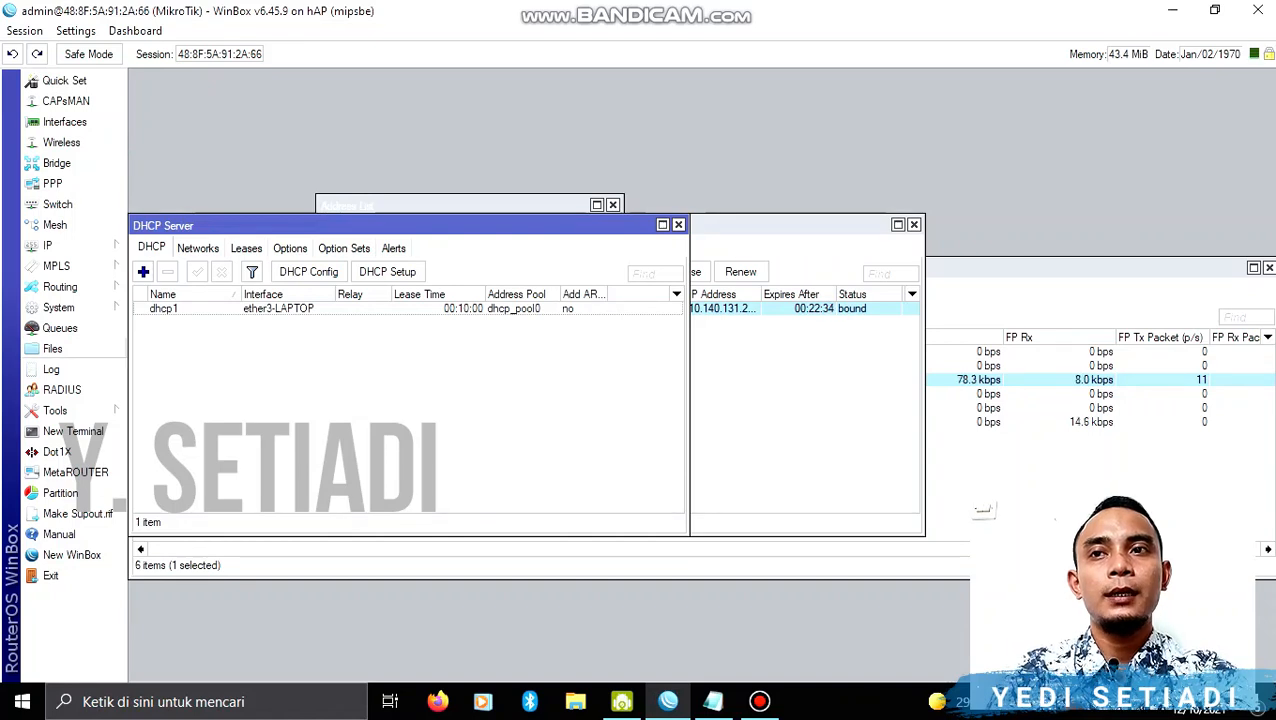
pyautogui.click(47, 245)
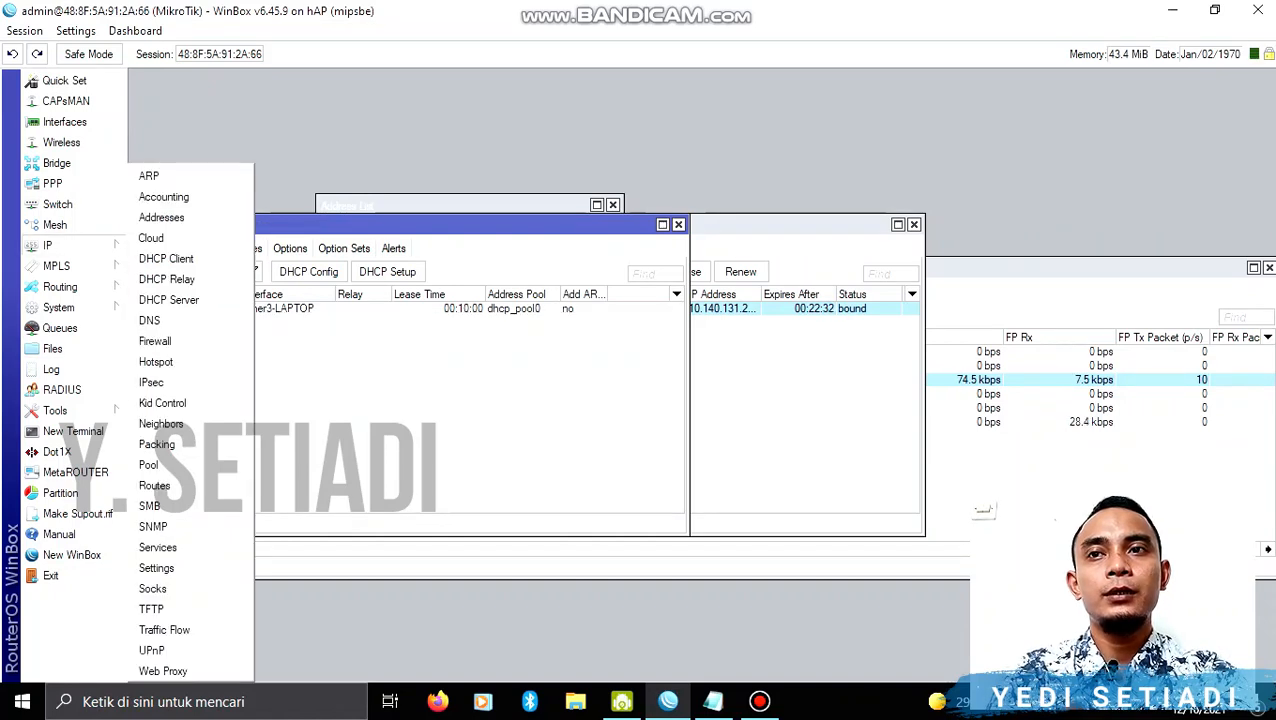
pyautogui.click(149, 320)
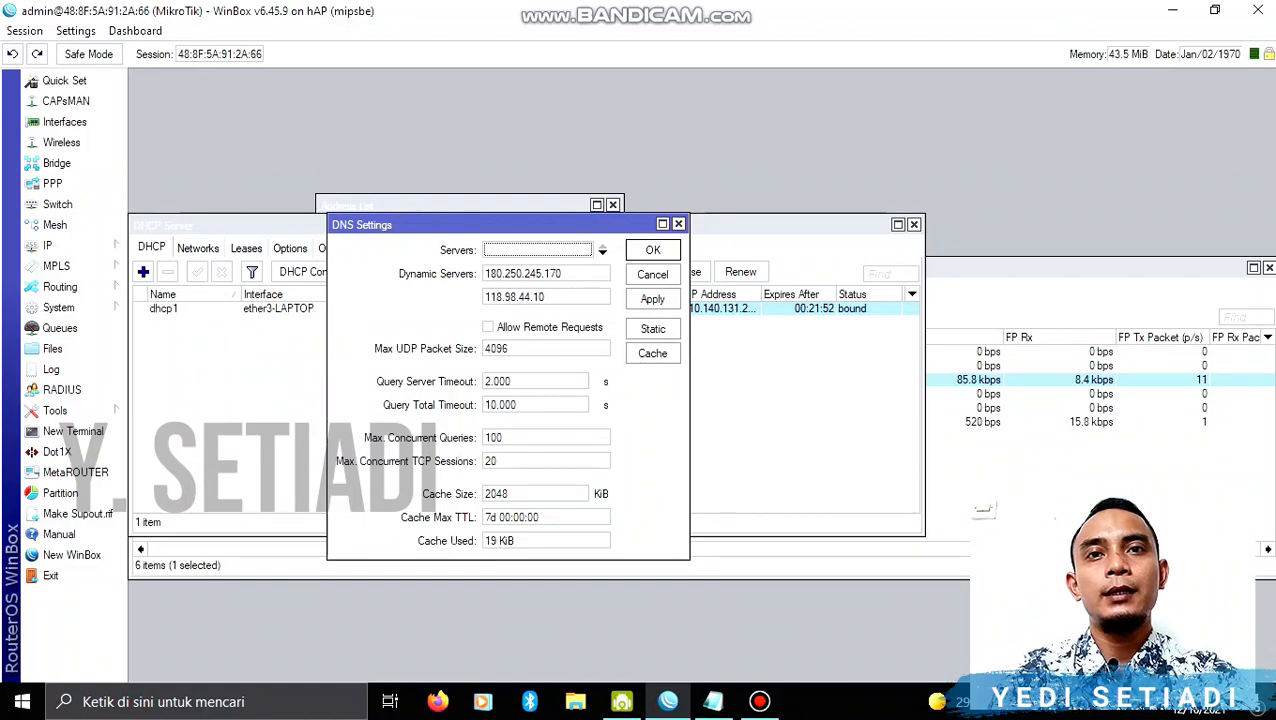
pyautogui.click(488, 327)
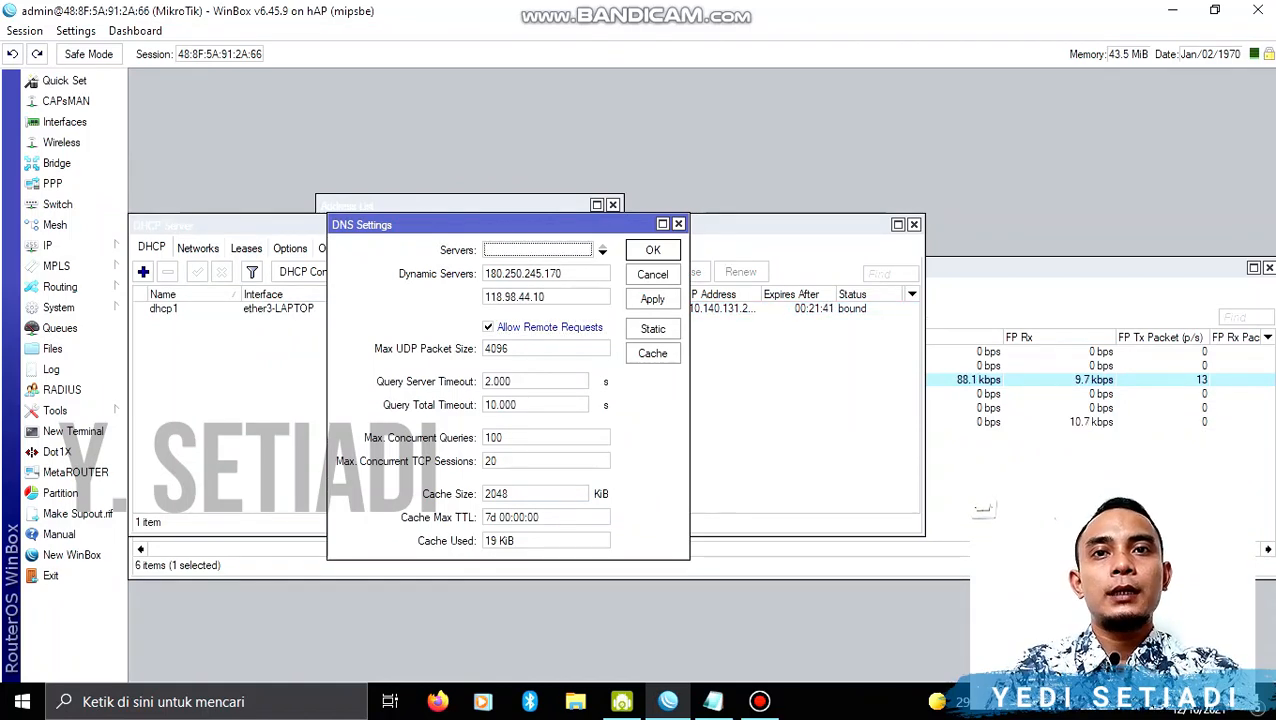
# Step: Add 8.8.8.8 and 8.8.4.4 as DNS servers, and save the DNS settings
pyautogui.click(602, 252)
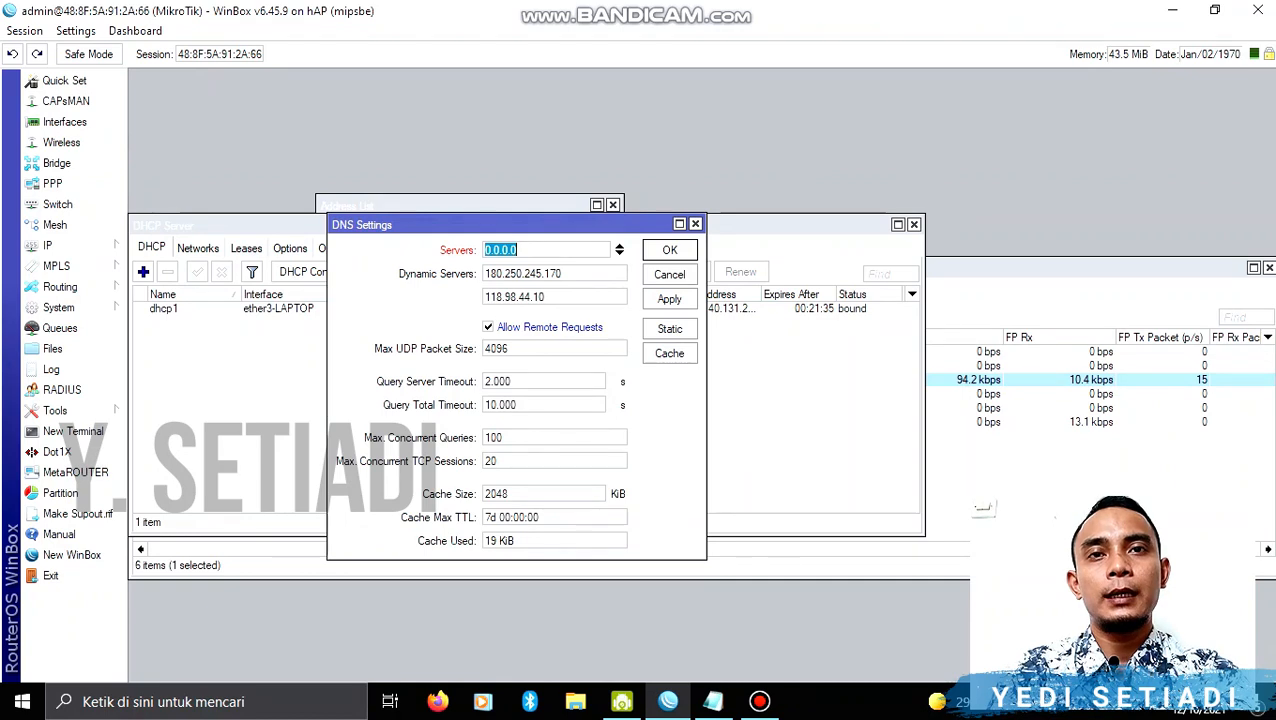
pyautogui.press('BackSpace')
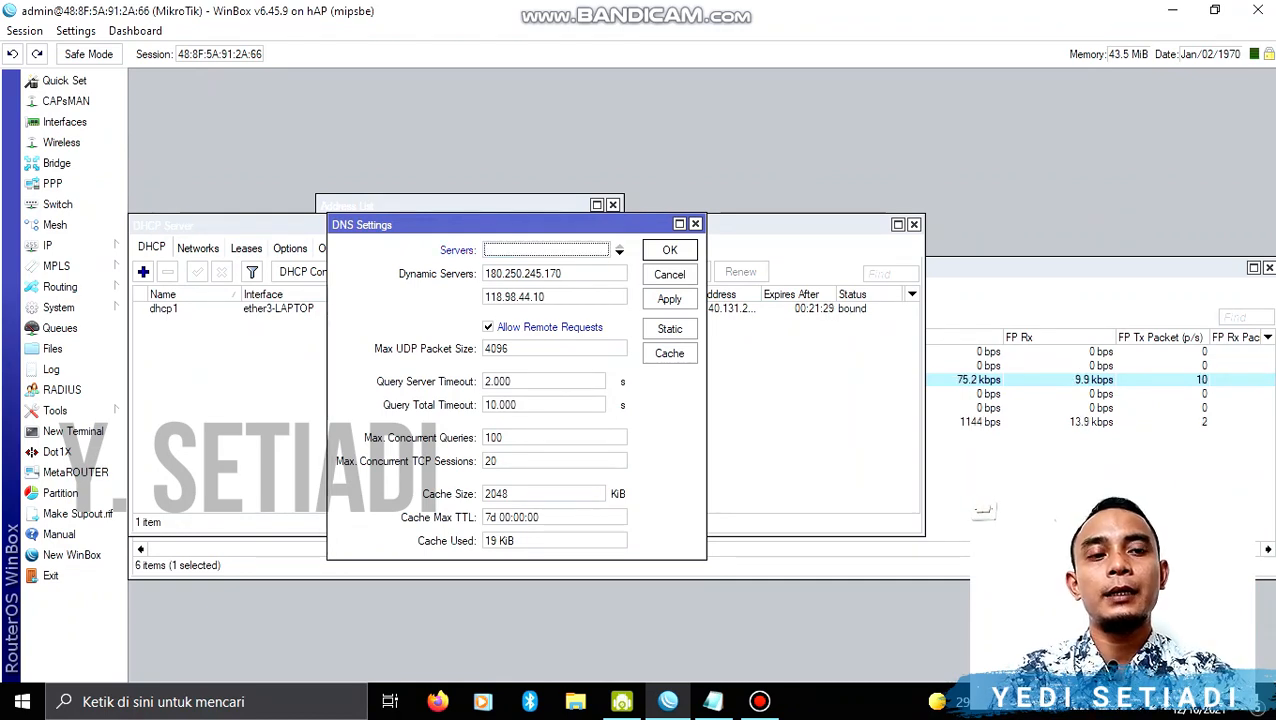
pyautogui.write('8')
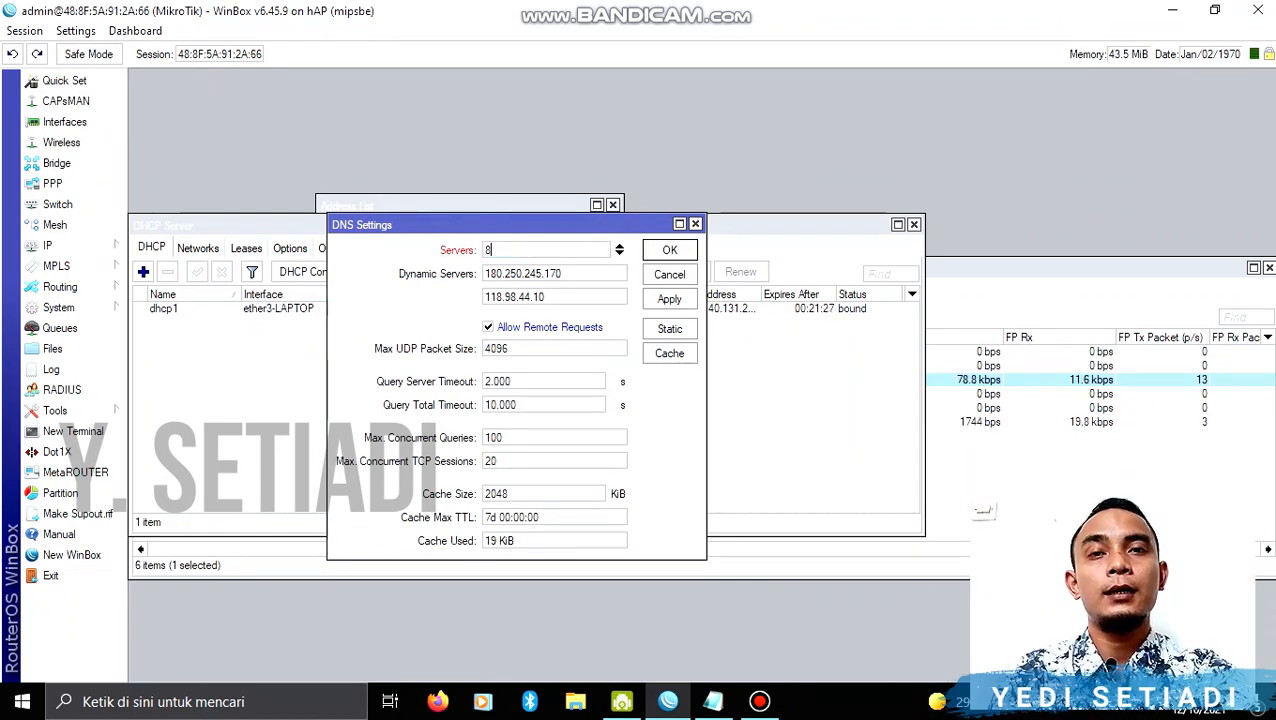
pyautogui.write('.8.8.8')
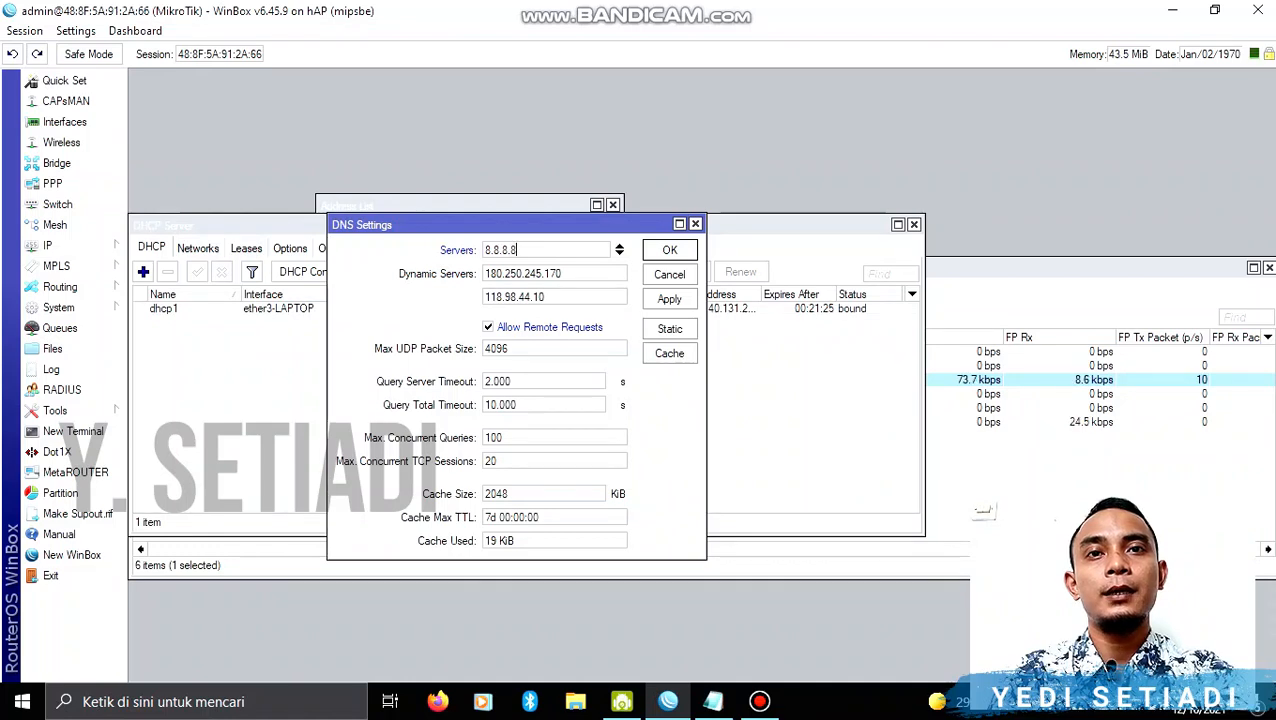
pyautogui.click(619, 249)
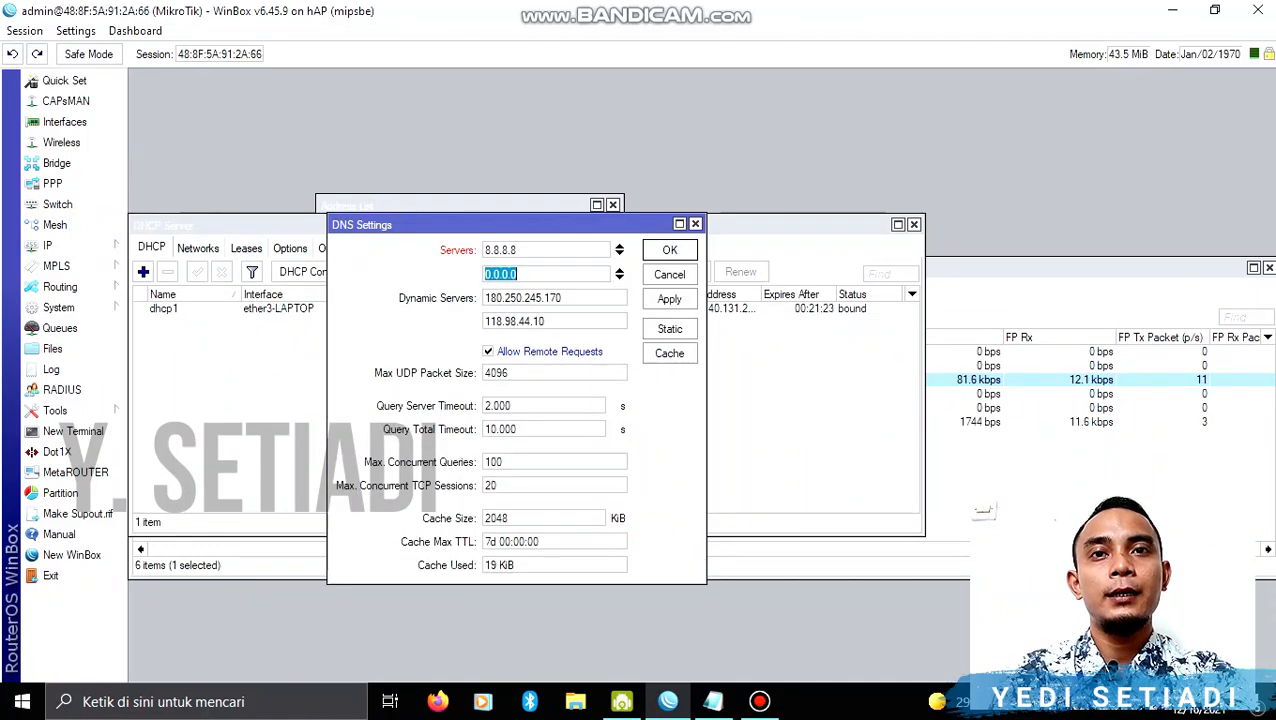
pyautogui.write('8')
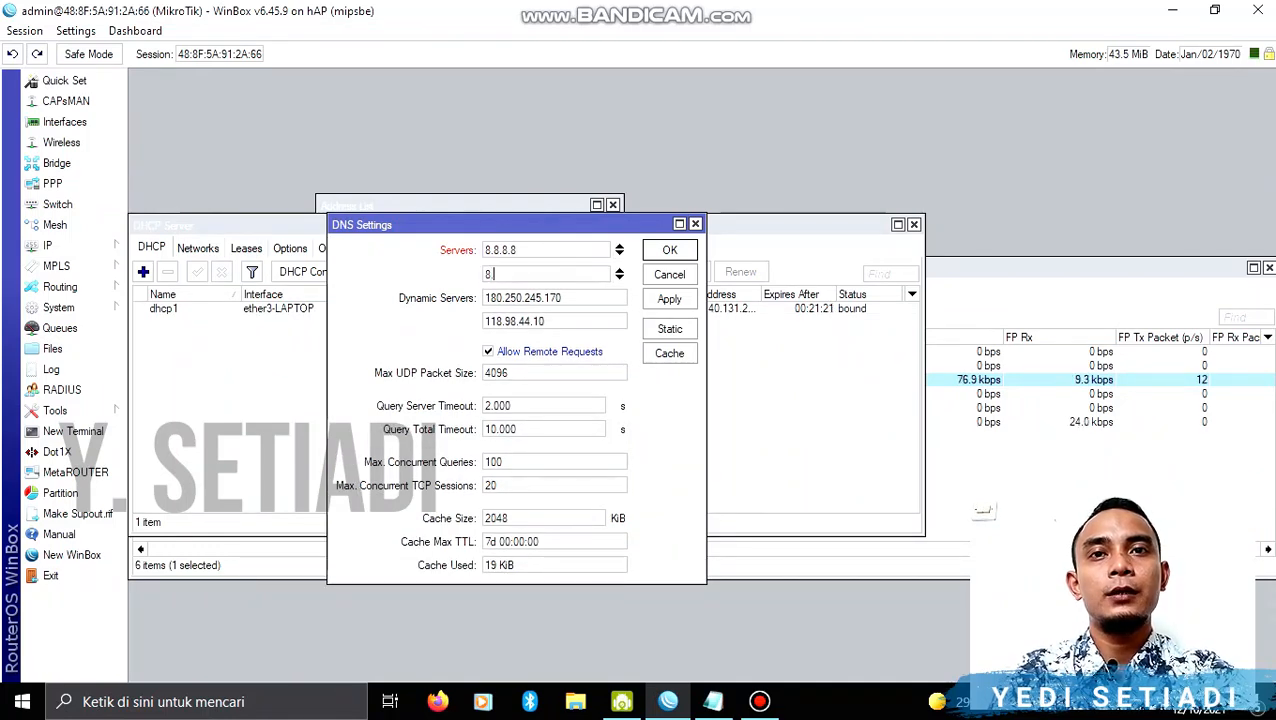
pyautogui.write('.8.4.4')
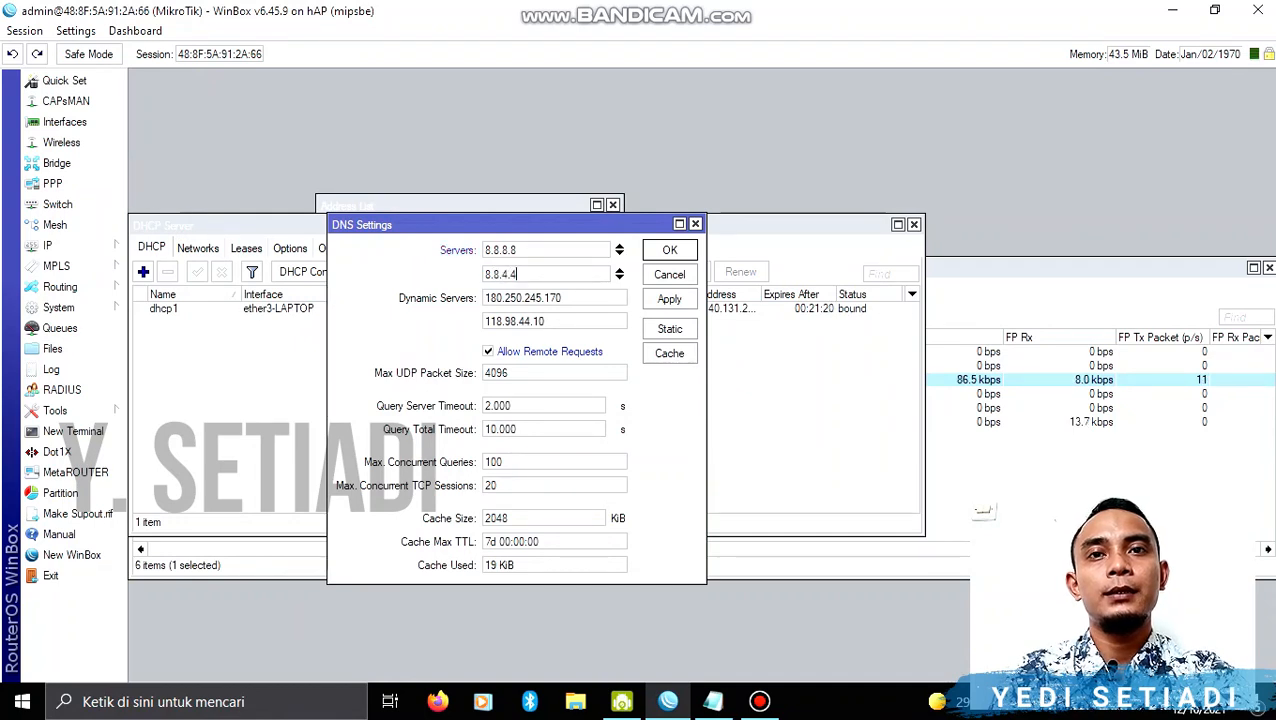
pyautogui.click(669, 298)
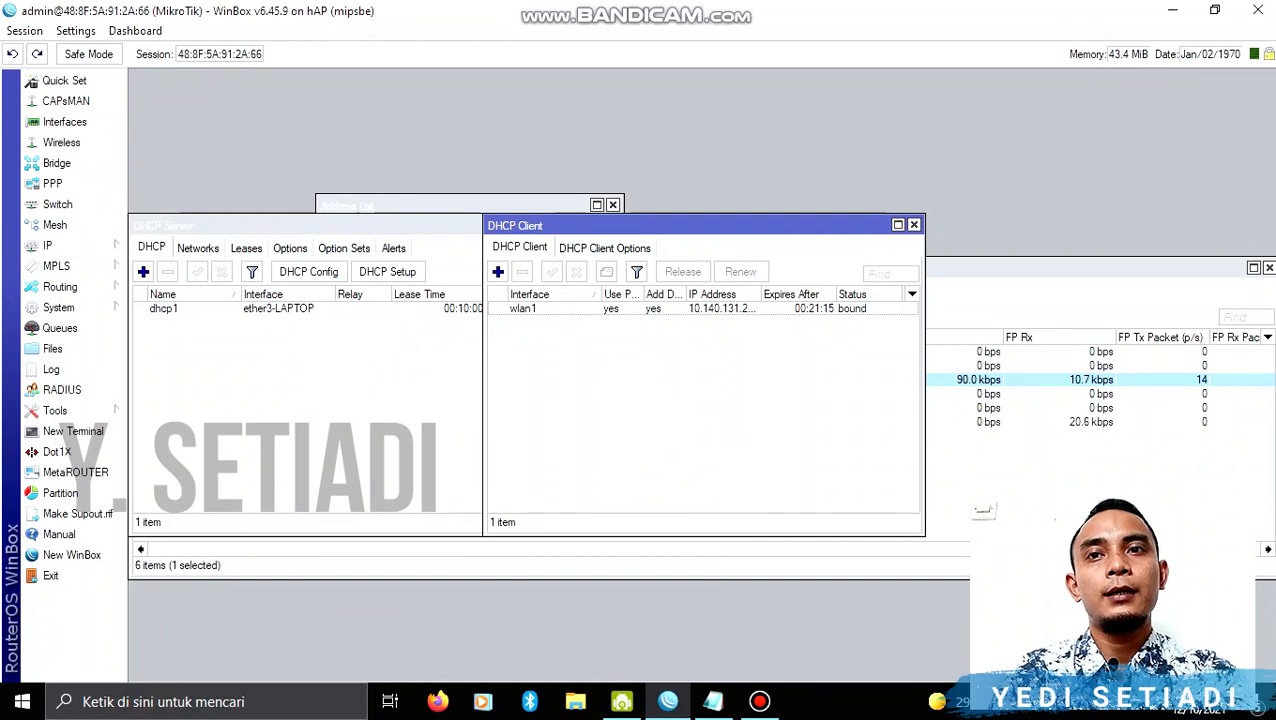
# Step: Add a firewall NAT rule on the srcnat chain with wlan1 as the out interface, and apply it
pyautogui.click(60, 245)
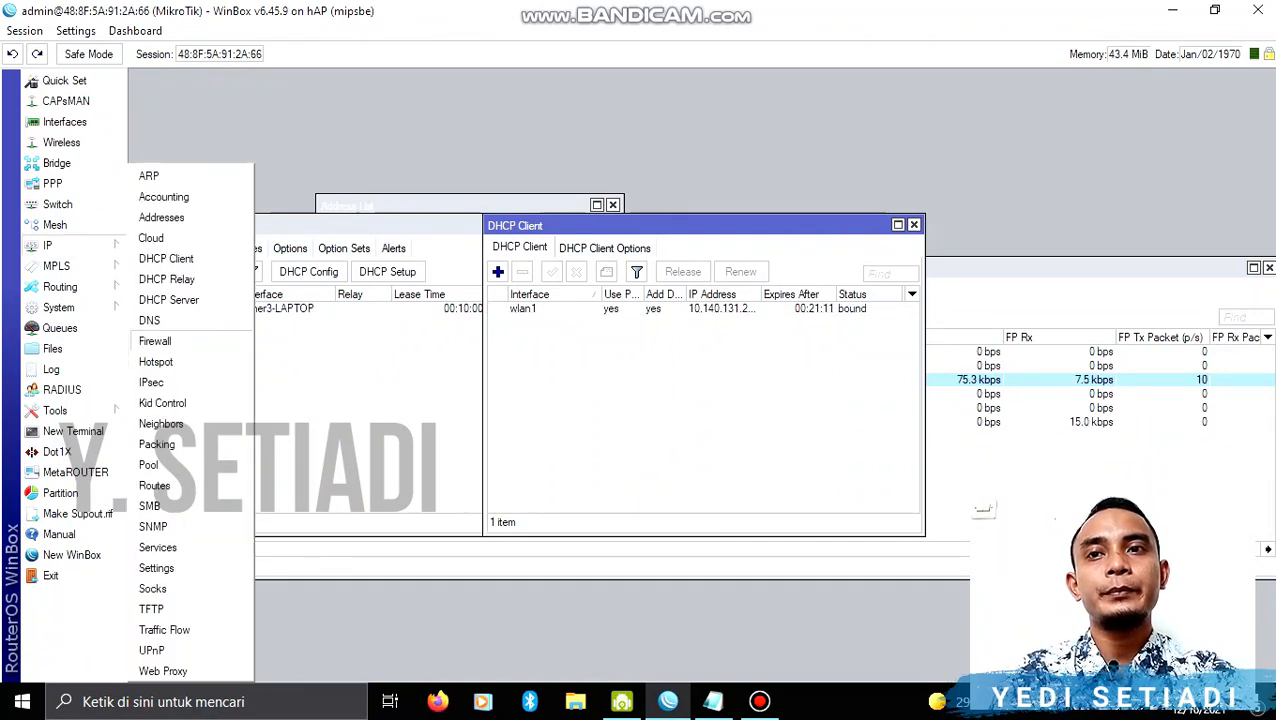
pyautogui.click(155, 341)
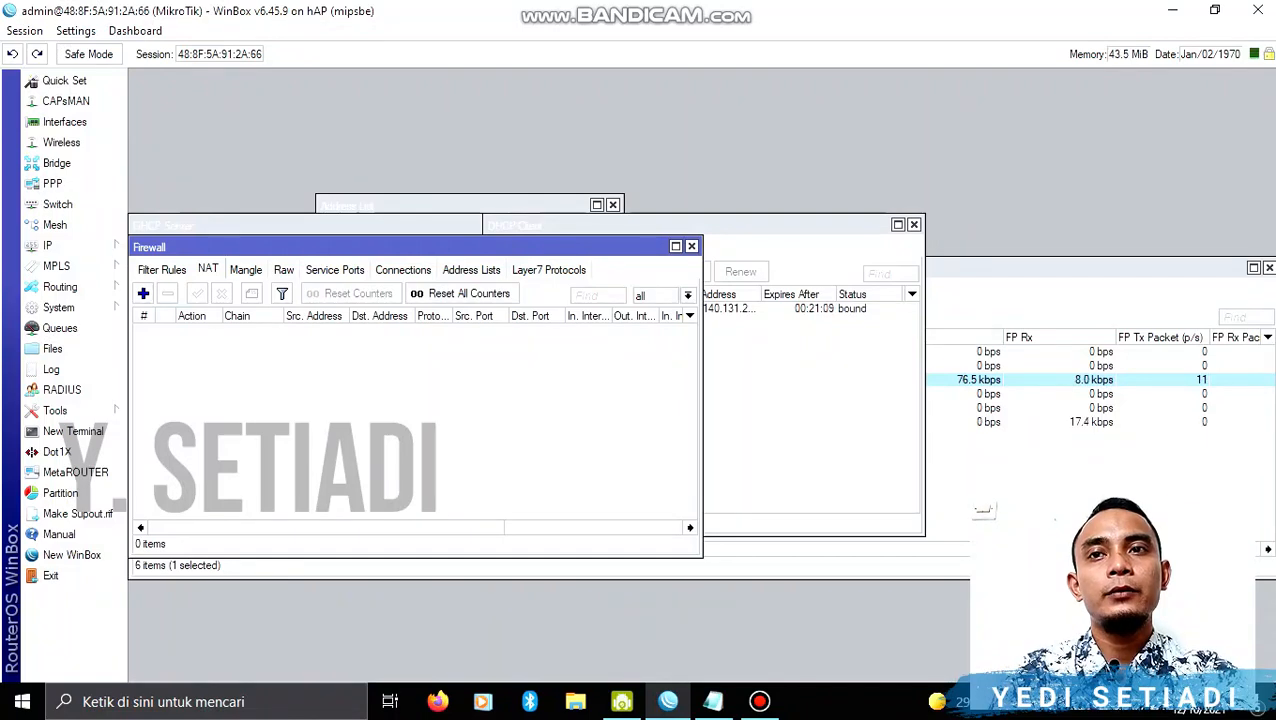
pyautogui.click(143, 293)
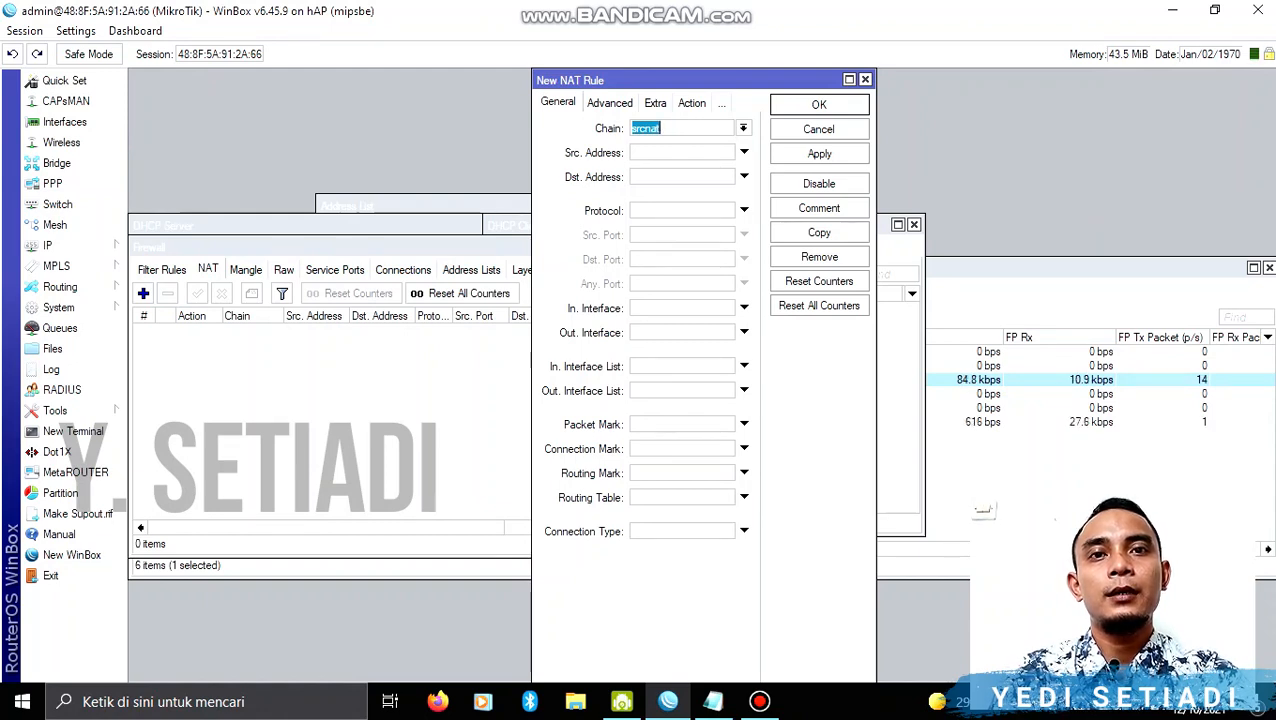
pyautogui.click(744, 332)
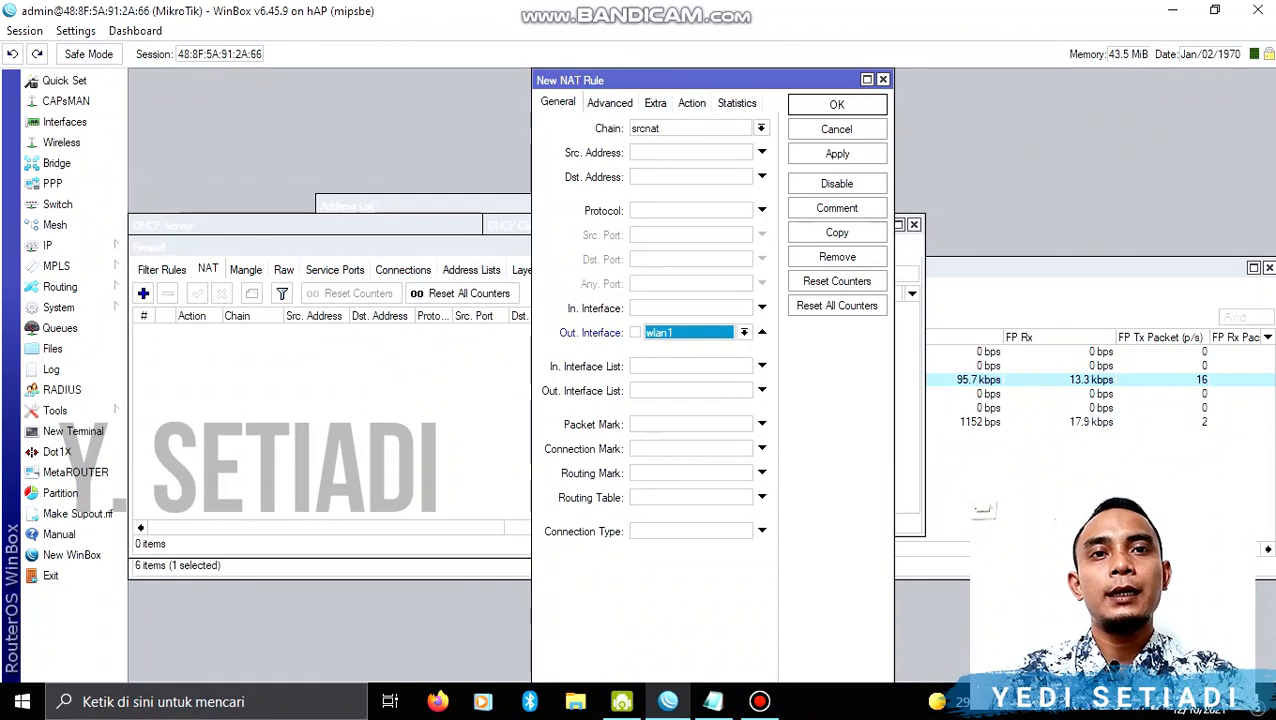
pyautogui.click(744, 332)
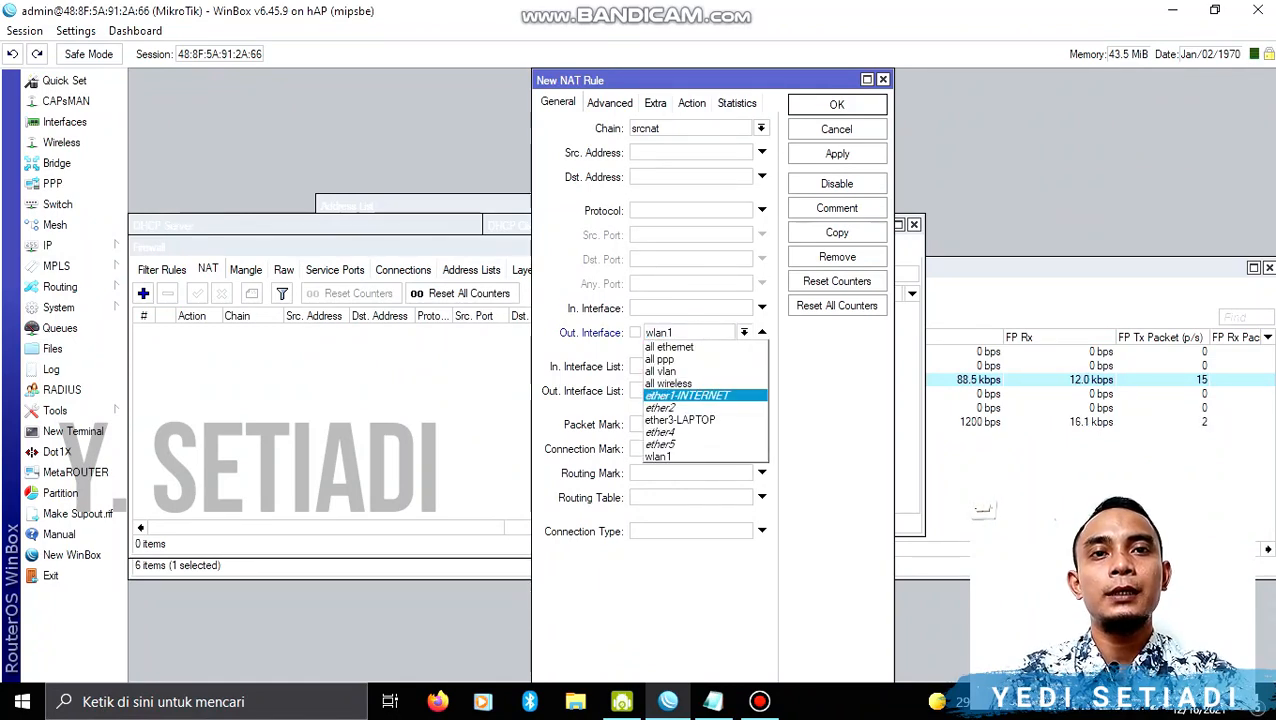
pyautogui.click(687, 396)
pyautogui.click(744, 332)
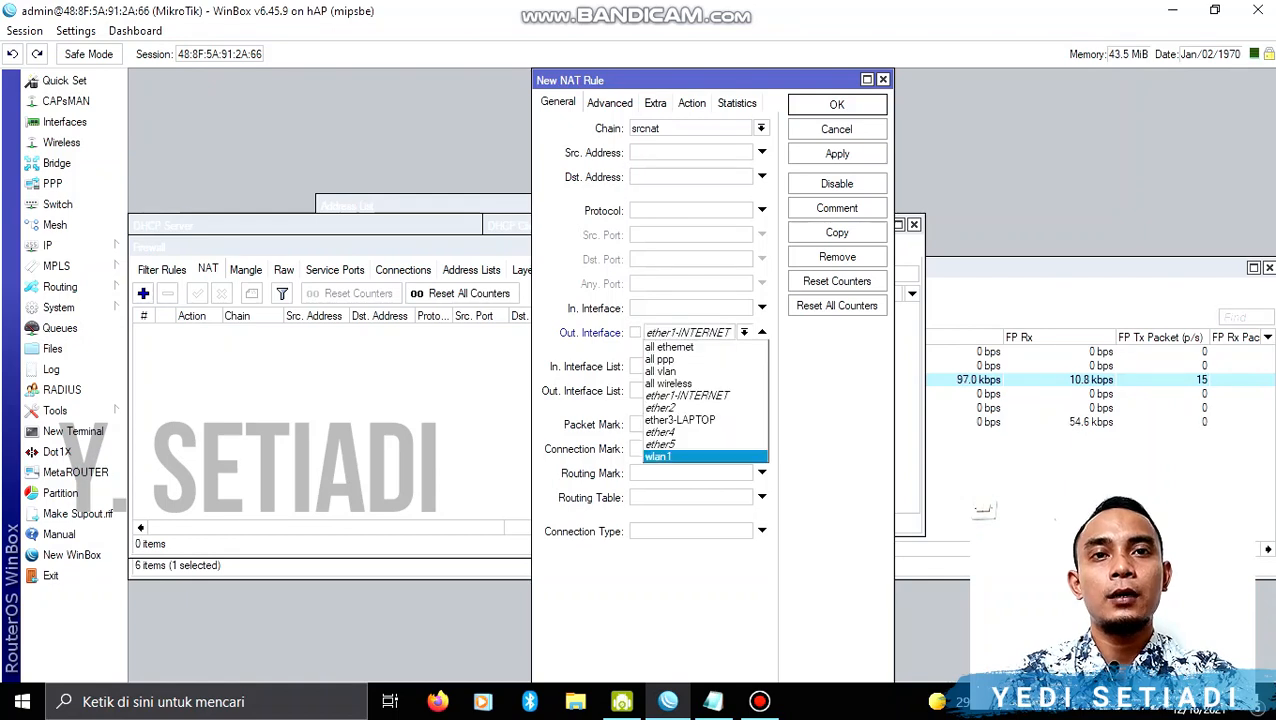
pyautogui.click(687, 457)
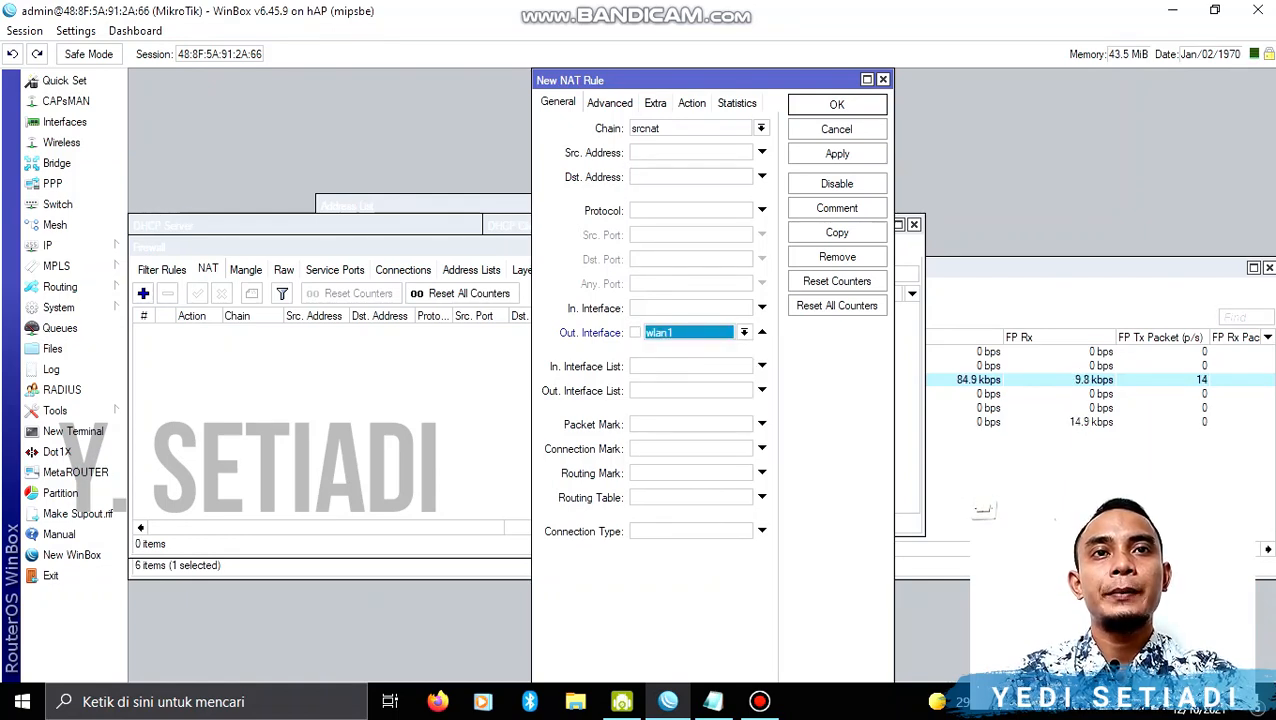
pyautogui.click(837, 153)
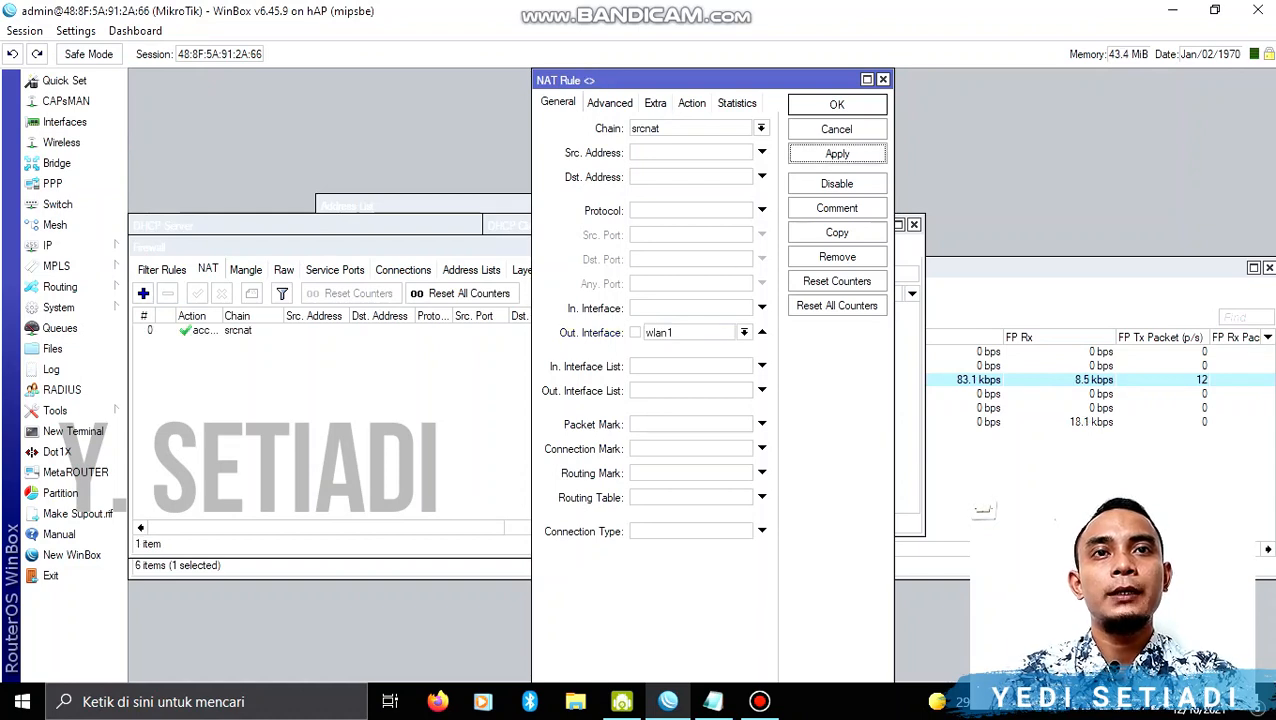
# Step: Set the srcnat rule's action to masquerade, apply it and close the rule
pyautogui.click(691, 103)
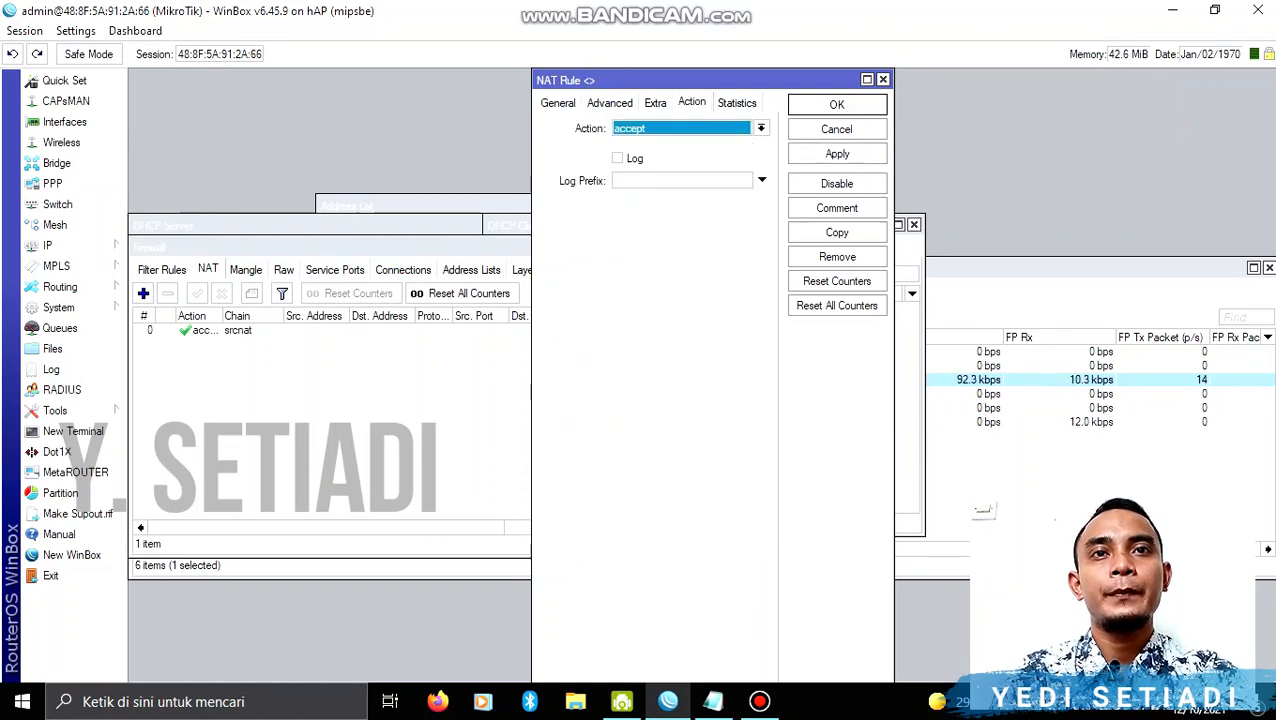
pyautogui.click(761, 128)
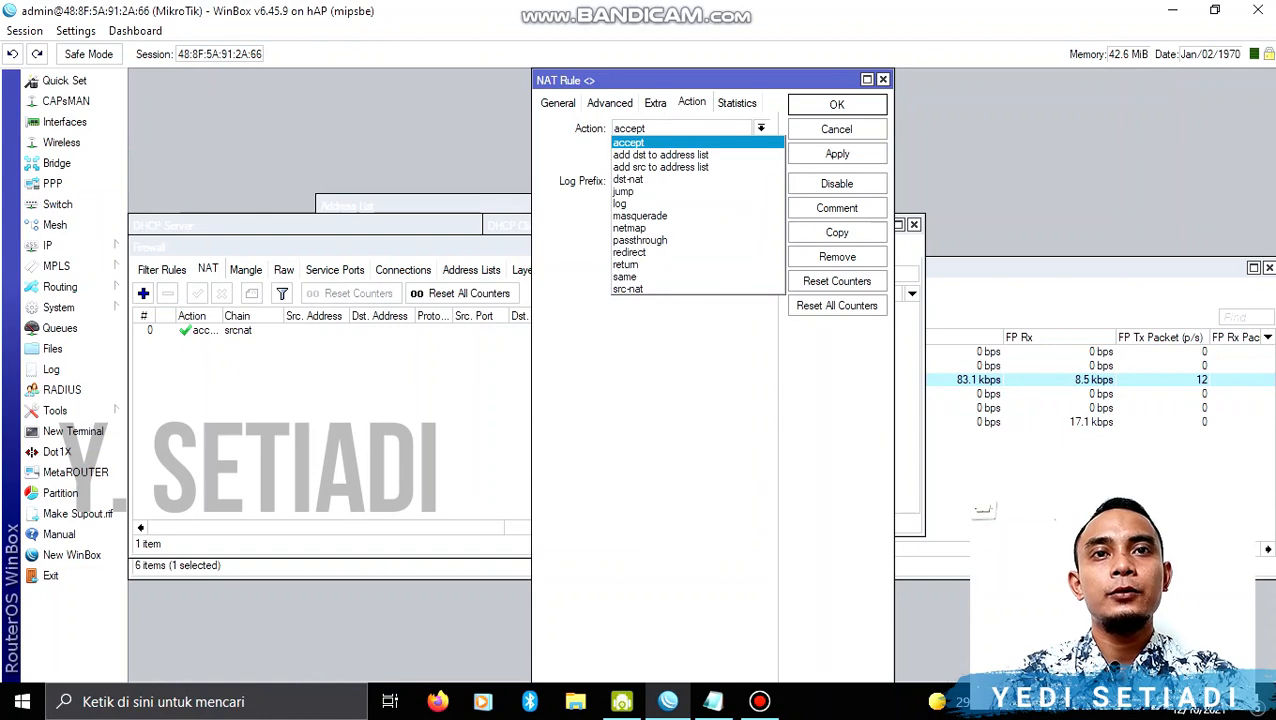
pyautogui.click(641, 216)
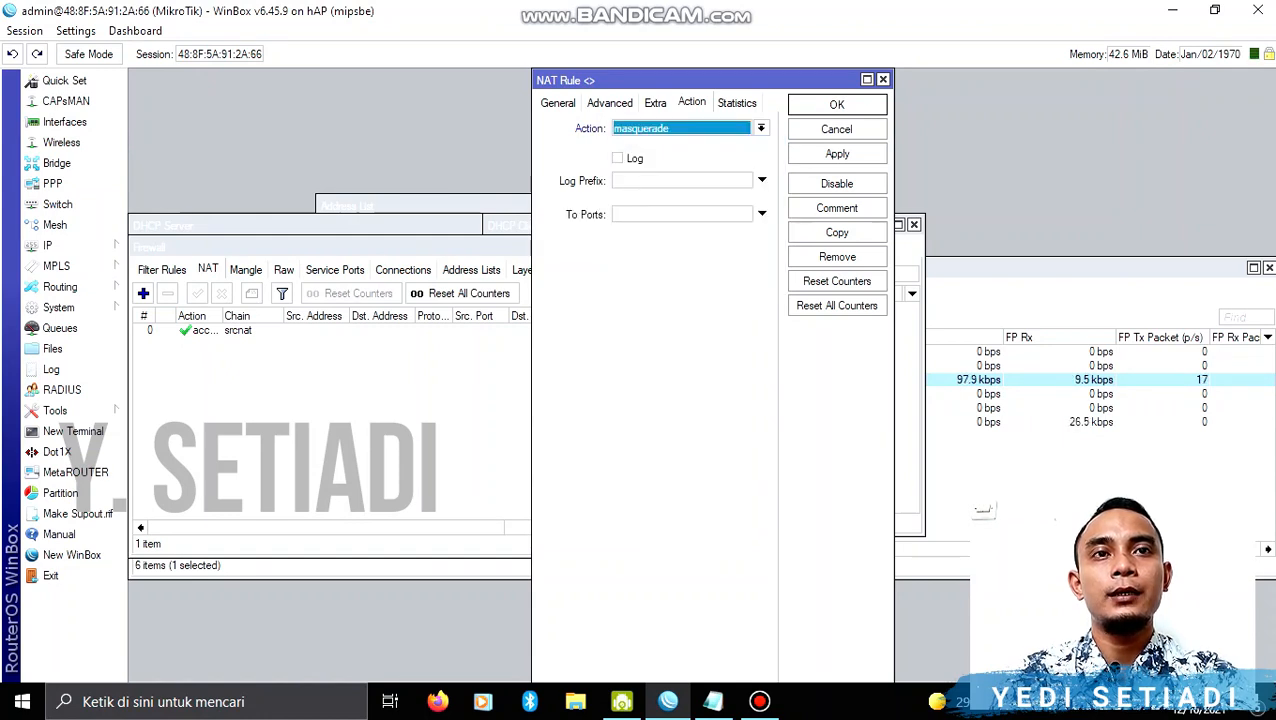
pyautogui.click(837, 154)
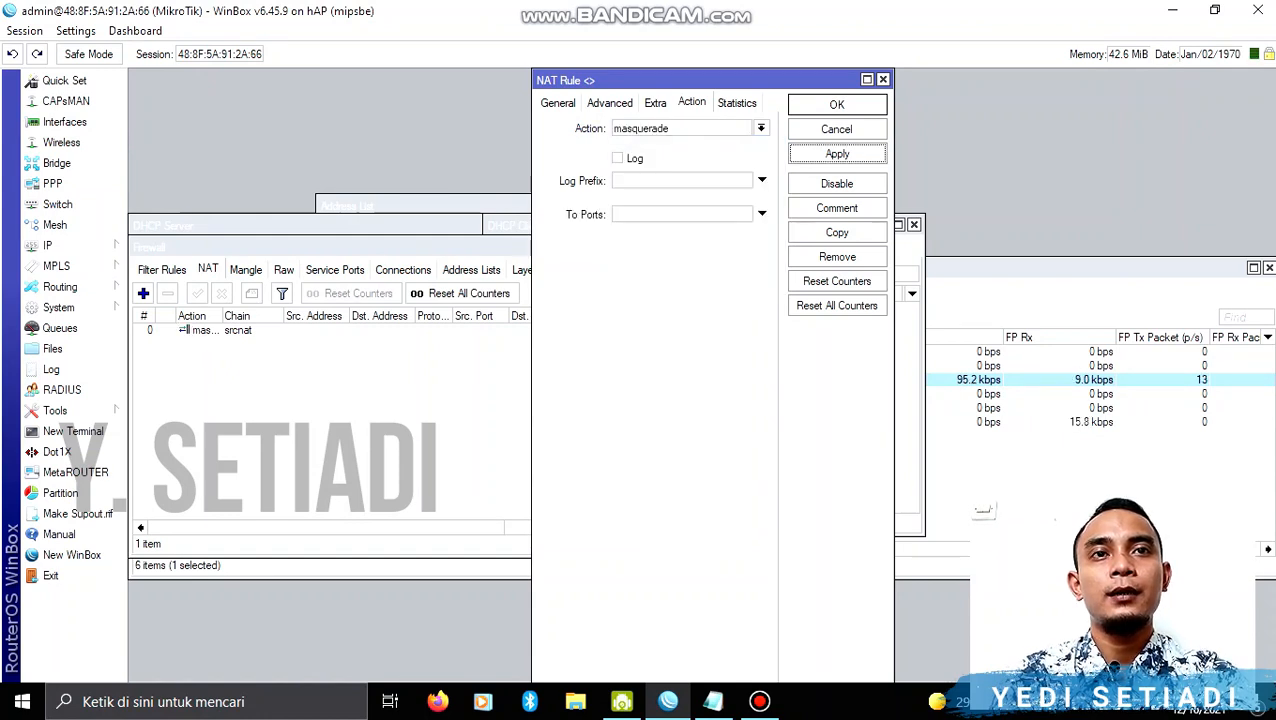
pyautogui.click(837, 105)
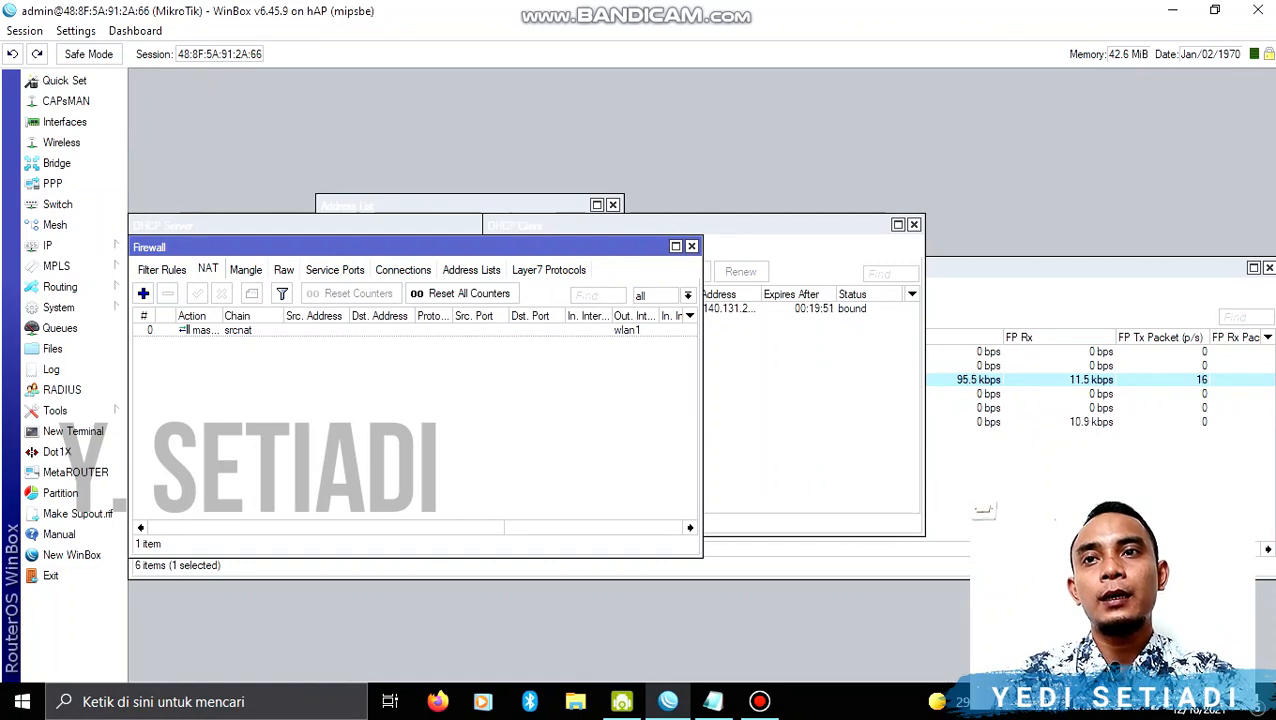
# Step: Review the IP address list and check the interfaces offered for an additional address entry
pyautogui.click(47, 245)
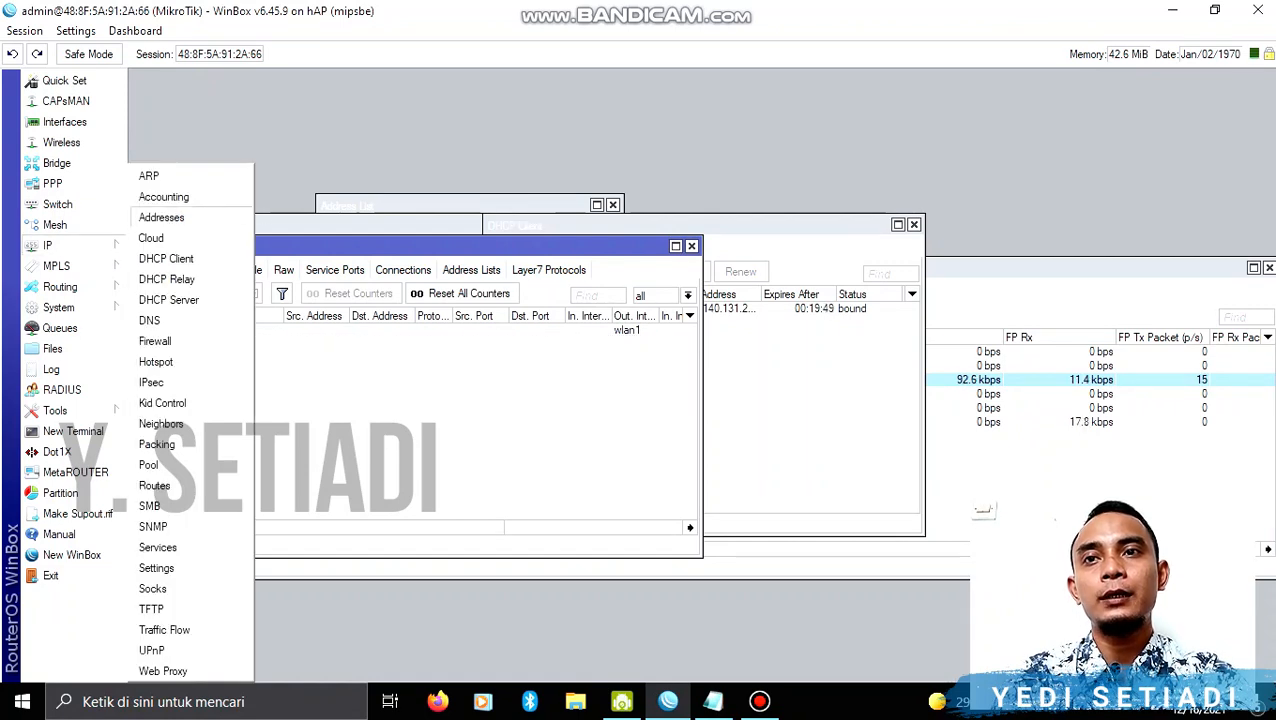
pyautogui.click(290, 214)
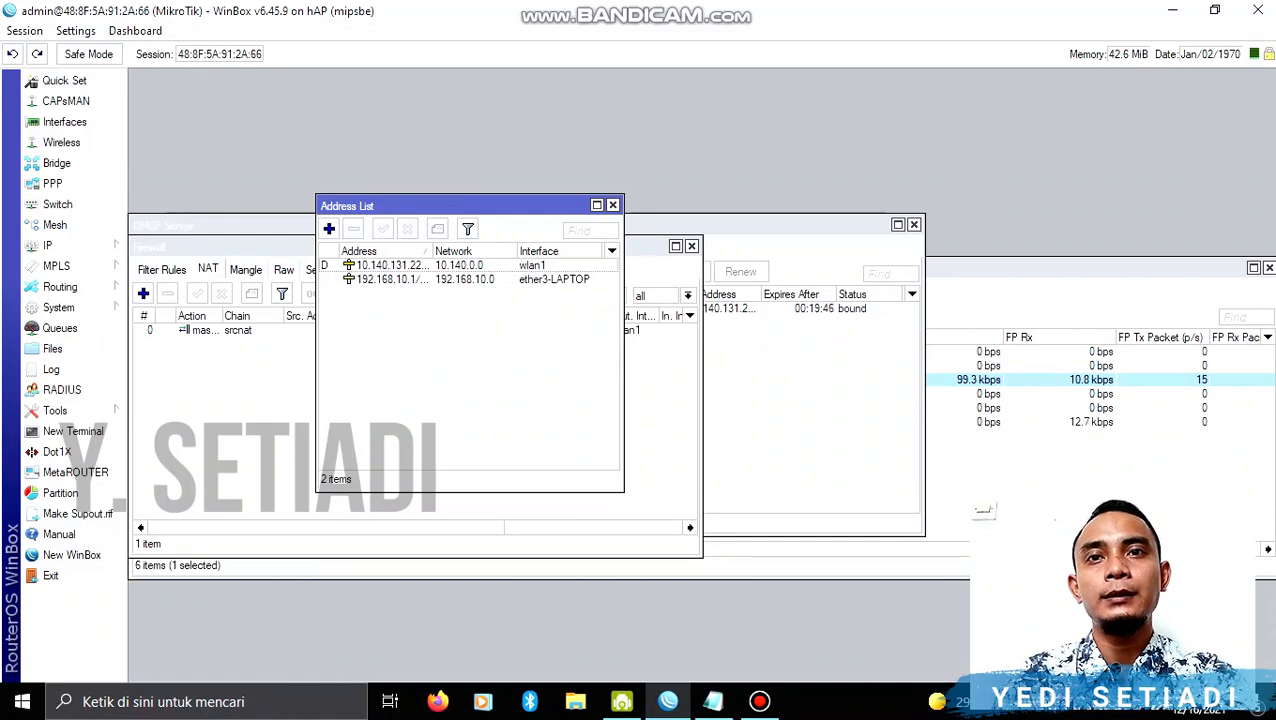
pyautogui.click(329, 229)
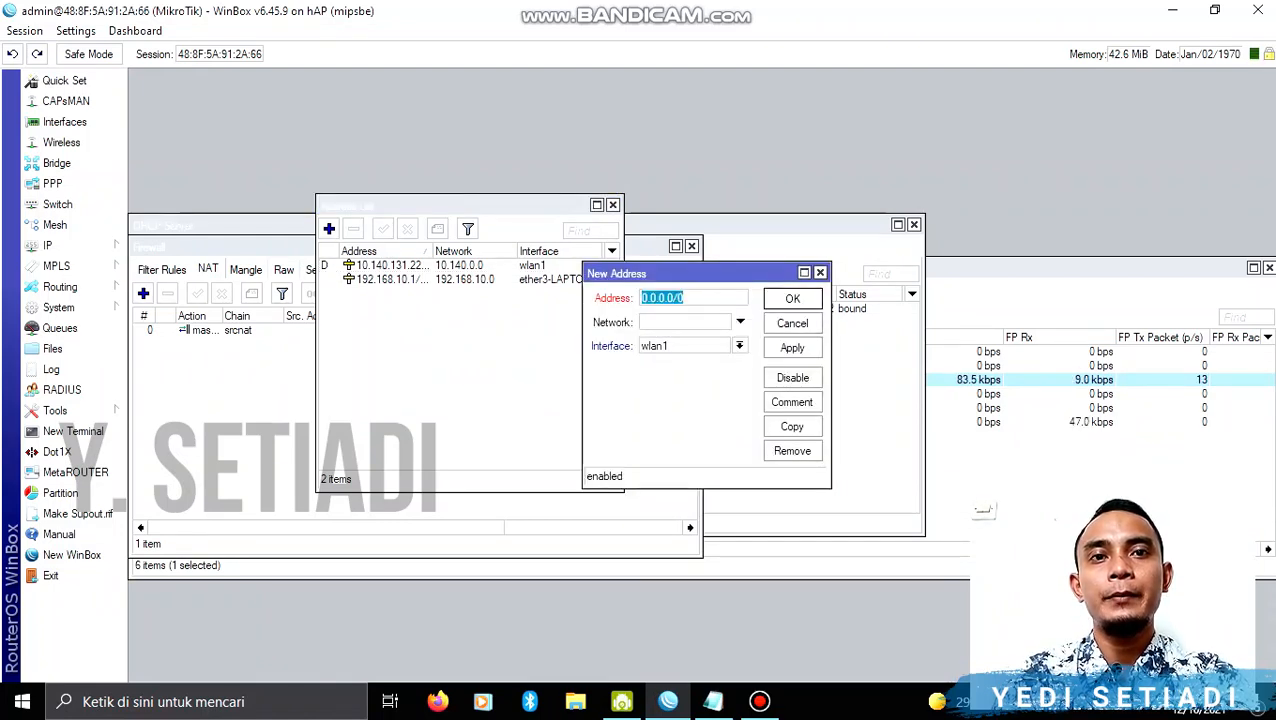
pyautogui.click(740, 346)
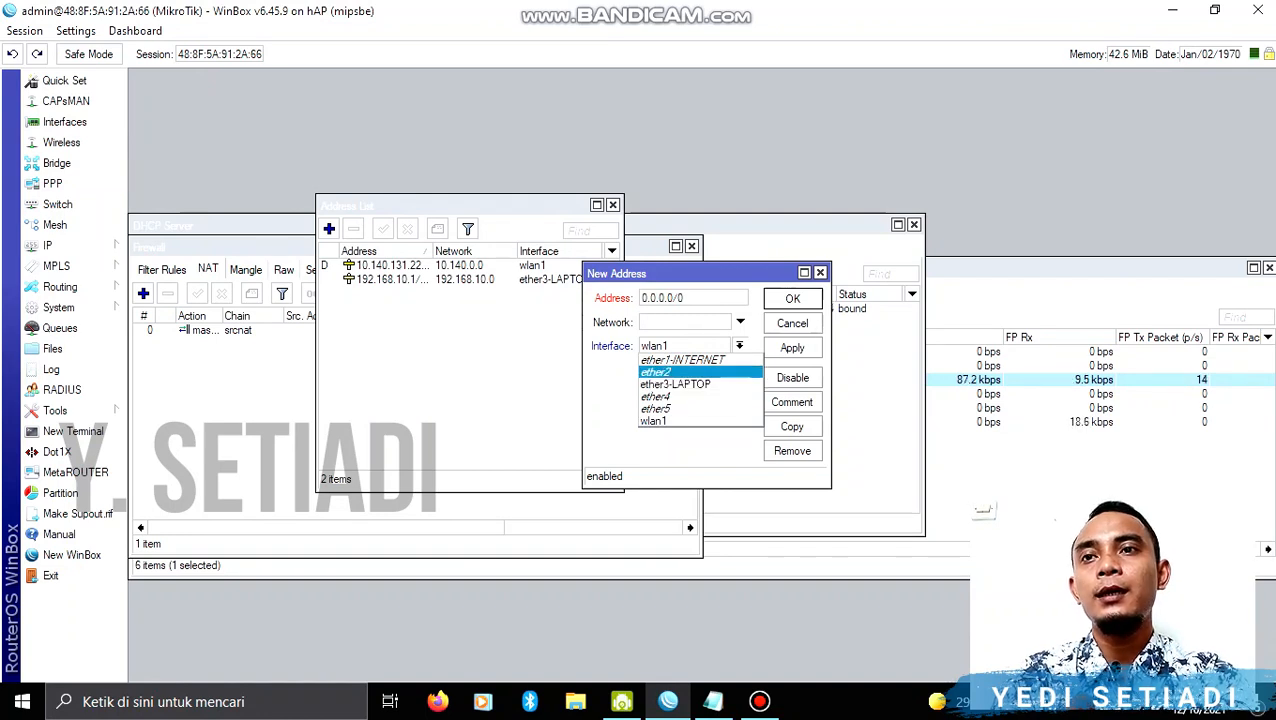
# Step: Check which interfaces DHCP Setup offers for running another DHCP server, and cancel the setup
pyautogui.click(75, 245)
pyautogui.click(75, 245)
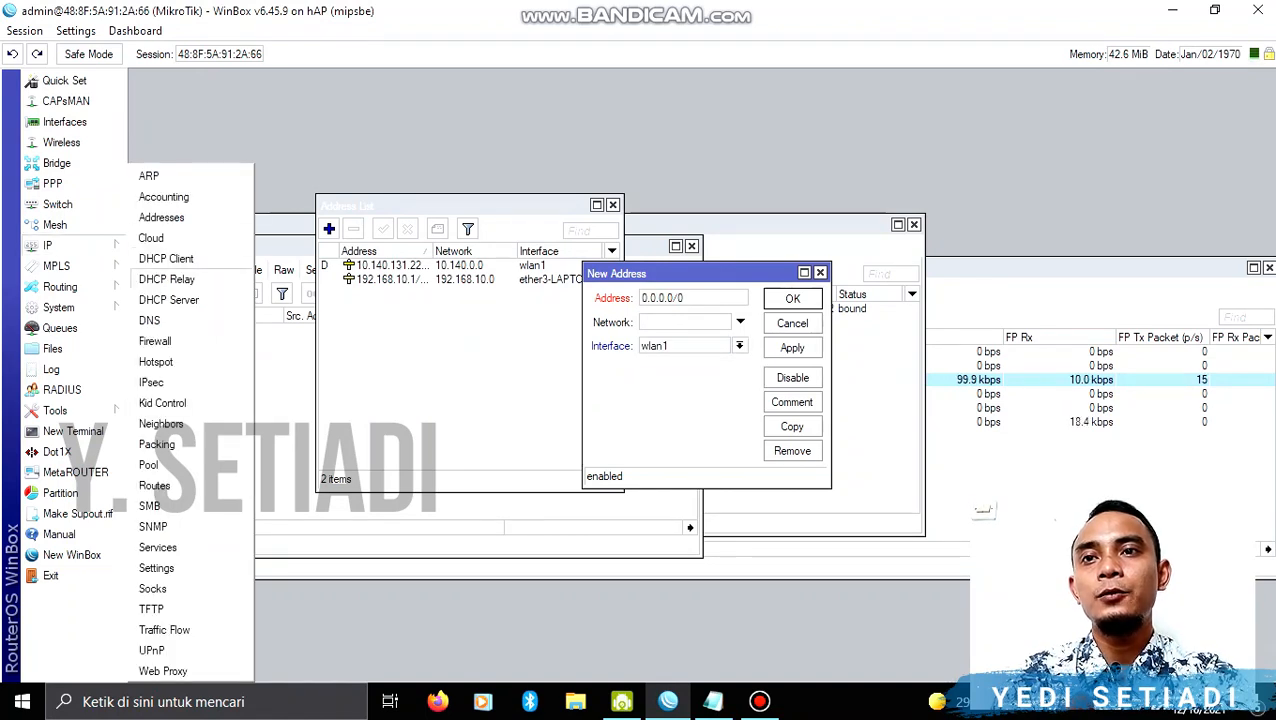
pyautogui.click(168, 300)
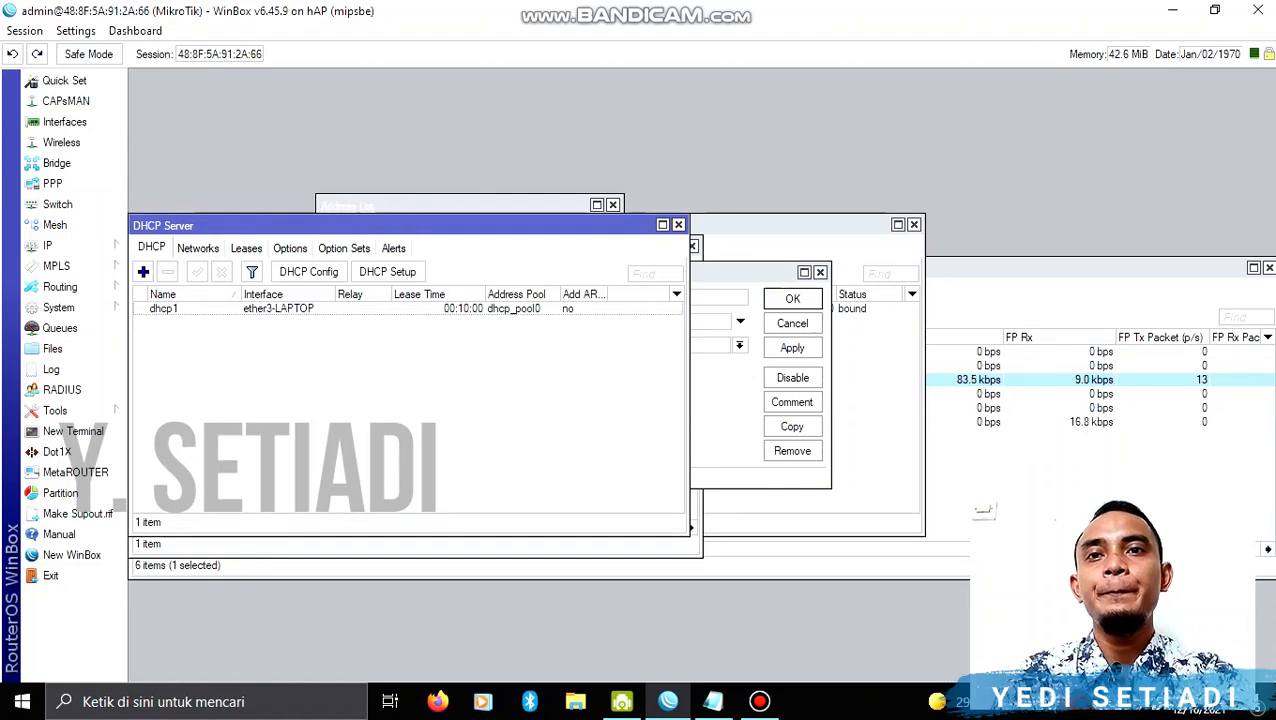
pyautogui.click(387, 271)
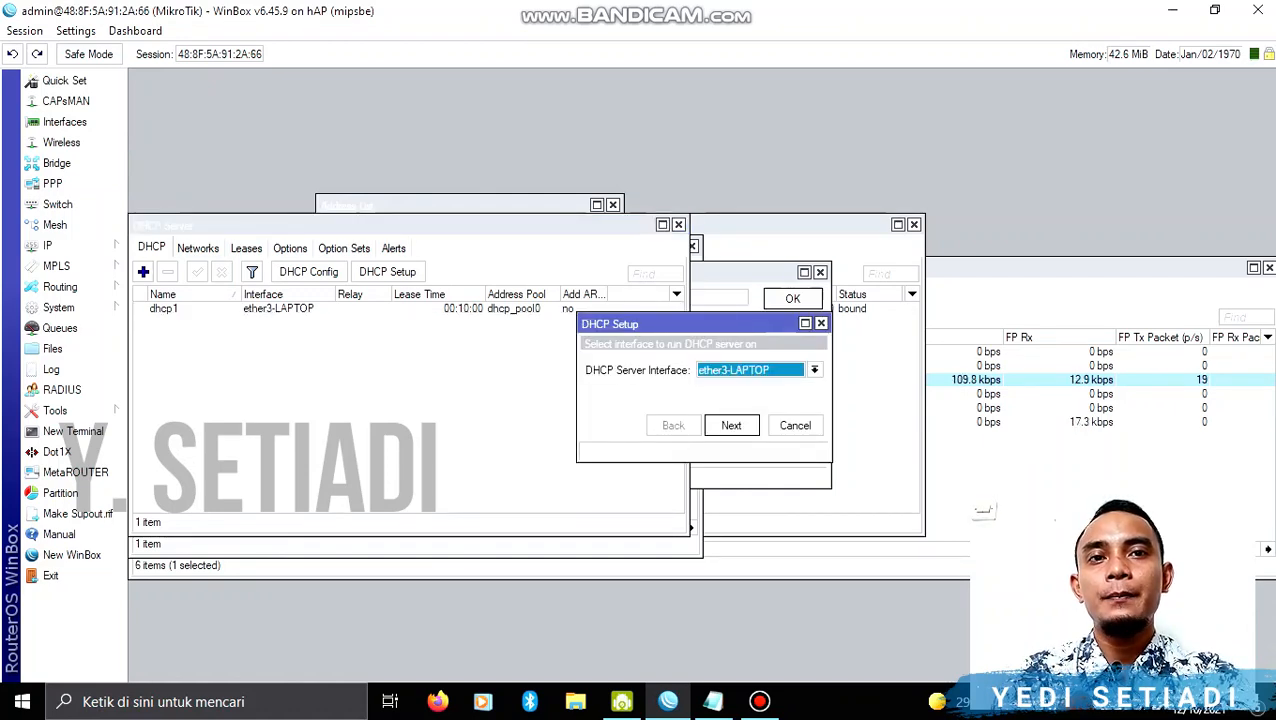
pyautogui.click(815, 370)
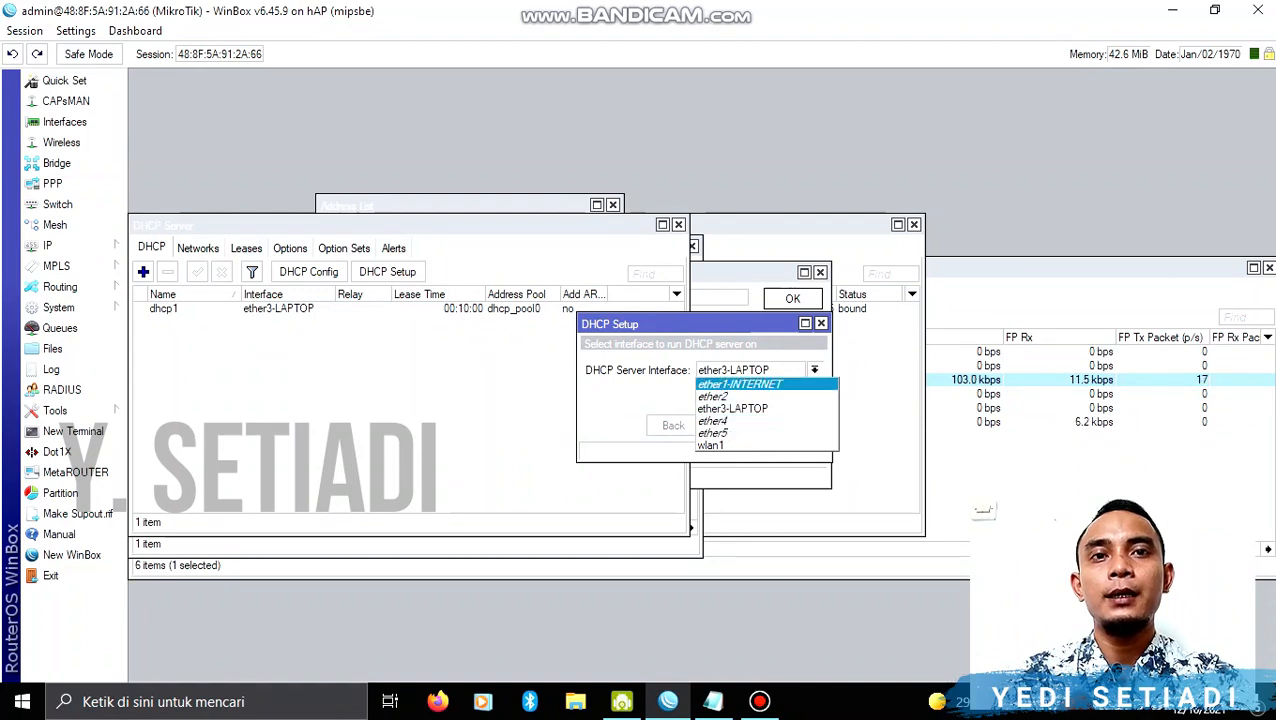
pyautogui.click(815, 370)
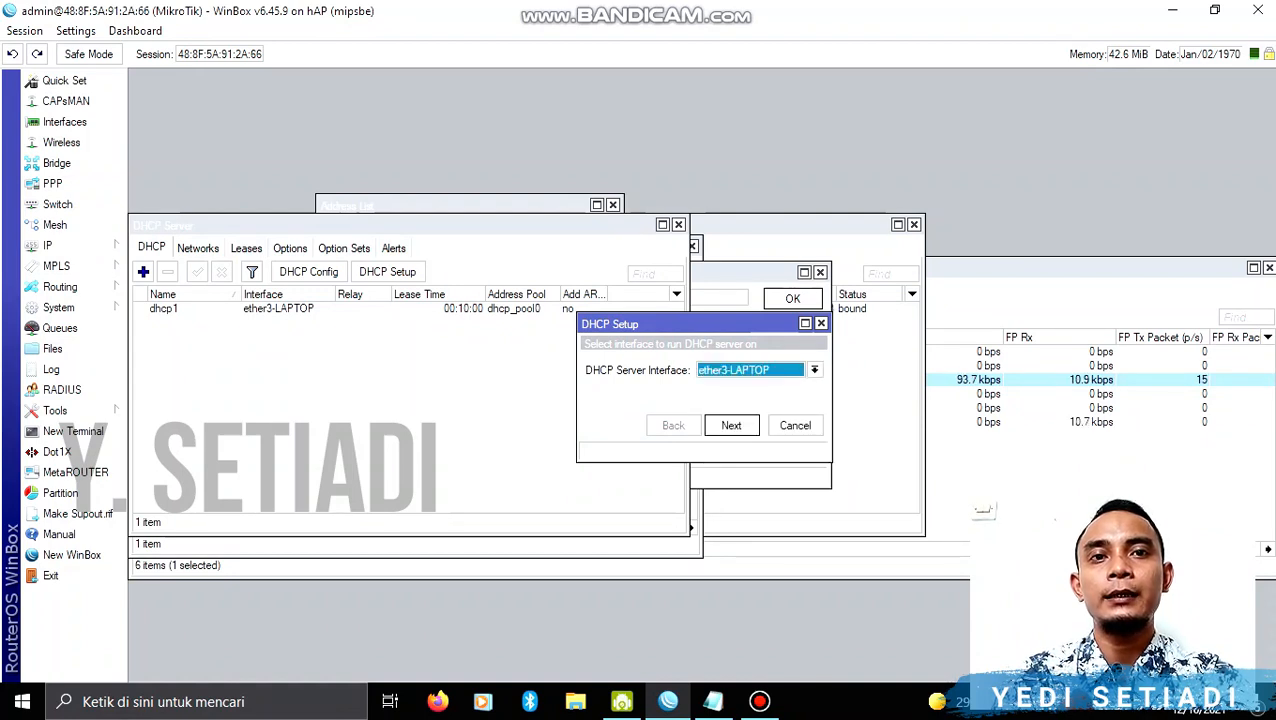
pyautogui.press('Escape')
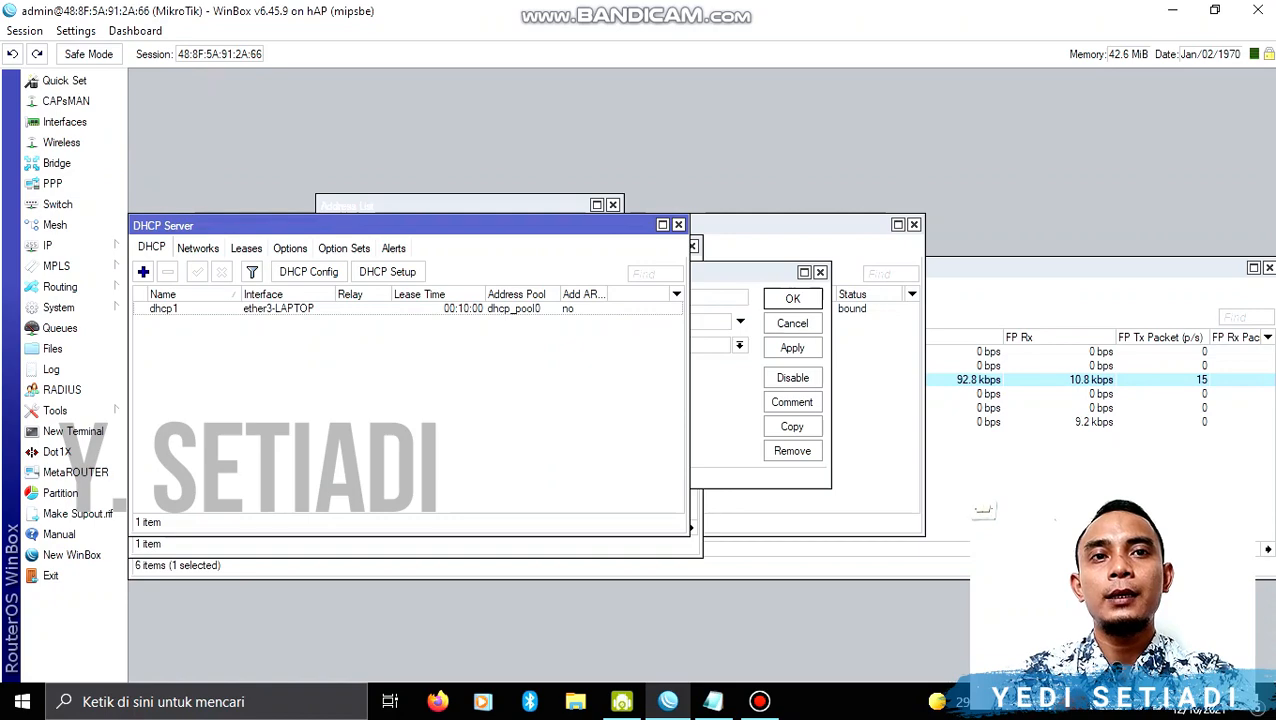
# Step: Close the open DHCP client entry and switch to the Windows Network Connections list of adapters
pyautogui.click(820, 272)
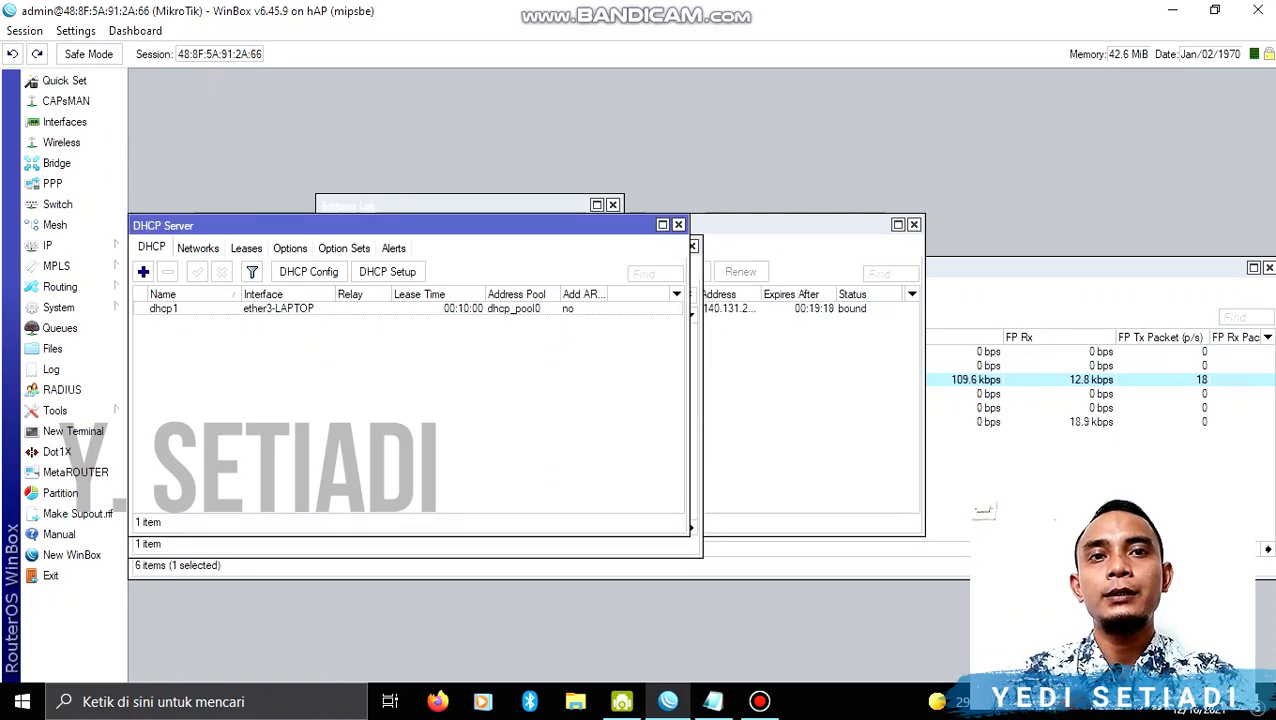
pyautogui.click(206, 702)
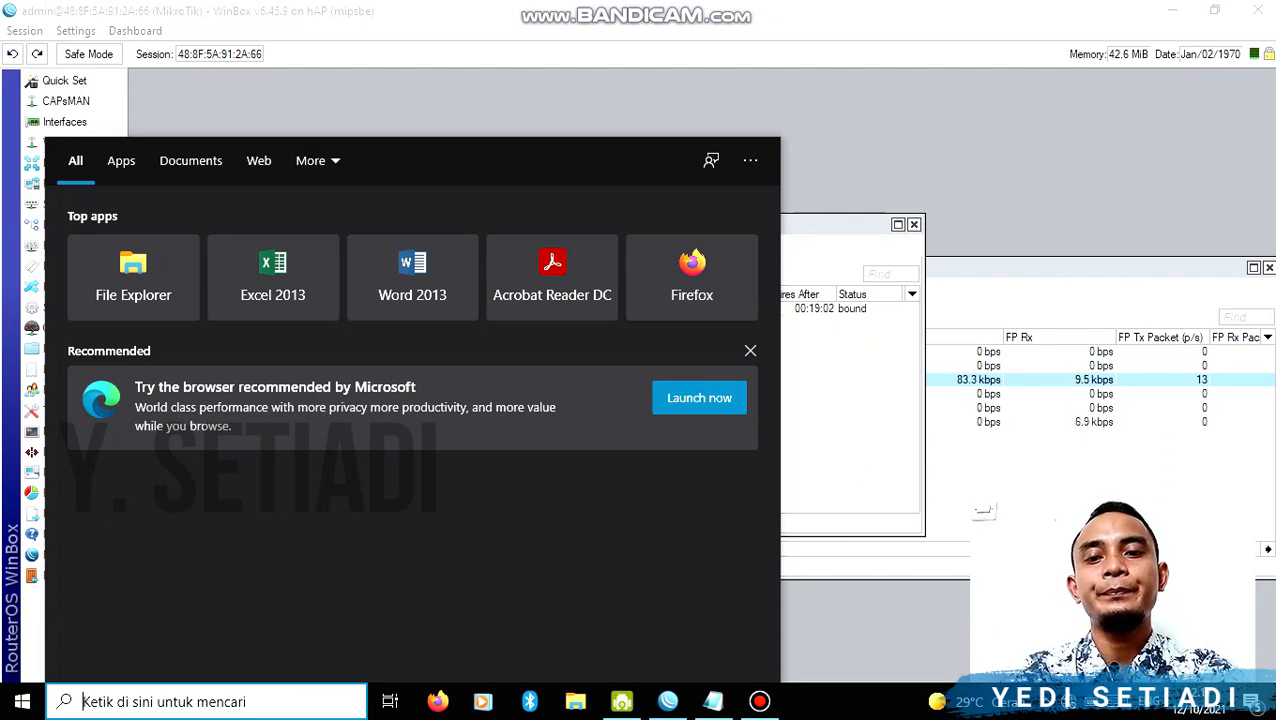
pyautogui.write('N')
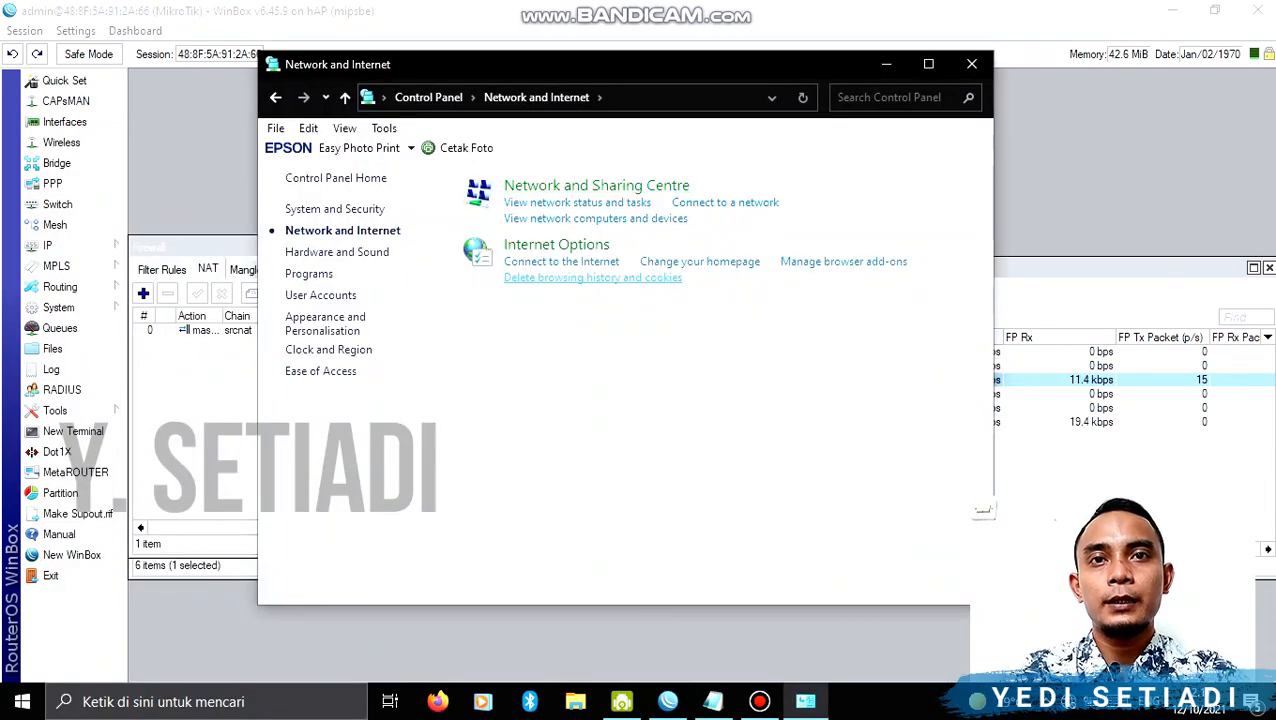
pyautogui.click(596, 186)
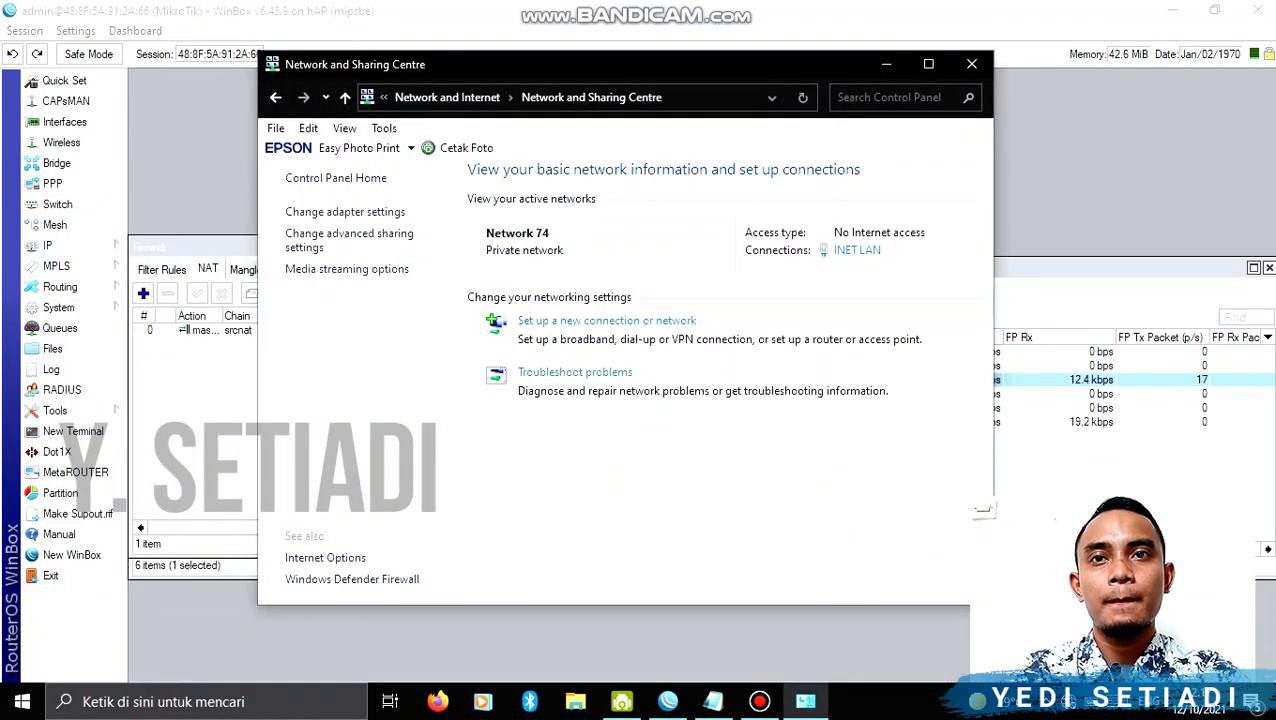
pyautogui.click(345, 212)
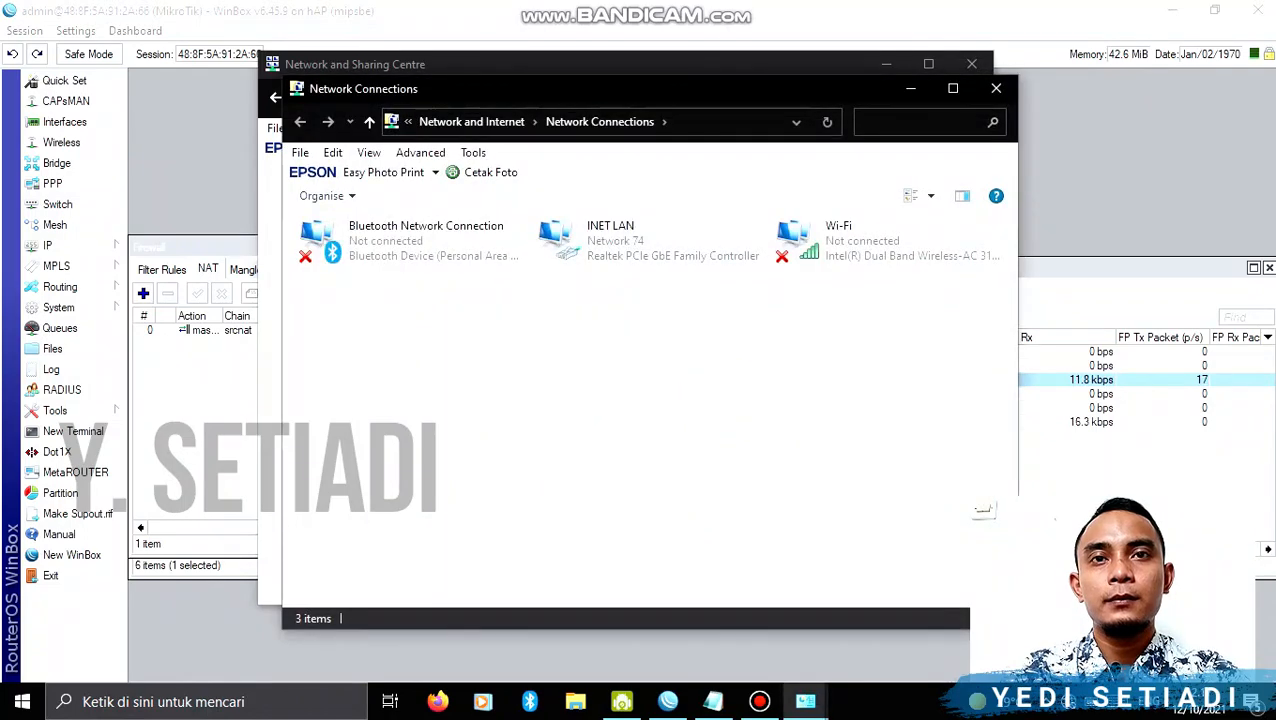
# Step: Examine the INET LAN adapter's connection details for its DHCP-assigned address, gateway and DNS servers, and close its status
pyautogui.doubleClick(600, 238)
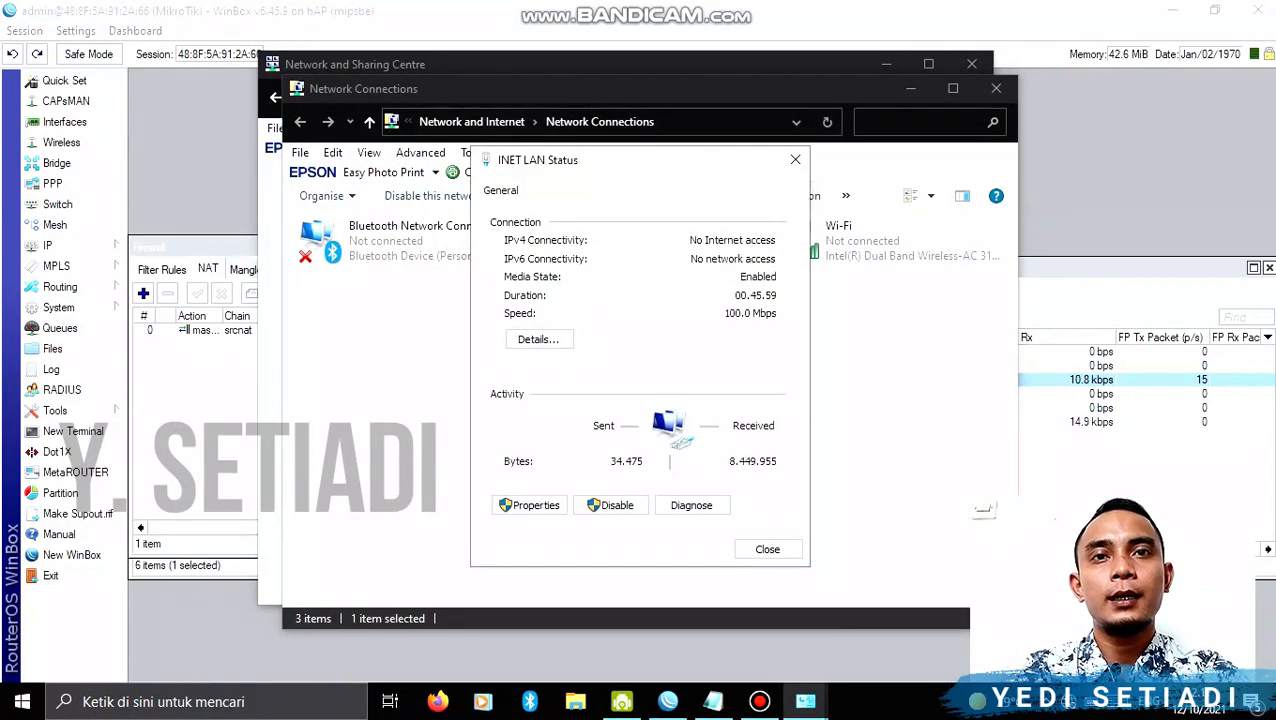
pyautogui.click(538, 339)
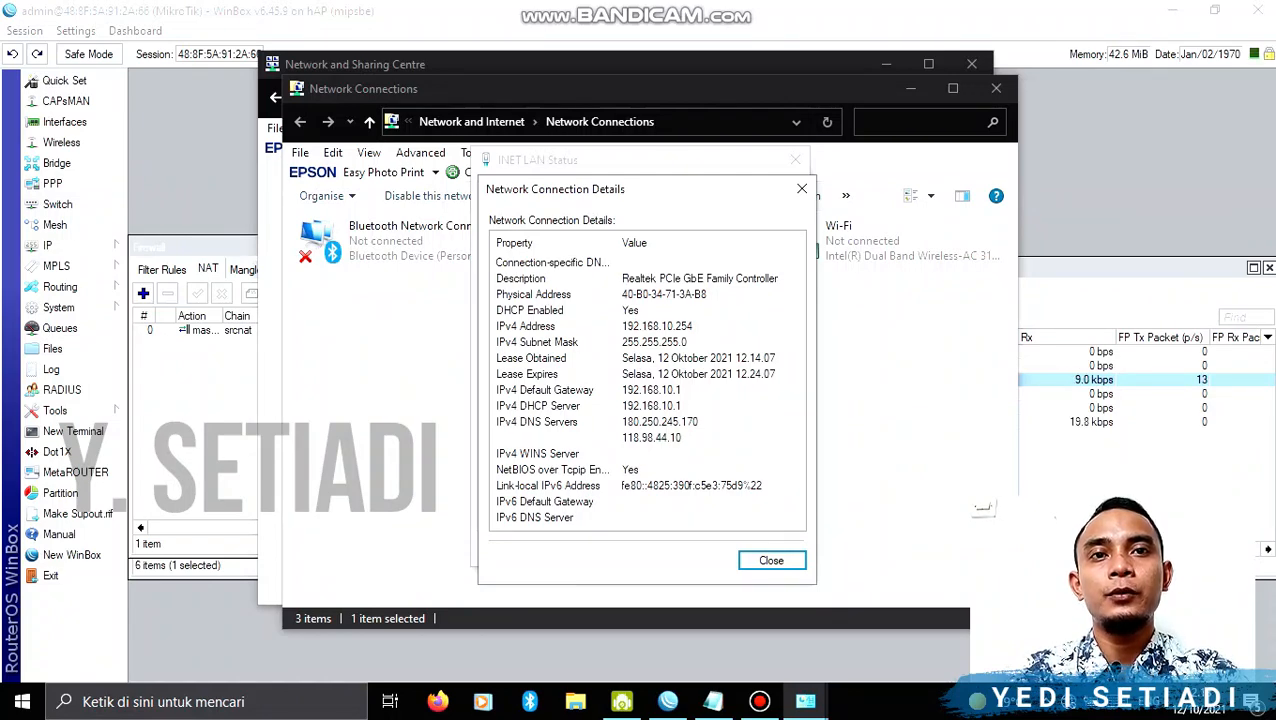
pyautogui.click(802, 188)
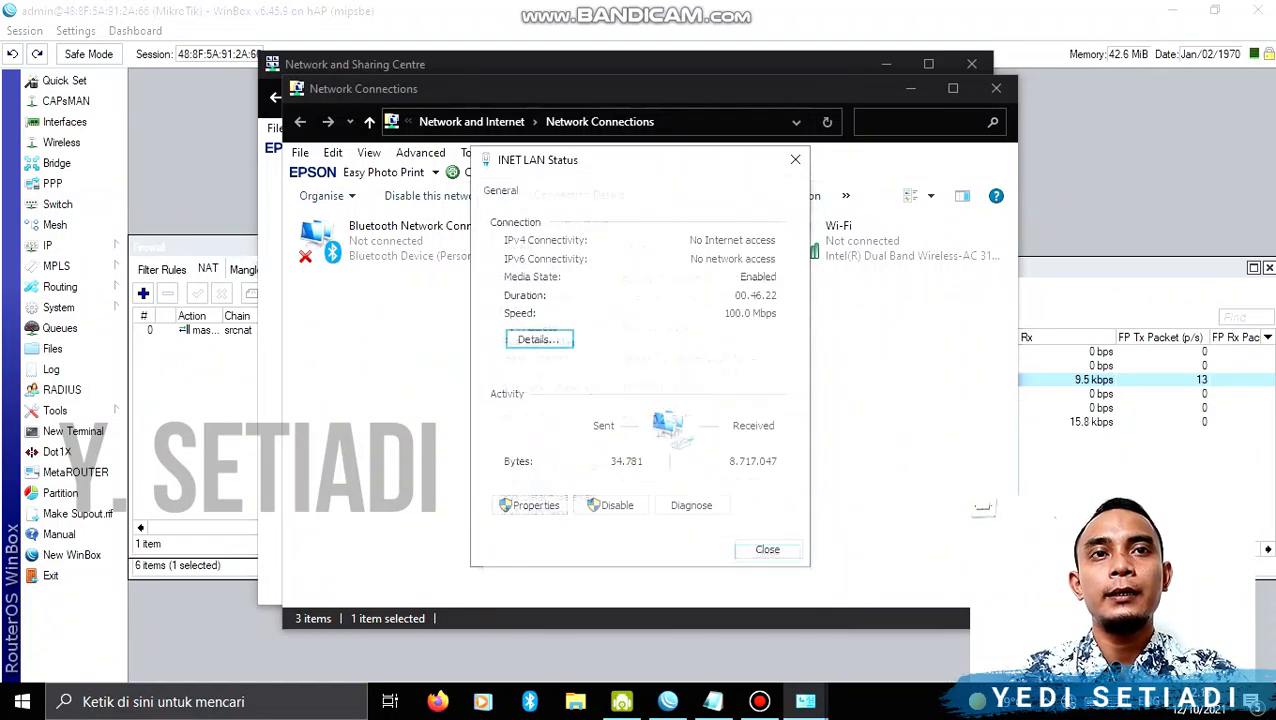
pyautogui.click(795, 160)
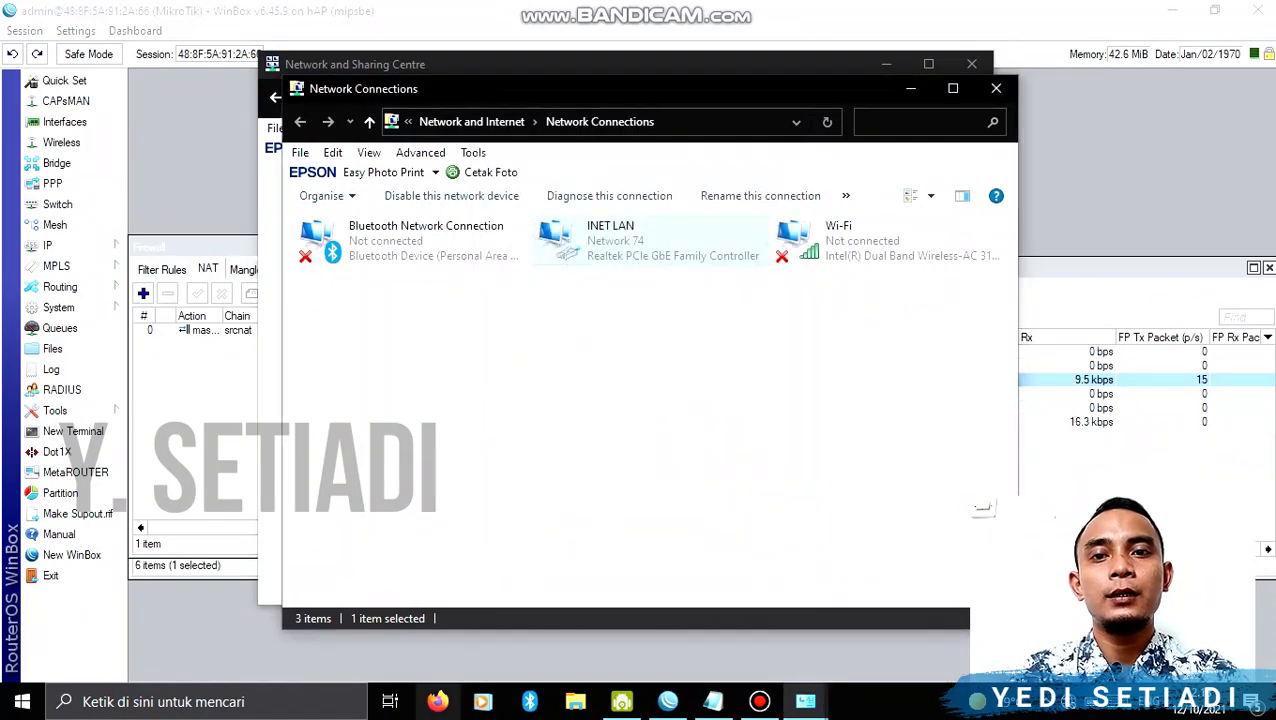
# Step: Switch to Firefox, open the network login page and log in to wifi.id with the already filled-in password
pyautogui.click(438, 701)
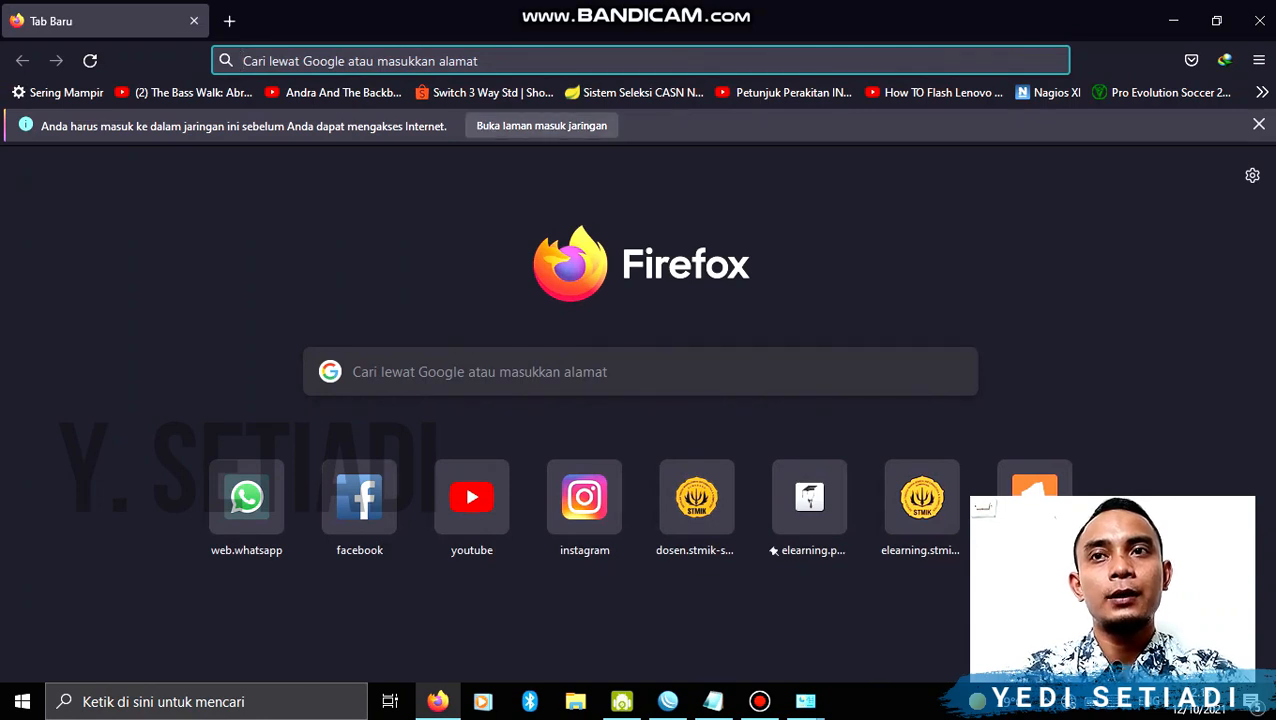
pyautogui.click(541, 126)
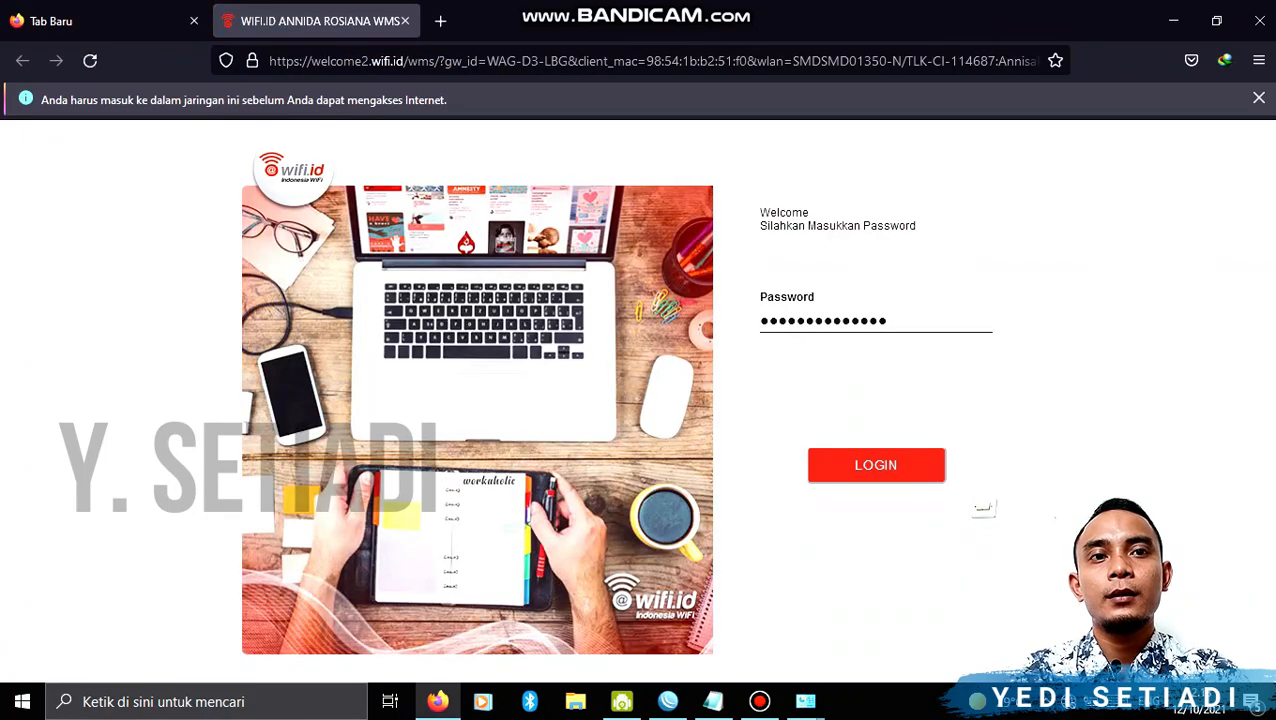
pyautogui.click(876, 465)
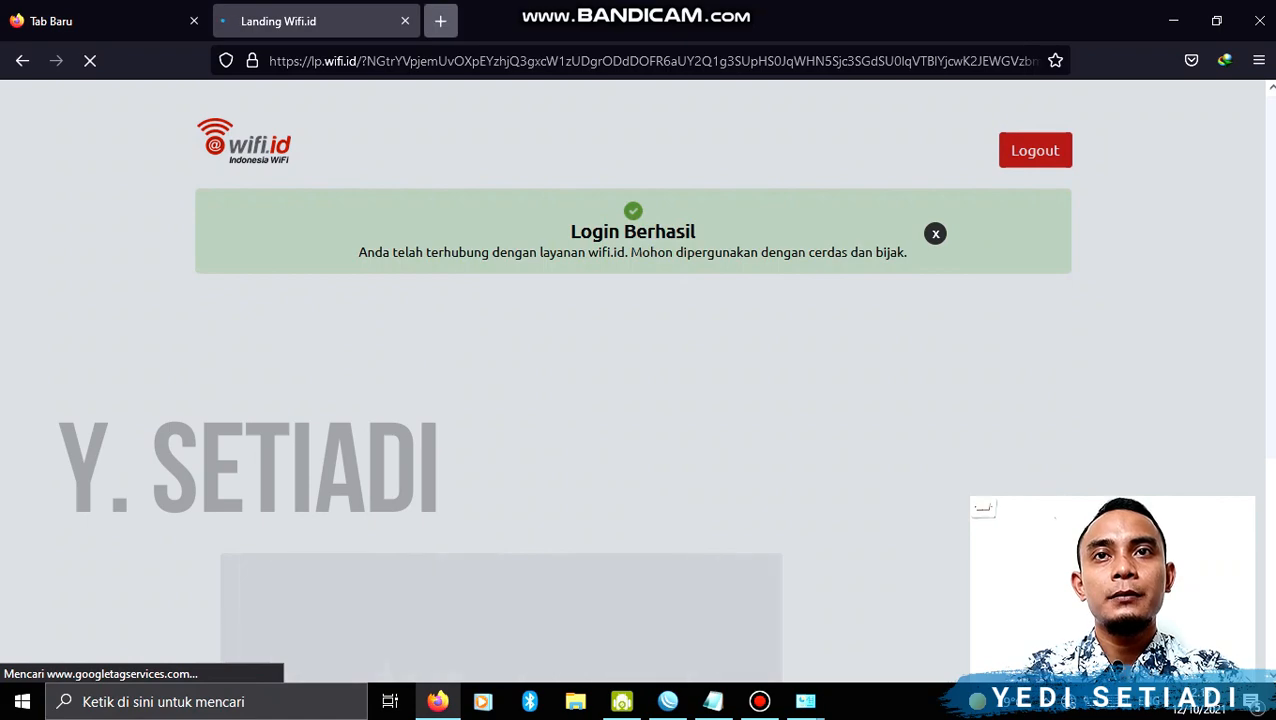
# Step: Load google.com in a new browser tab to test the internet connection
pyautogui.click(440, 20)
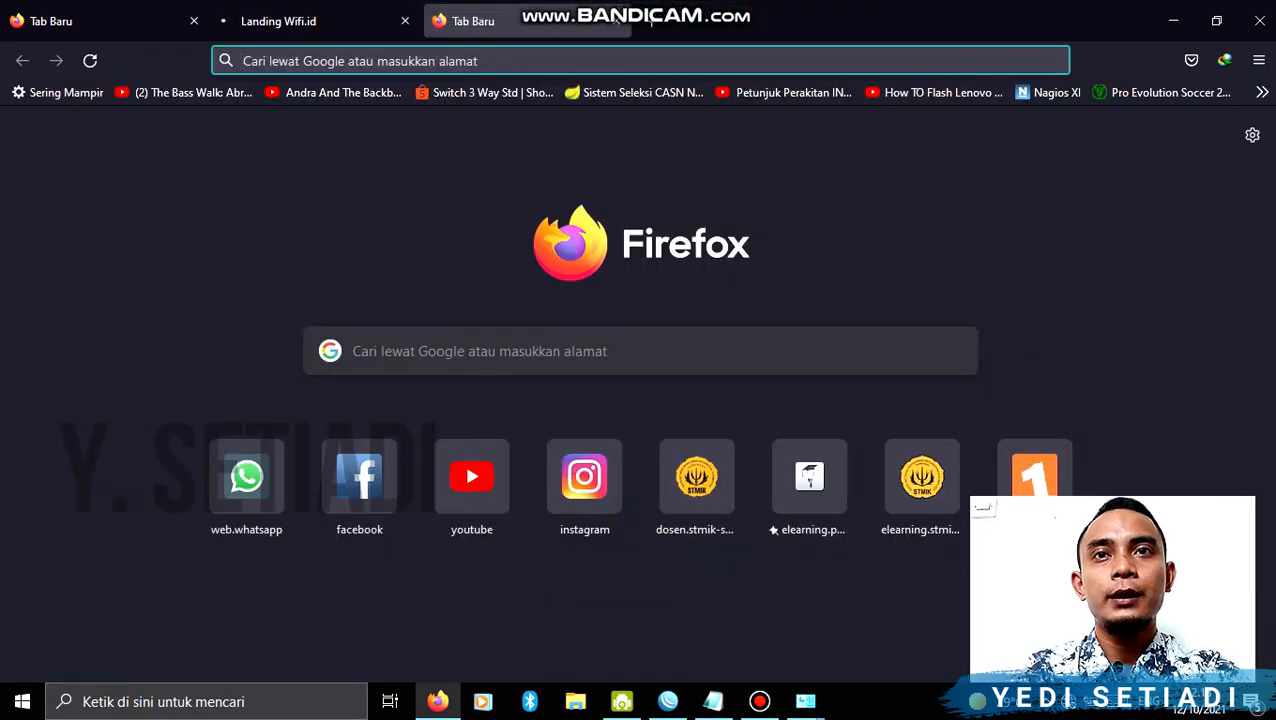
pyautogui.click(640, 61)
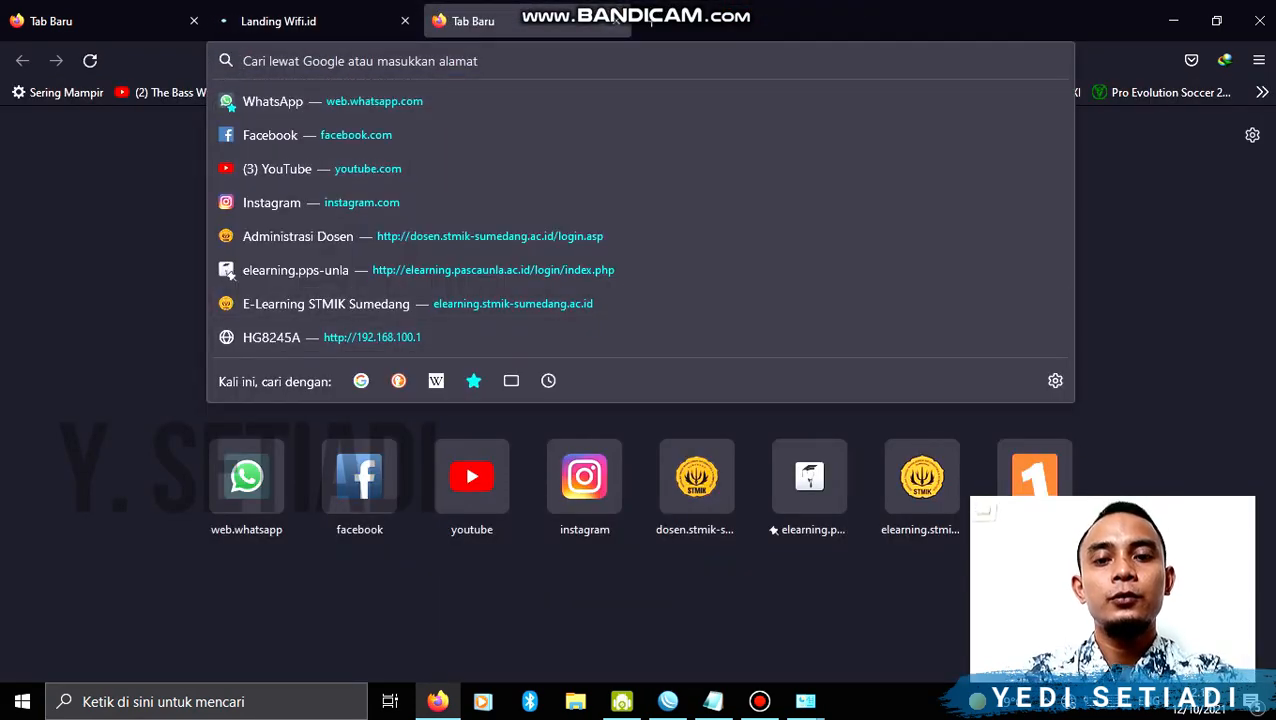
pyautogui.write('GOO')
pyautogui.press('BackSpace')
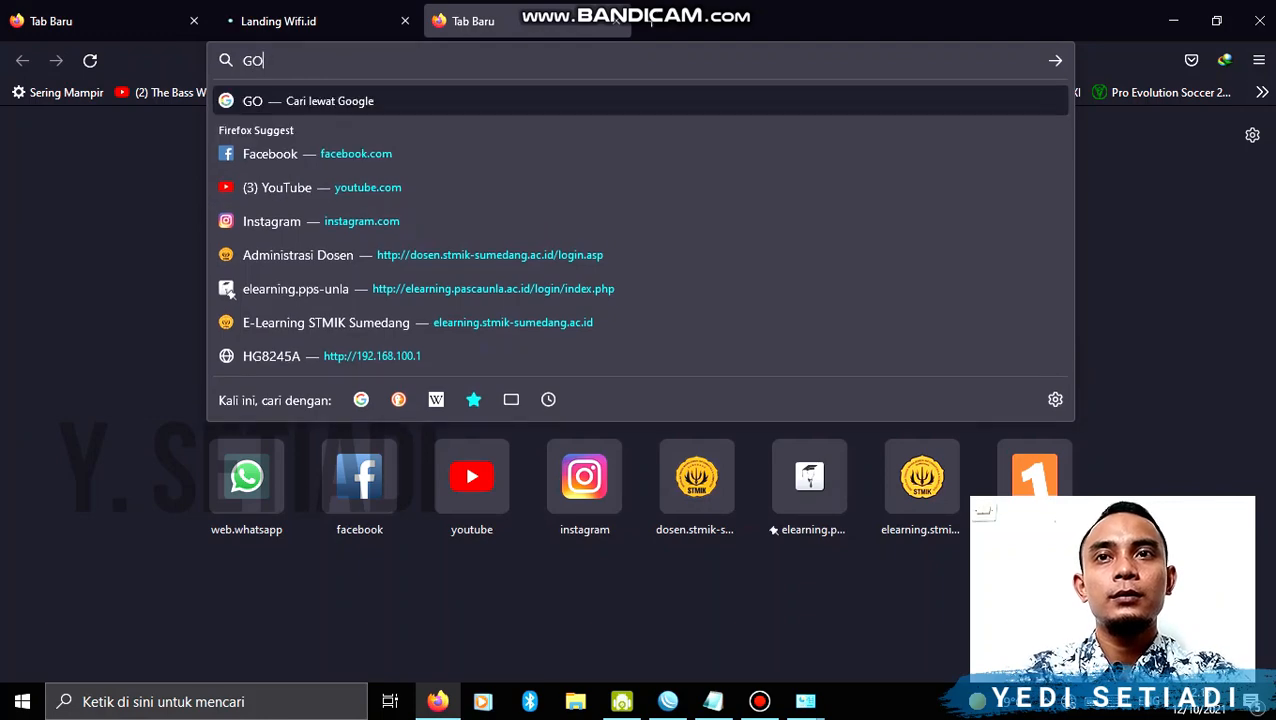
pyautogui.write('OGLE.com/')
pyautogui.press('Return')
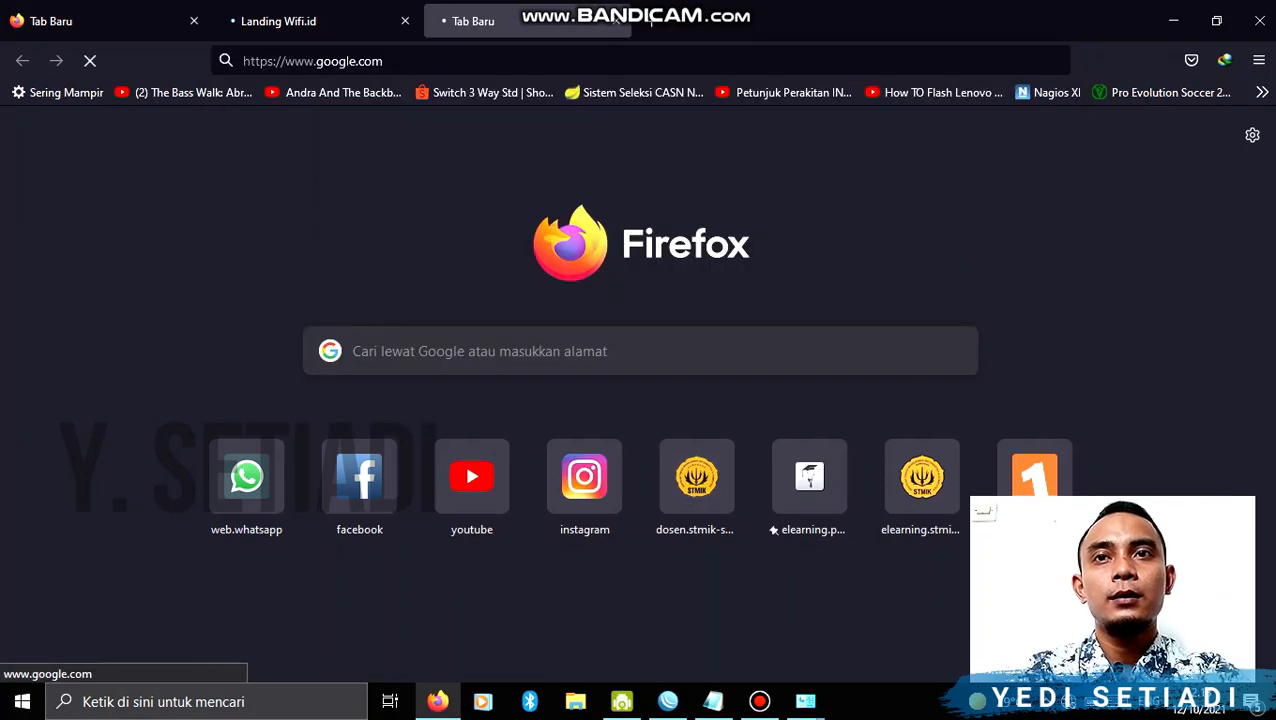
# Step: Check the wifi.id landing page, the Google page and the INET LAN adapter in Network Connections for internet access
pyautogui.click(392, 21)
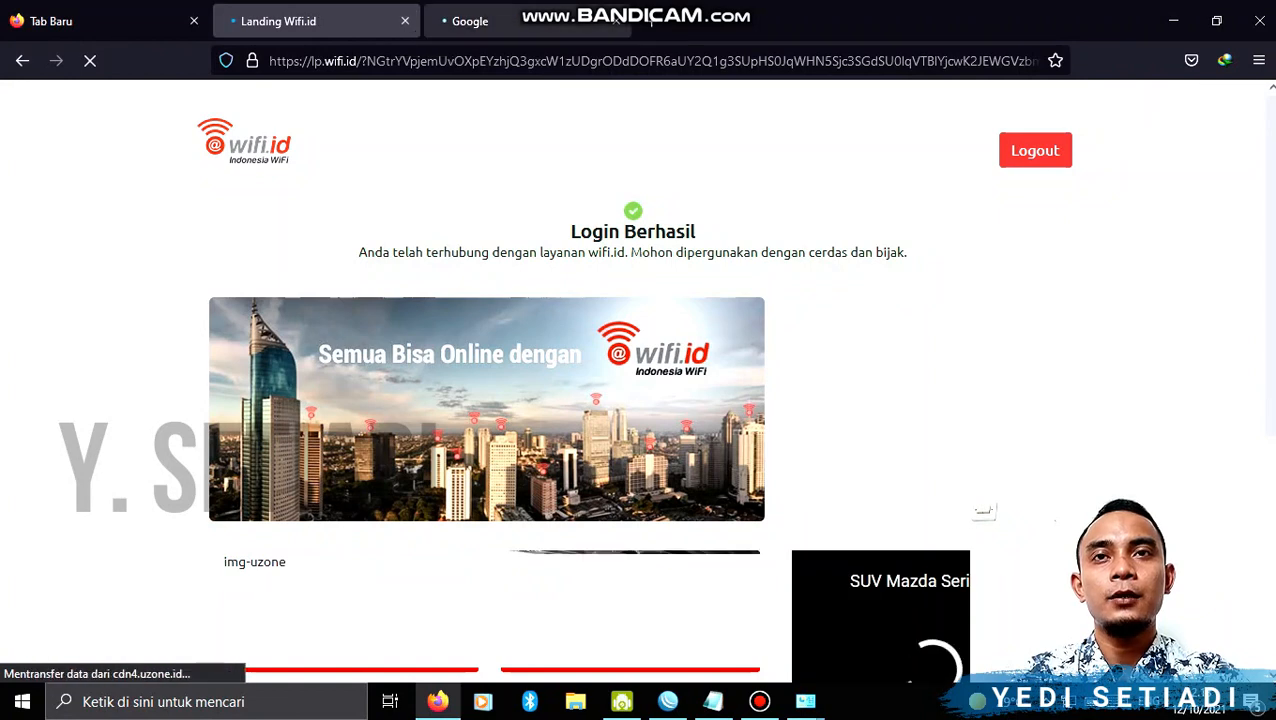
pyautogui.click(520, 21)
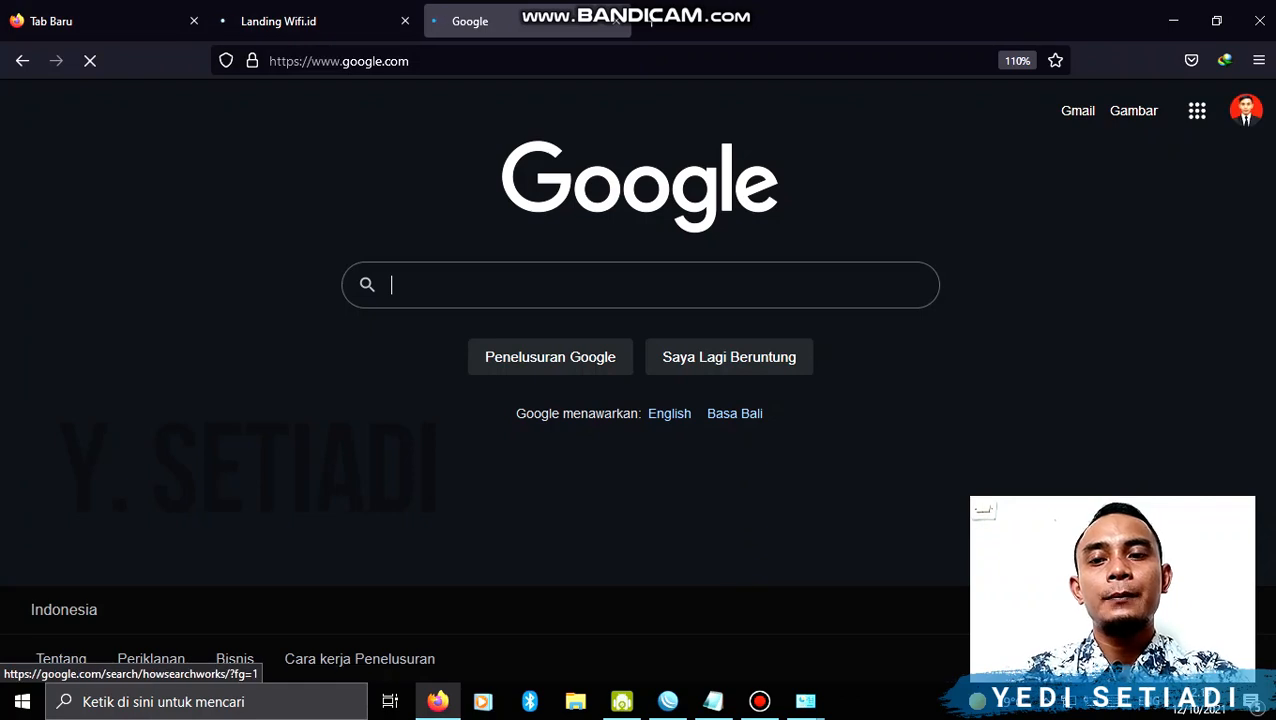
pyautogui.hotkey('alt', 'Tab')
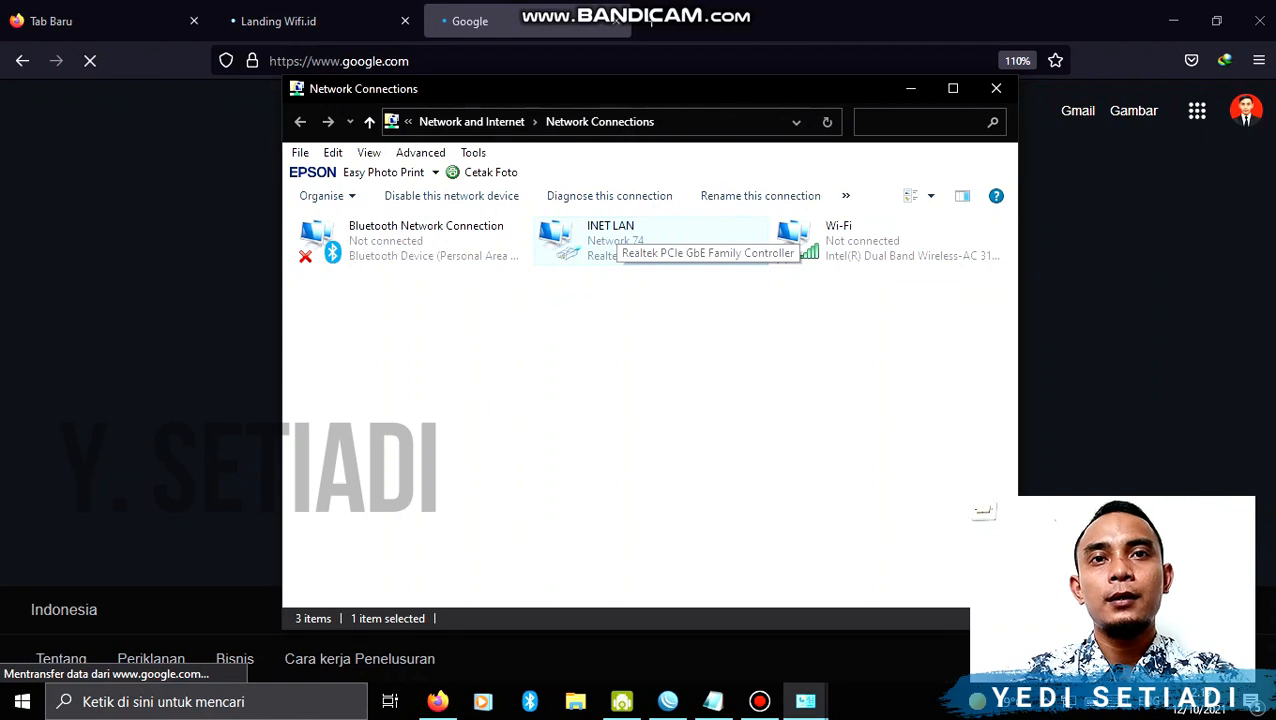
pyautogui.hotkey('alt', 'Tab')
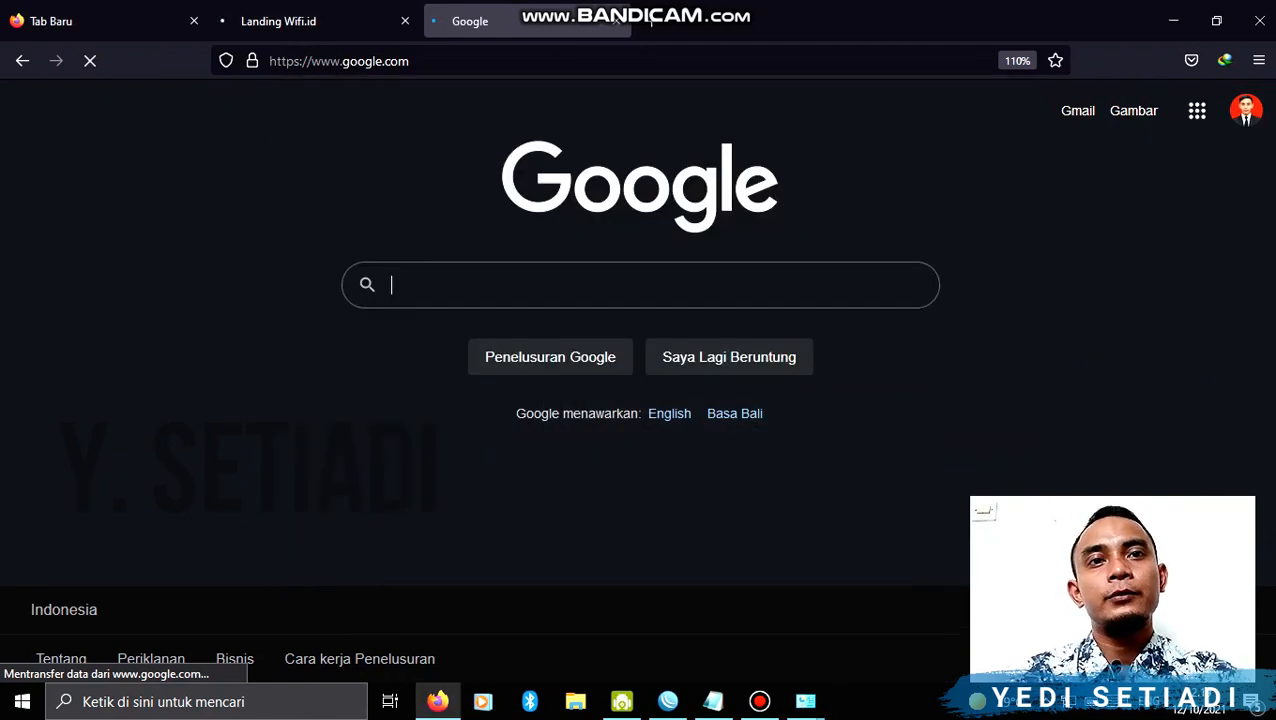